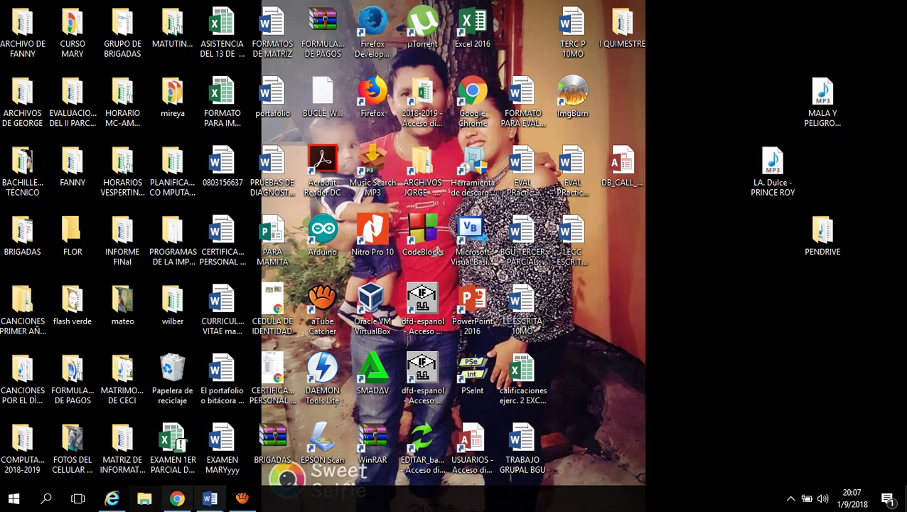
# Bring back the class blog, scroll to Unidad 3, and open the BD_MATRICULAS download link
pyautogui.moveTo(180, 502)
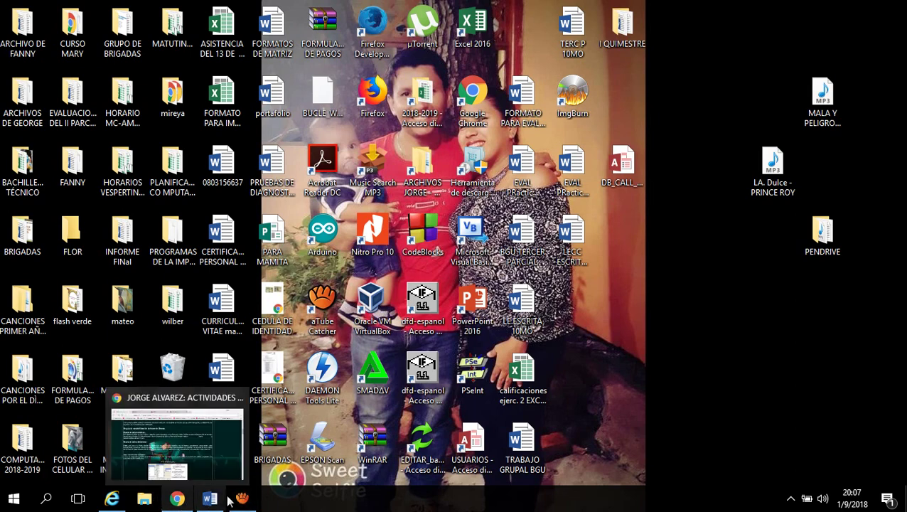
pyautogui.click(178, 500)
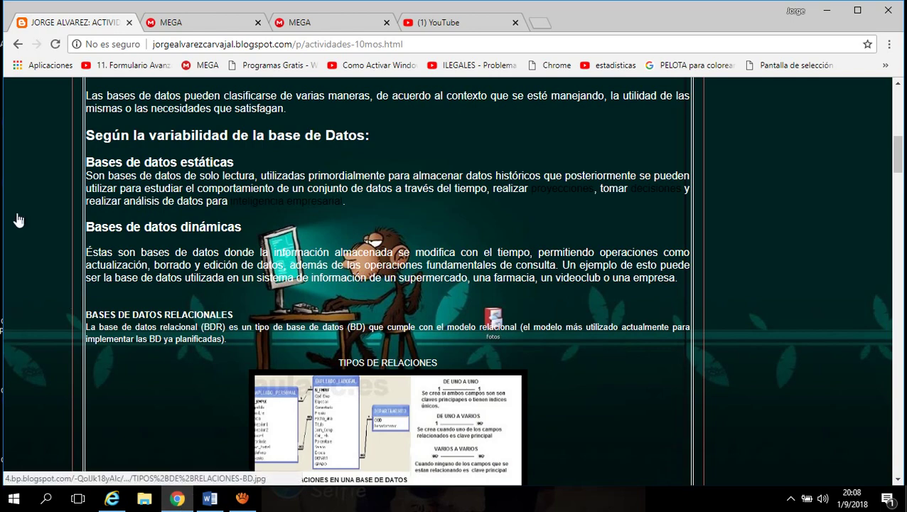
pyautogui.scroll(10, 312, 375)
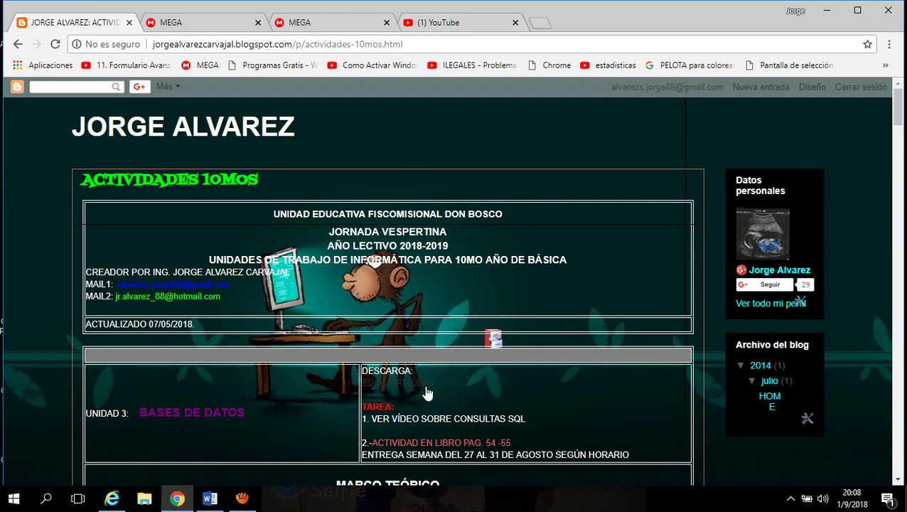
pyautogui.scroll(-1, 425, 371)
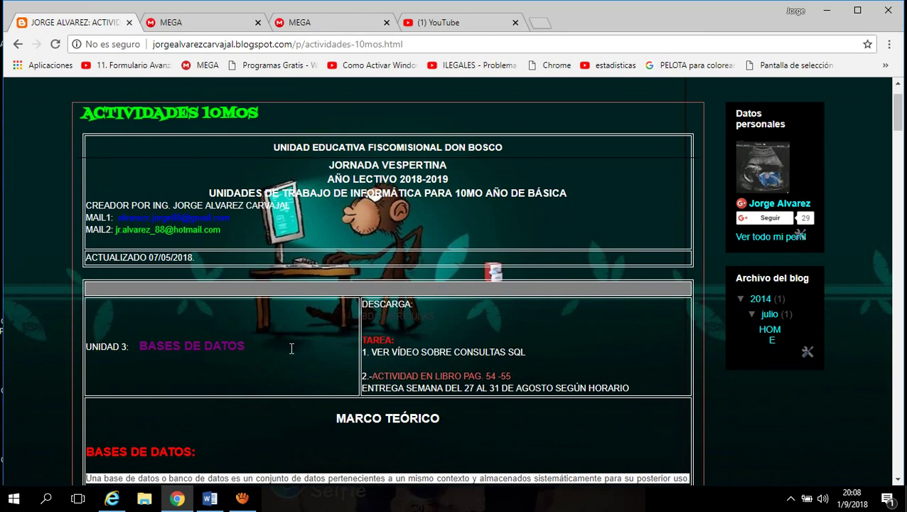
pyautogui.click(386, 322)
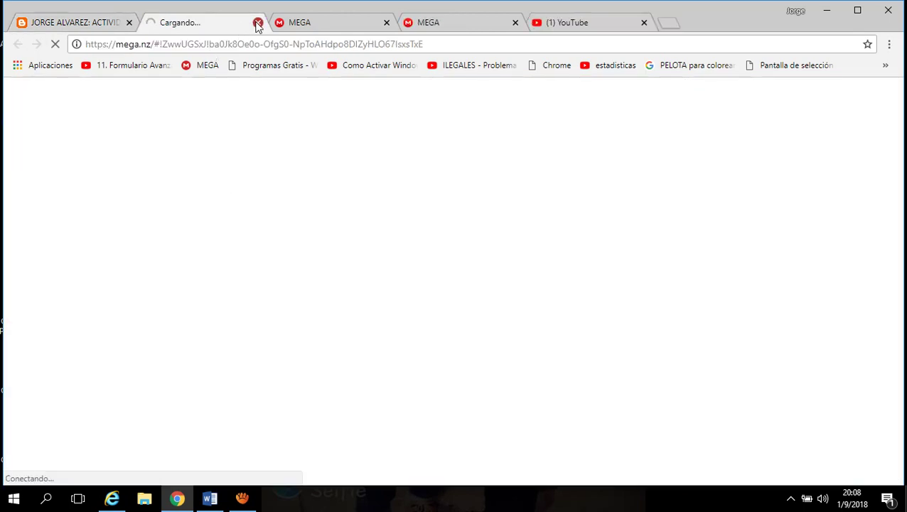
# Close the extra loading tab and start downloading BD_MATRICULAS_DON_BOSCO.accdb (660 KB) from MEGA
pyautogui.click(258, 22)
pyautogui.click(213, 29)
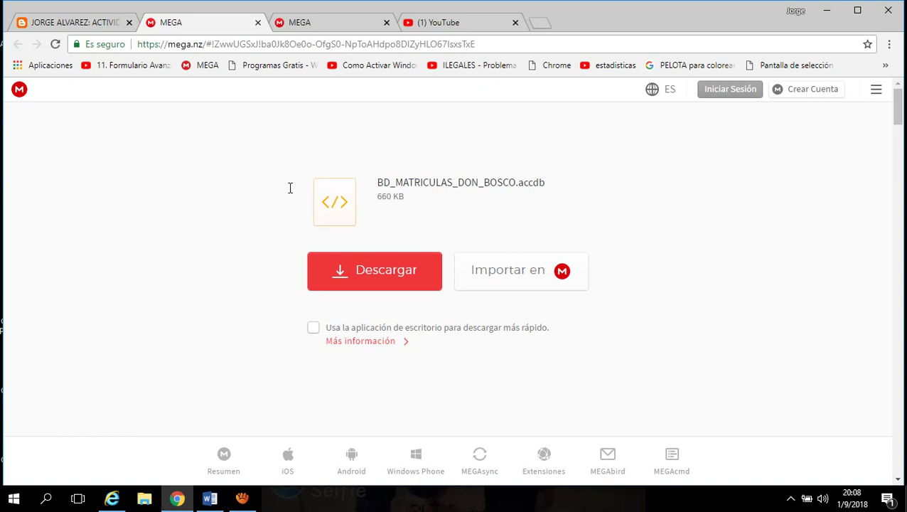
pyautogui.click(377, 283)
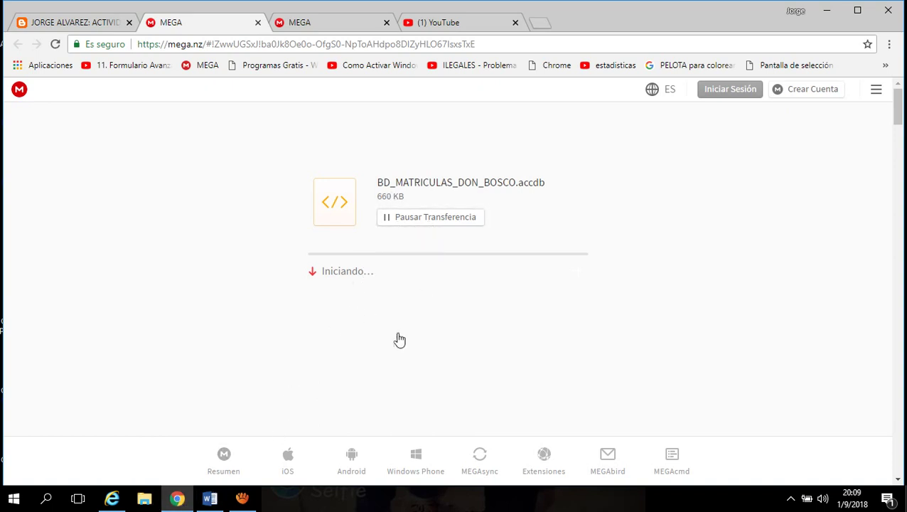
# Pause the aTube Catcher recording after dismissing its launcher and error popups, then minimize it
pyautogui.click(242, 498)
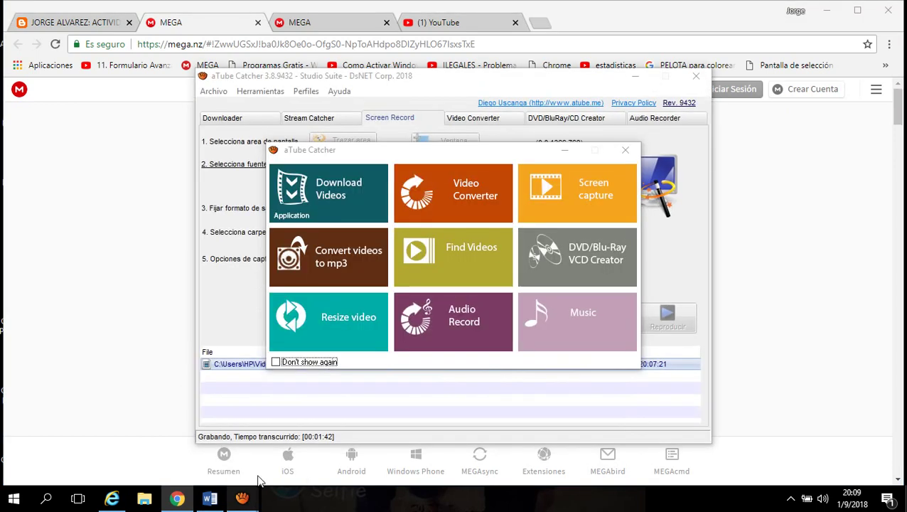
pyautogui.click(568, 154)
pyautogui.click(518, 304)
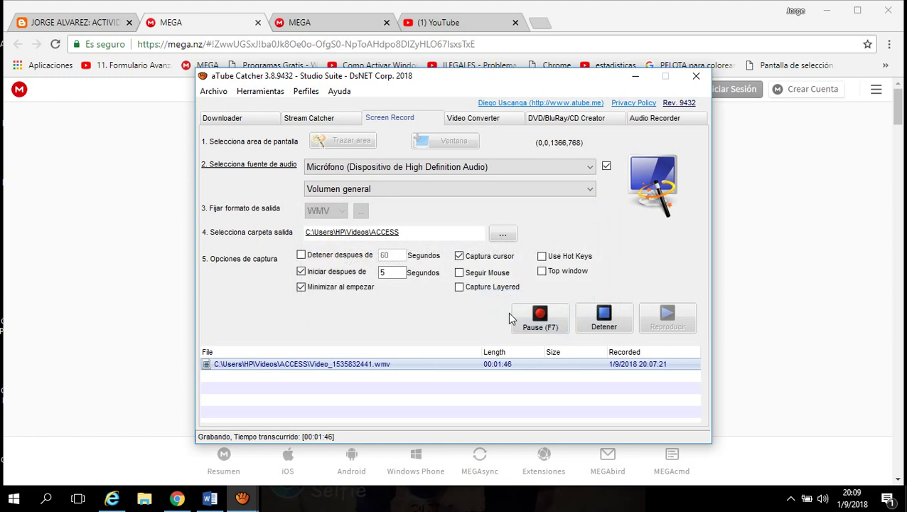
pyautogui.click(540, 318)
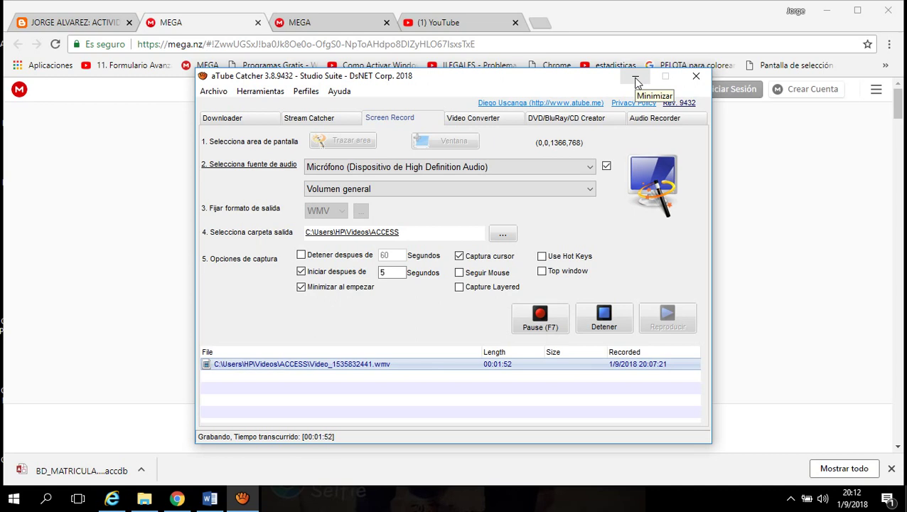
pyautogui.click(636, 79)
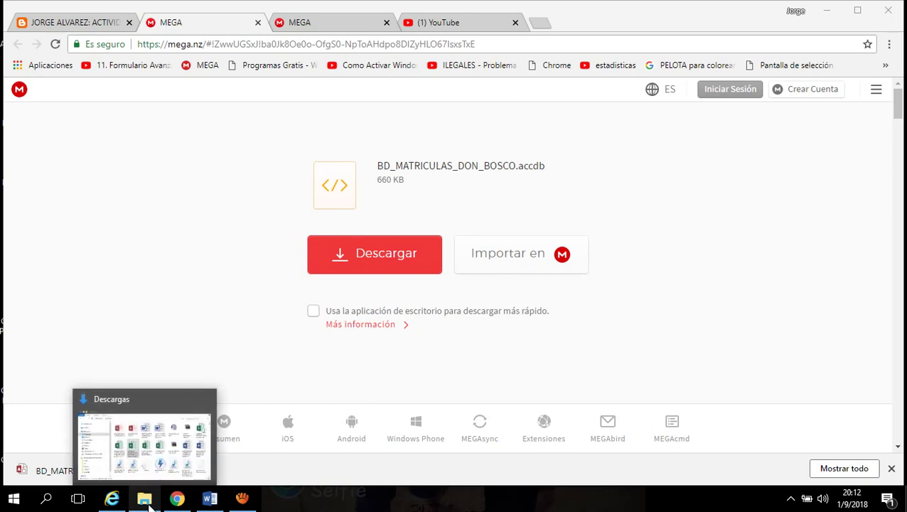
# Show the Descargas folder and select the BD_MATRICULAS_DON_BOSCO (1) database file
pyautogui.click(148, 503)
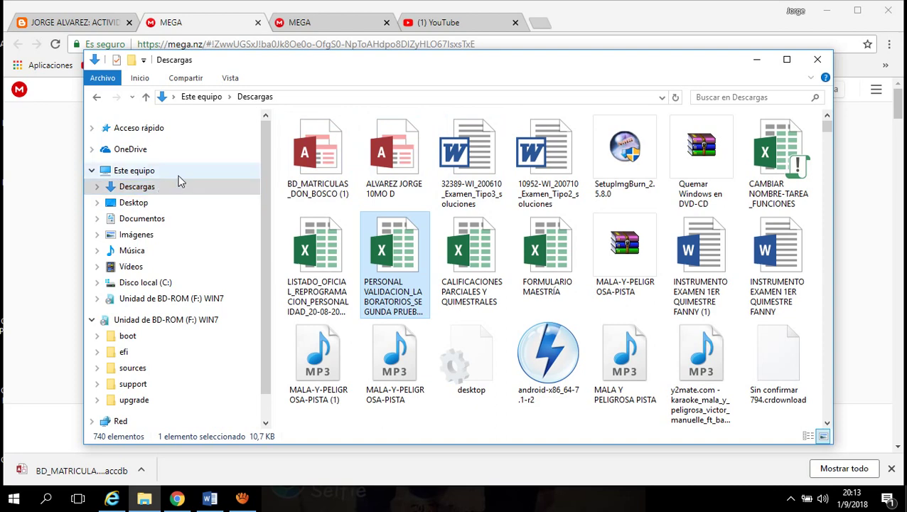
pyautogui.click(325, 174)
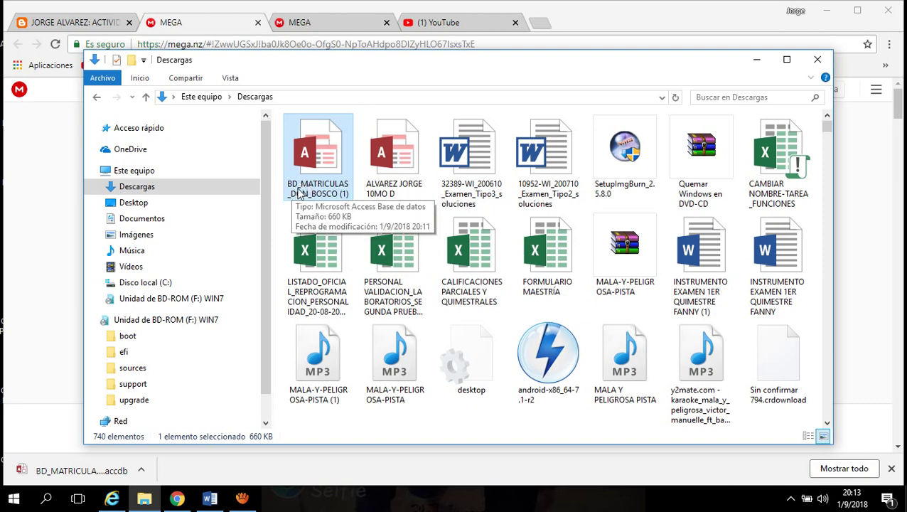
# Rename the database file to the student's full name followed by '10MO C'
pyautogui.rightClick(317, 187)
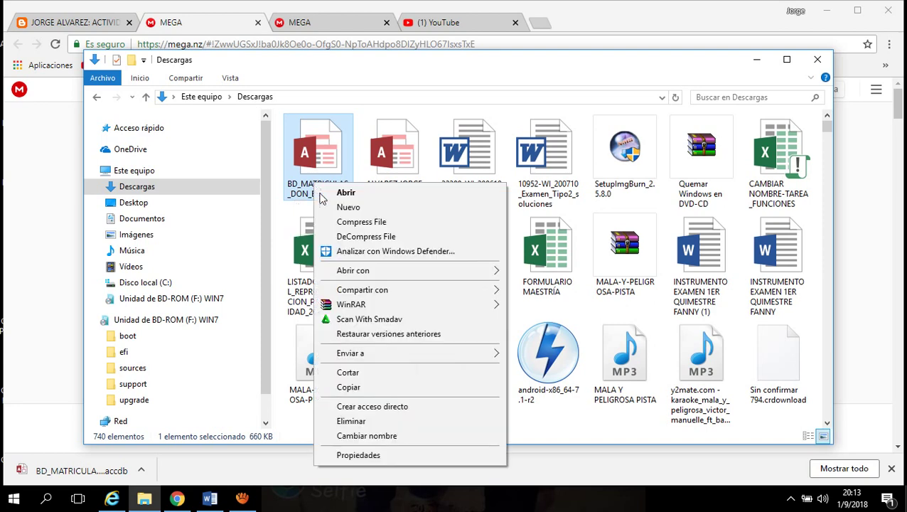
pyautogui.click(378, 436)
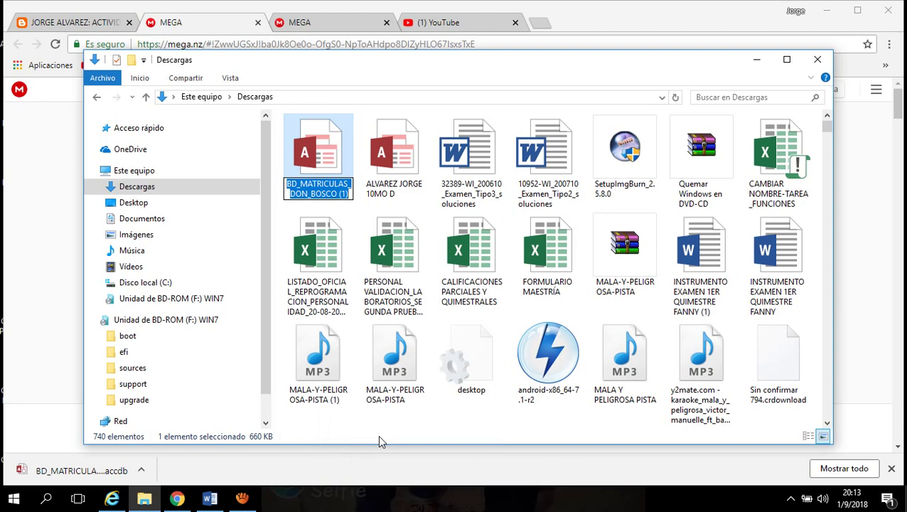
pyautogui.press('BackSpace')
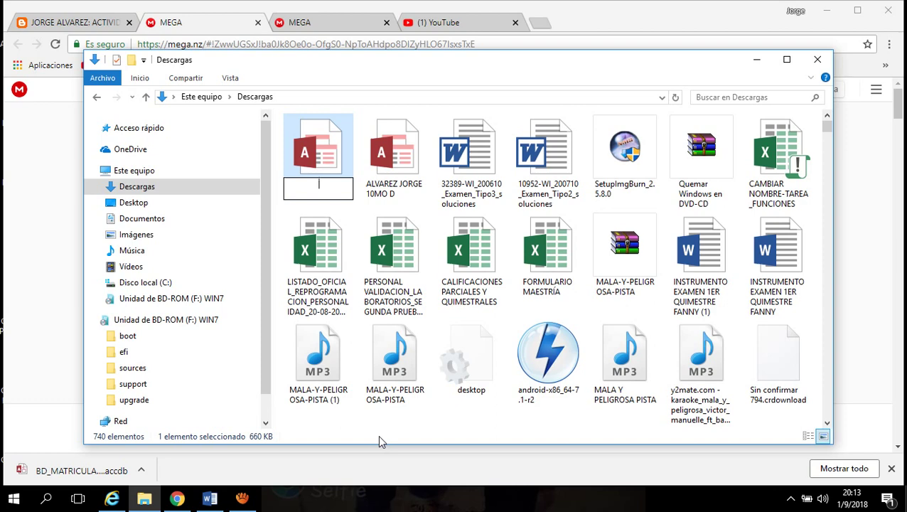
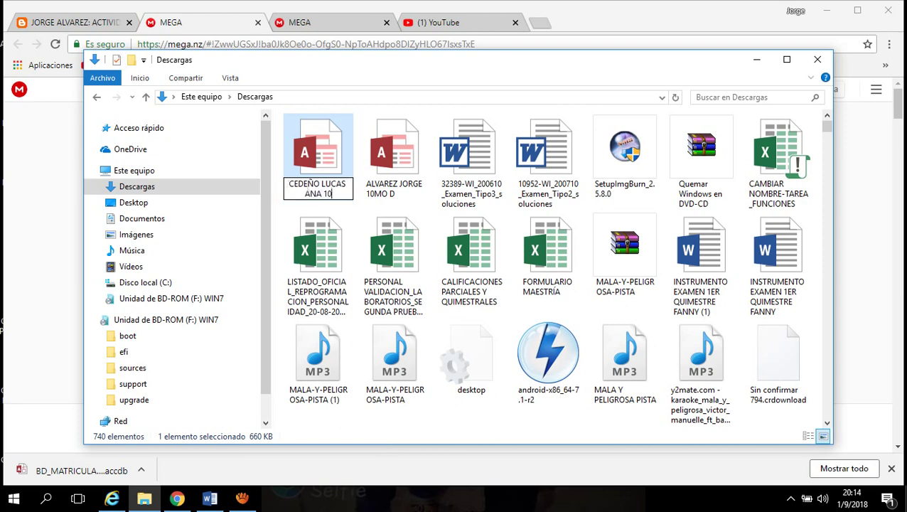
pyautogui.write('MO C')
pyautogui.click(366, 211)
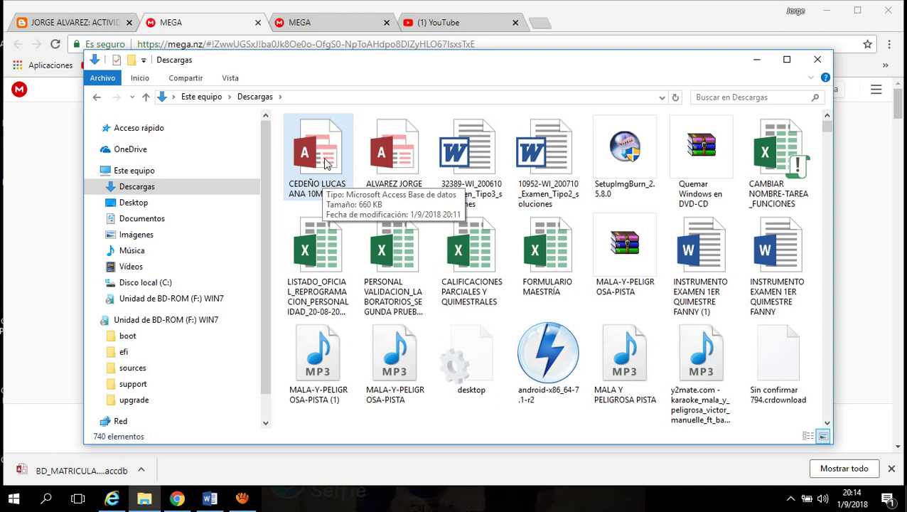
# Open the renamed database, enable its content, and open the AULAS table with five classrooms
pyautogui.click(326, 163)
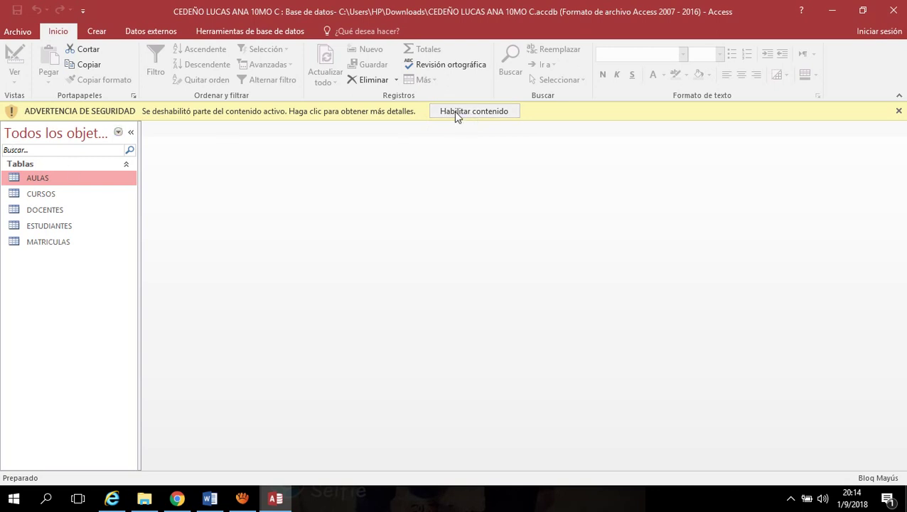
pyautogui.click(458, 112)
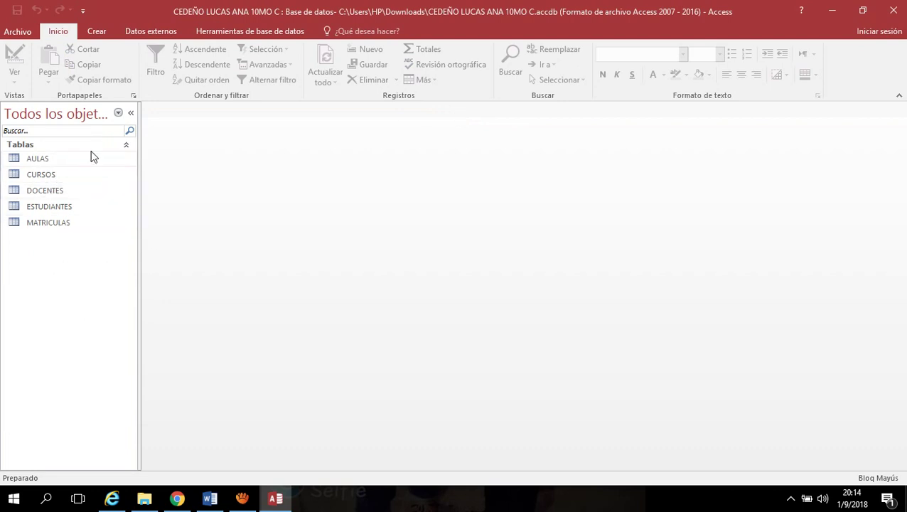
pyautogui.click(34, 161)
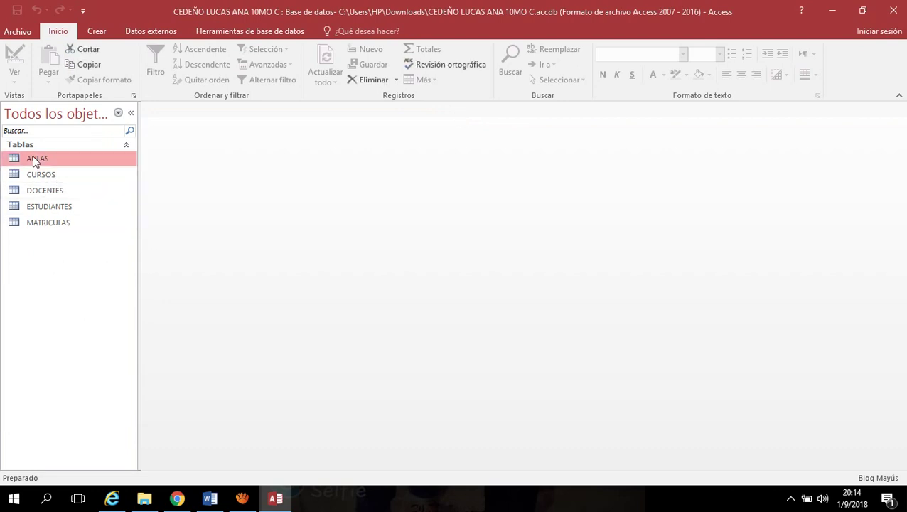
pyautogui.doubleClick(32, 157)
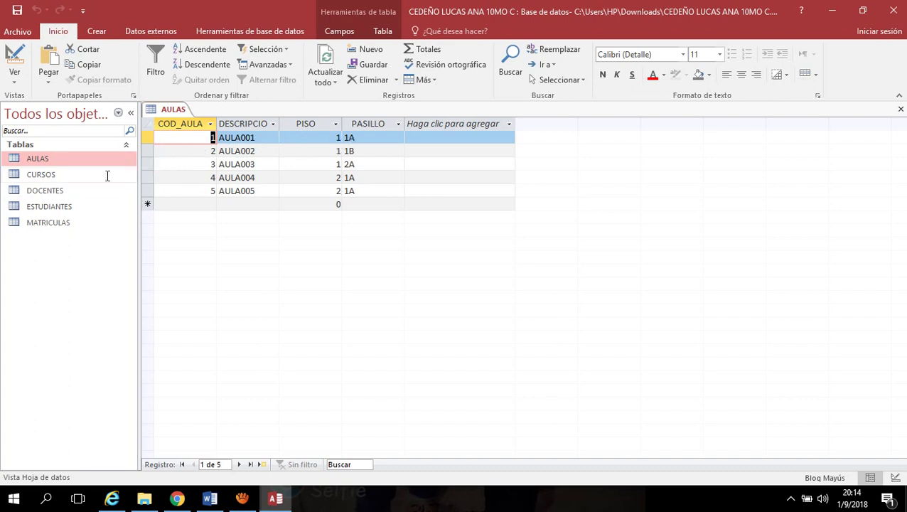
# Open the CURSOS, DOCENTES, ESTUDIANTES and MATRICULAS tables, returning to ESTUDIANTES' two records
pyautogui.doubleClick(47, 175)
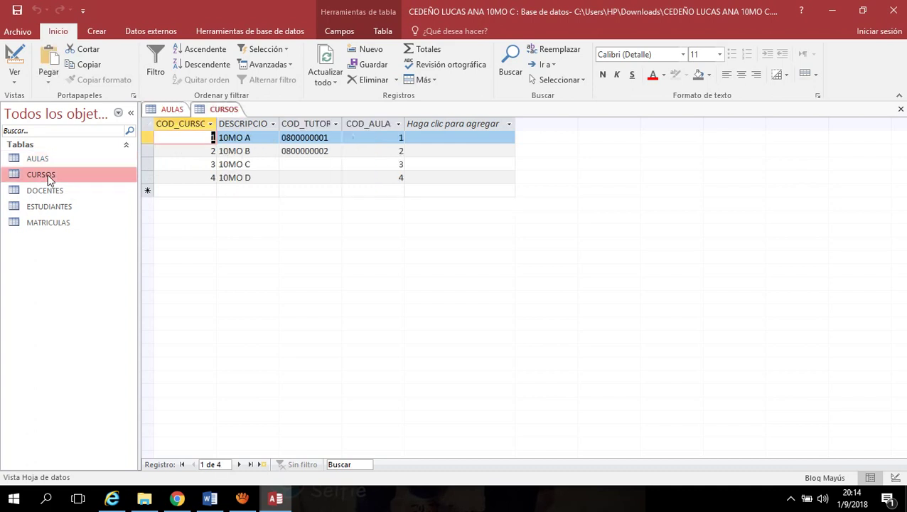
pyautogui.doubleClick(53, 190)
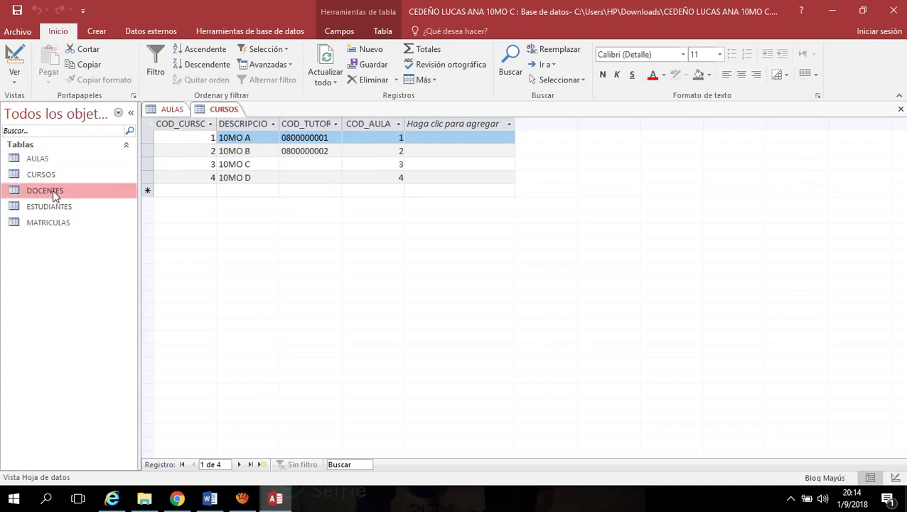
pyautogui.doubleClick(68, 207)
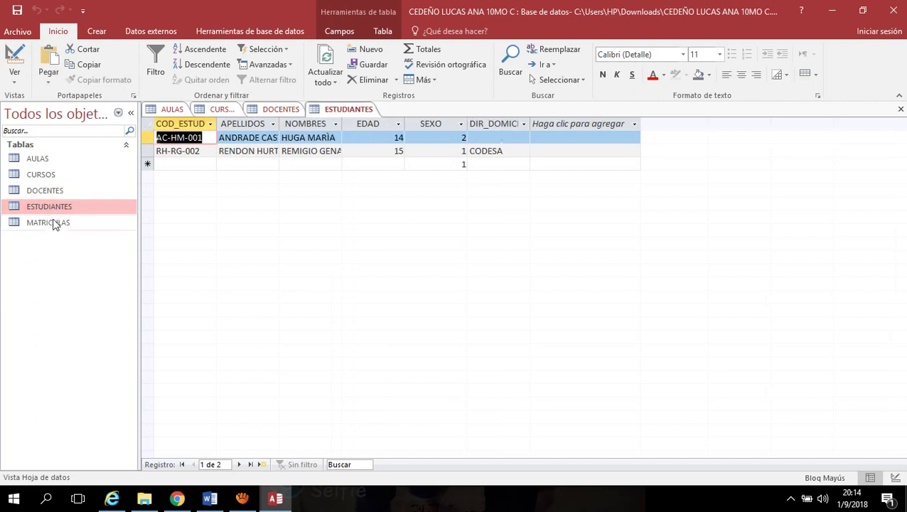
pyautogui.doubleClick(53, 224)
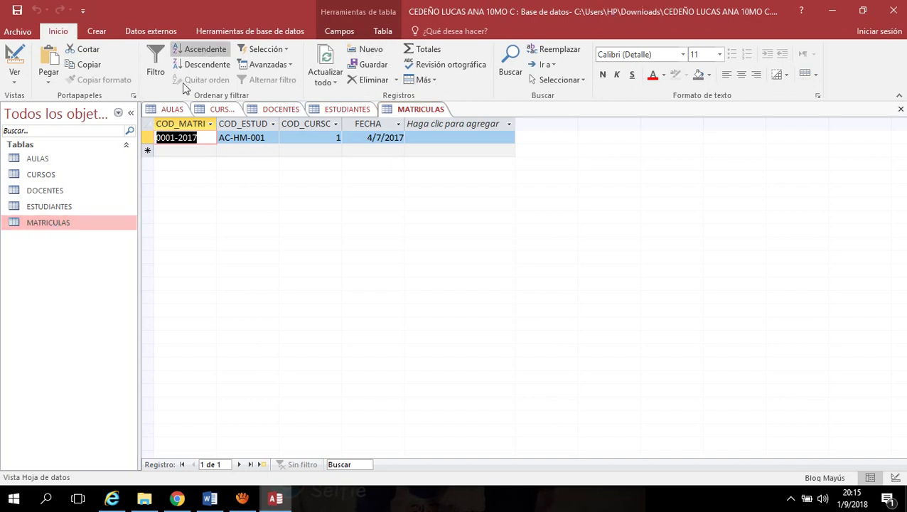
pyautogui.click(347, 111)
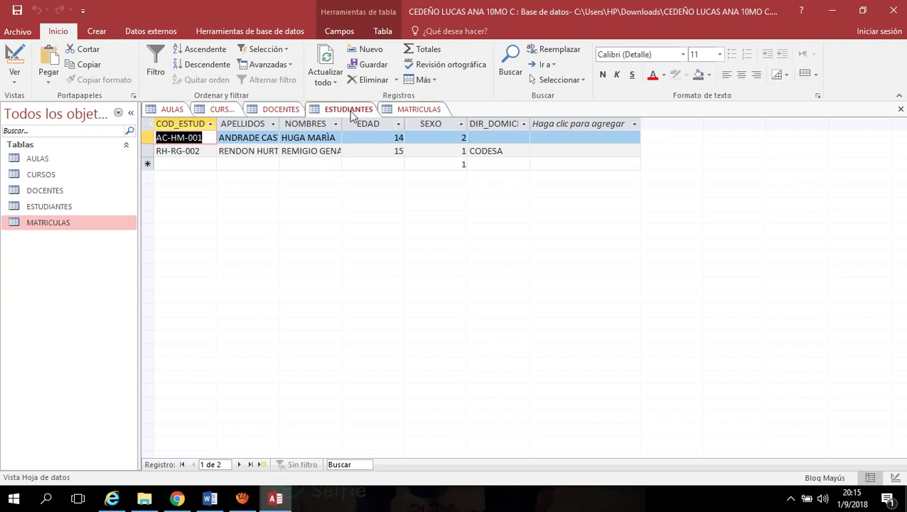
# Add AULAS, CURSOS, DOCENTES, ESTUDIANTES and MATRICULAS to the Relationships diagram
pyautogui.click(265, 33)
pyautogui.click(166, 63)
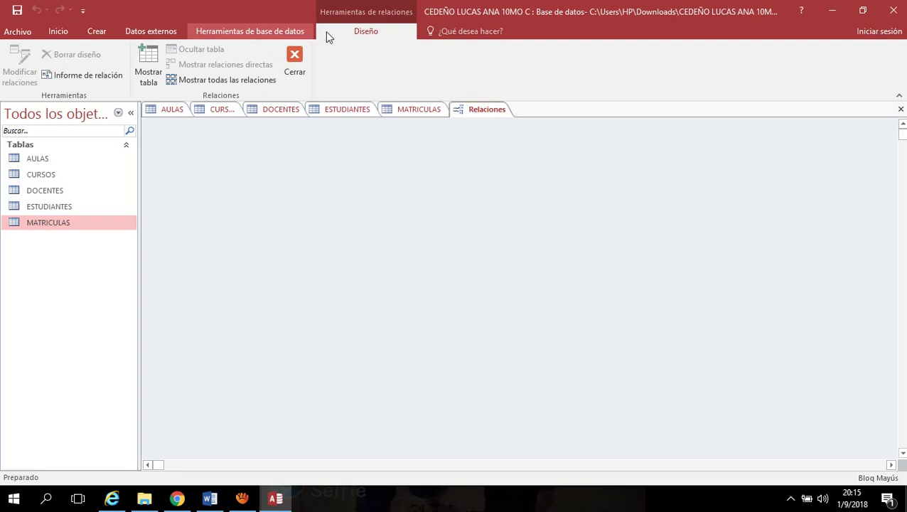
pyautogui.click(148, 68)
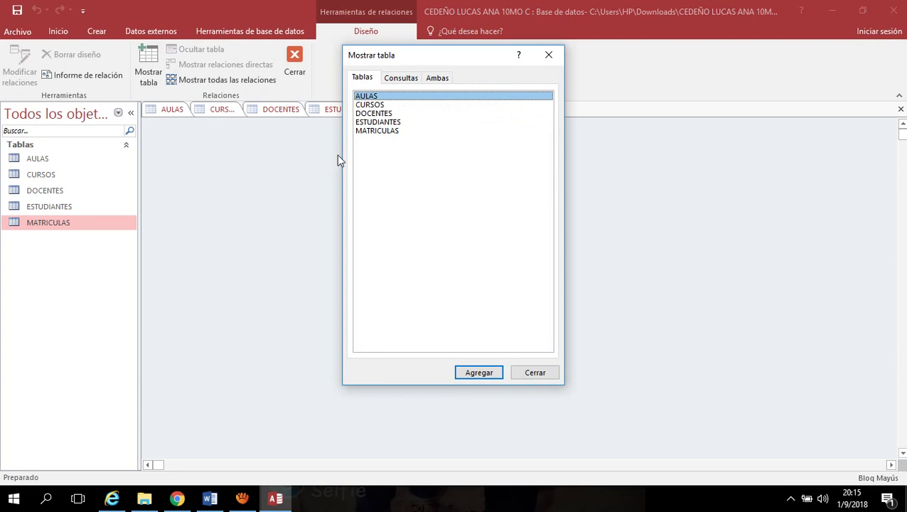
pyautogui.moveTo(370, 165); pyautogui.dragTo(425, 99)
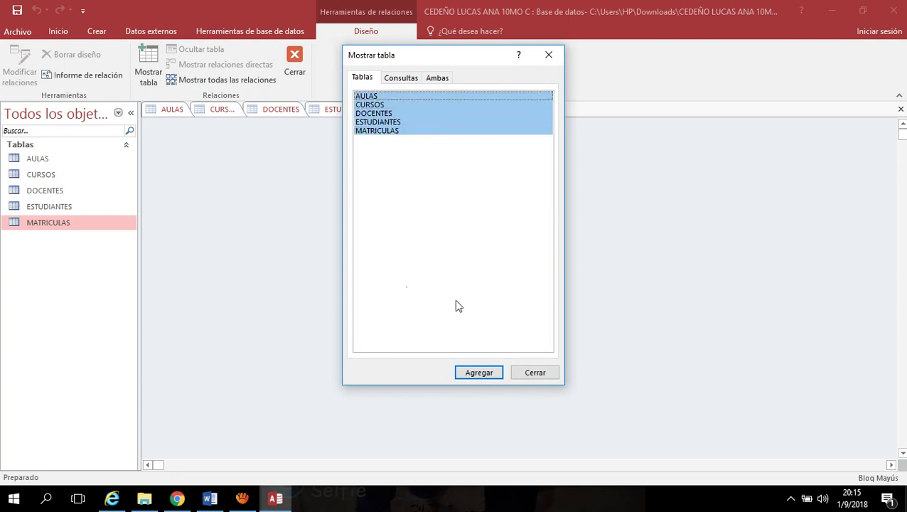
pyautogui.click(478, 372)
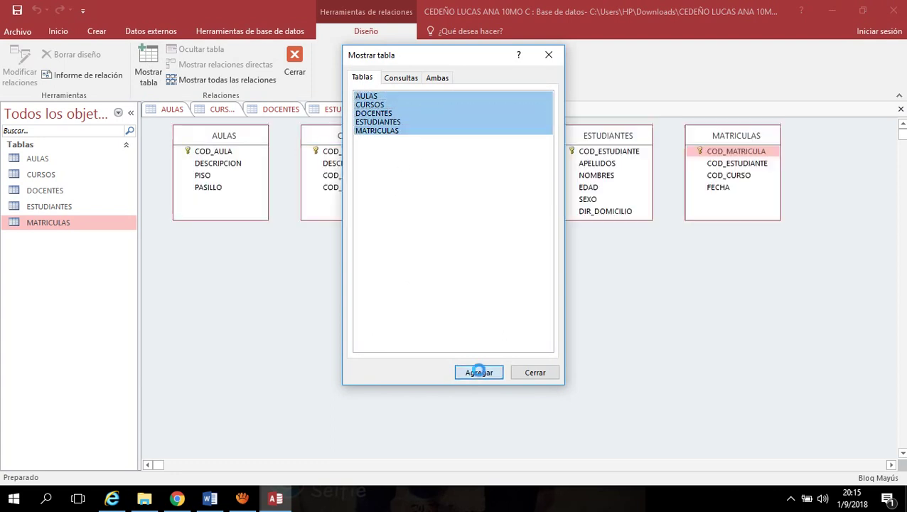
# Close the table list and move the CURSOS and ESTUDIANTES boxes lower in the diagram
pyautogui.click(548, 54)
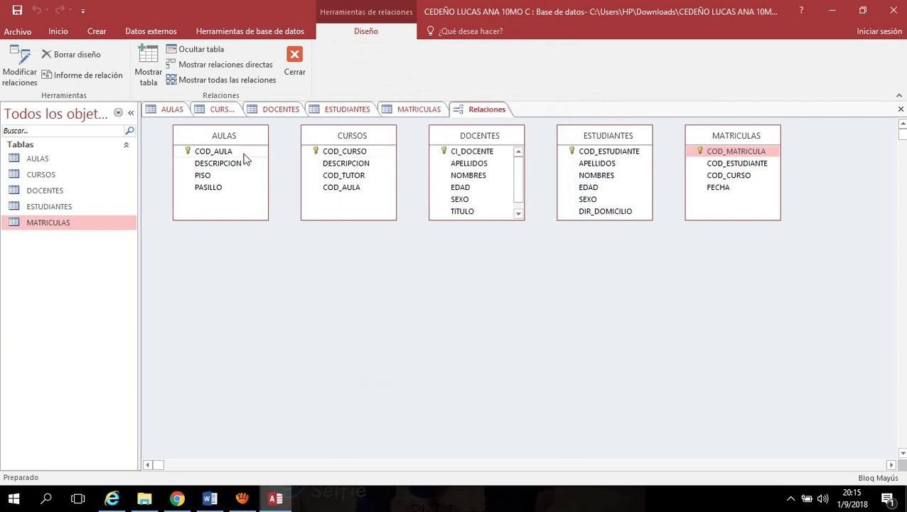
pyautogui.moveTo(363, 136); pyautogui.dragTo(364, 265)
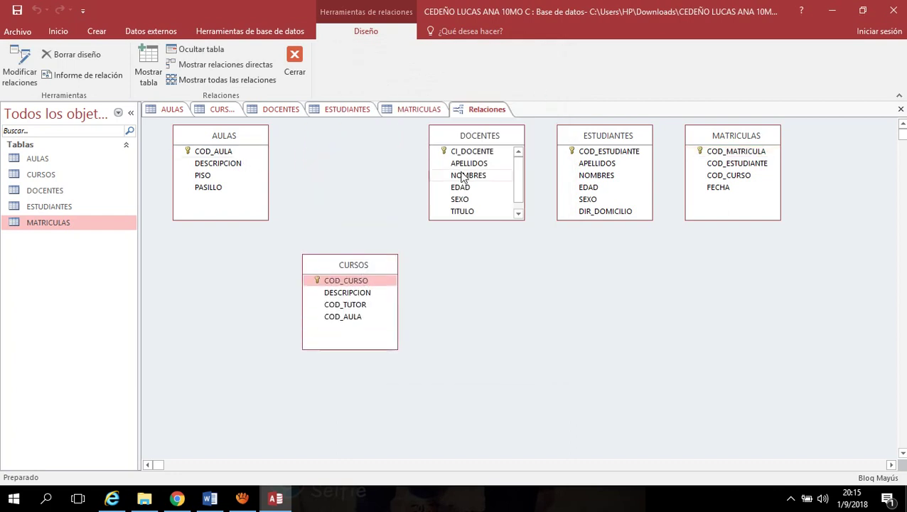
pyautogui.moveTo(592, 140); pyautogui.dragTo(577, 262)
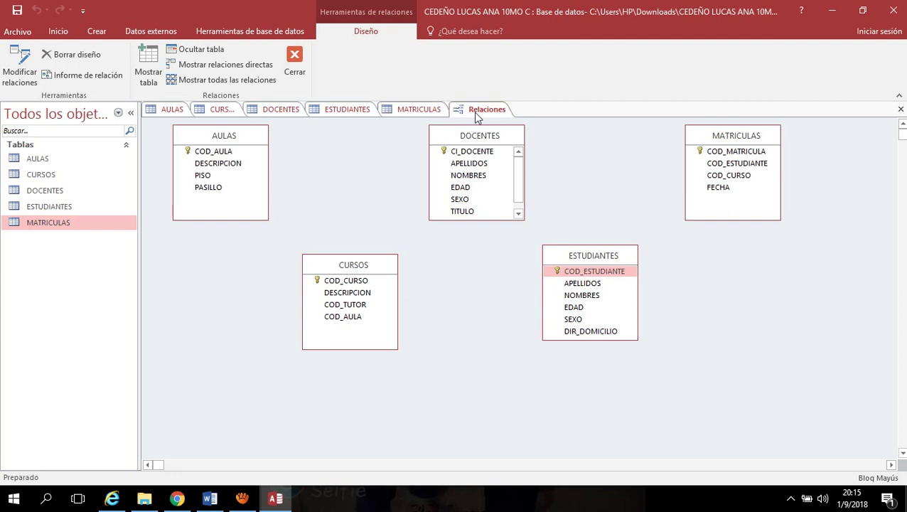
# Look at the MATRICULAS tab's options without choosing one, then return to Relaciones
pyautogui.click(429, 112)
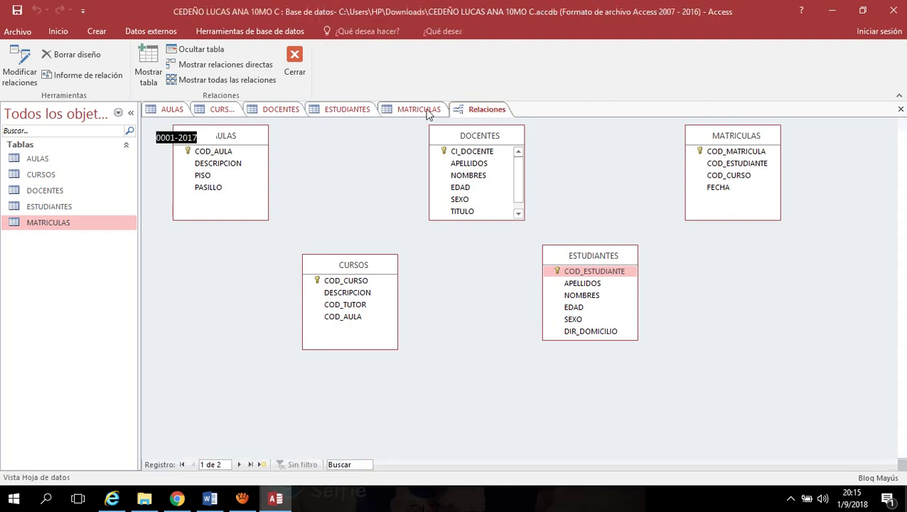
pyautogui.rightClick(429, 112)
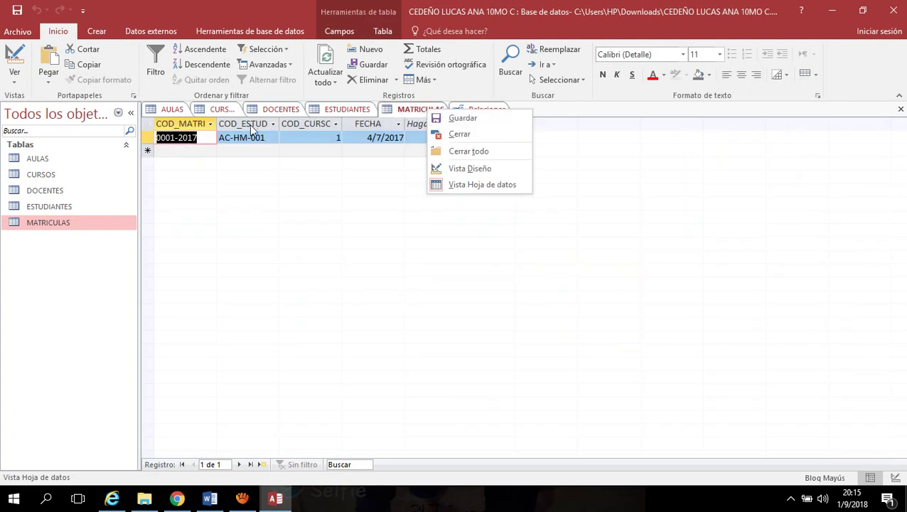
pyautogui.click(387, 216)
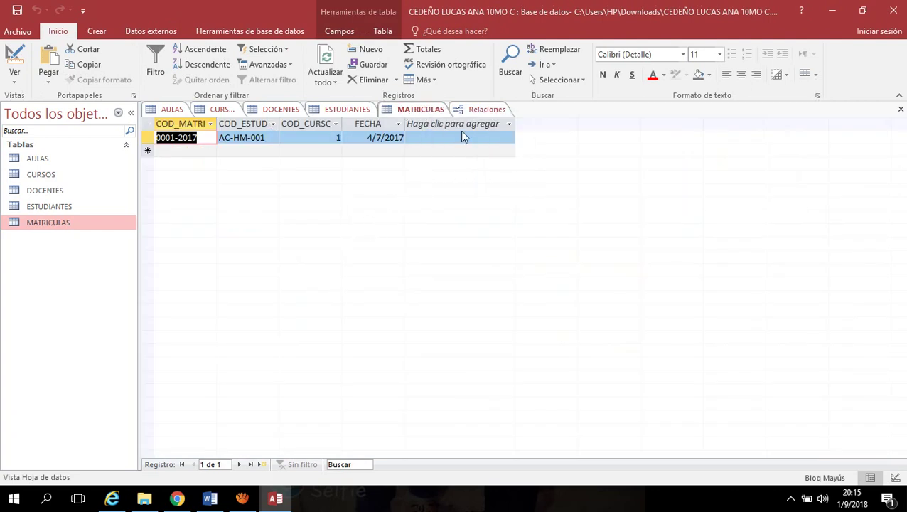
pyautogui.click(486, 111)
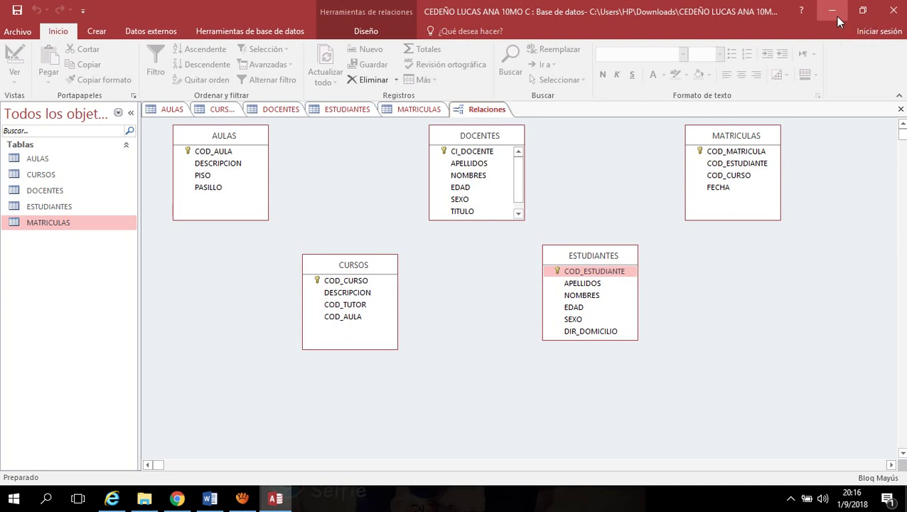
# Review the AULAS, CURSOS, DOCENTES, ESTUDIANTES and MATRICULAS tables, then minimize Access
pyautogui.click(172, 110)
pyautogui.click(220, 109)
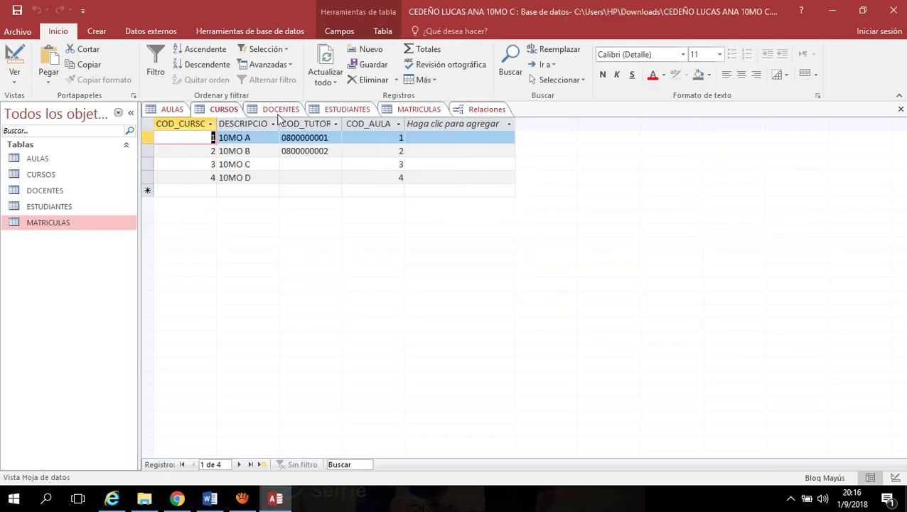
pyautogui.click(282, 110)
pyautogui.click(348, 110)
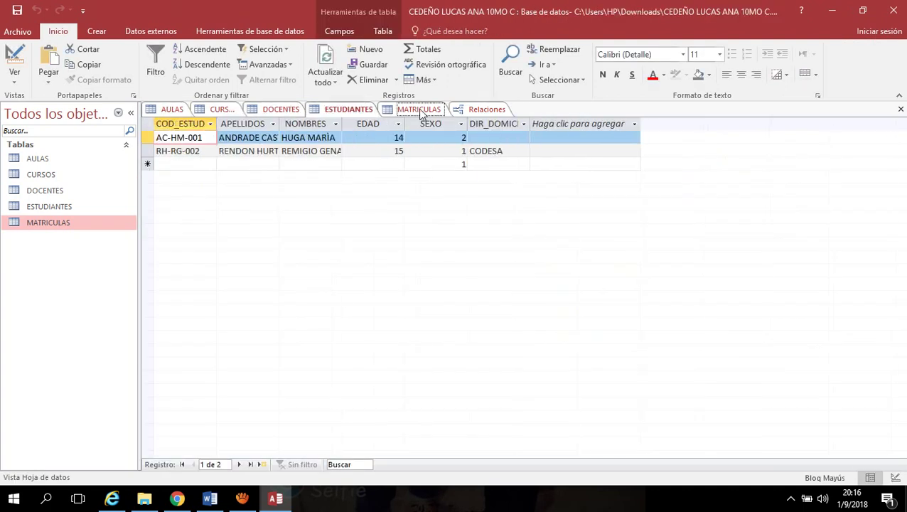
pyautogui.click(419, 110)
pyautogui.click(836, 17)
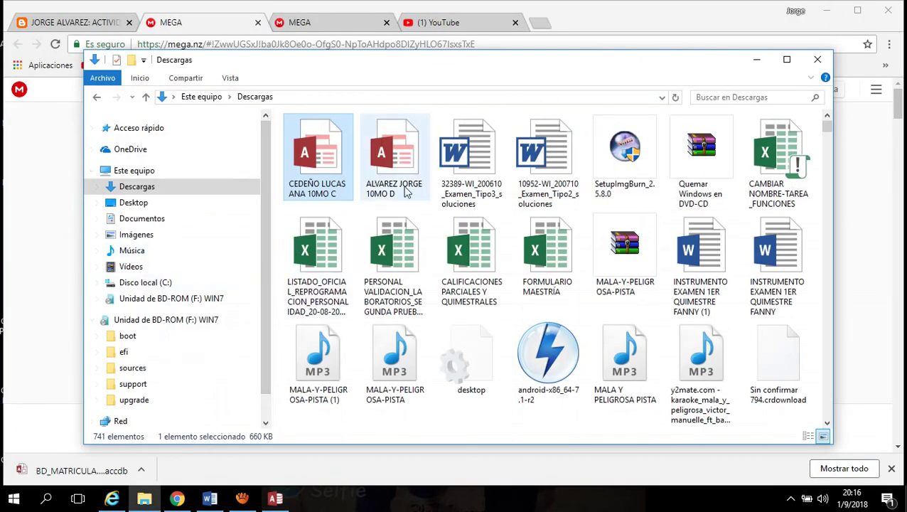
# Open the 10MO D database file from the Descargas folder in Access
pyautogui.doubleClick(407, 169)
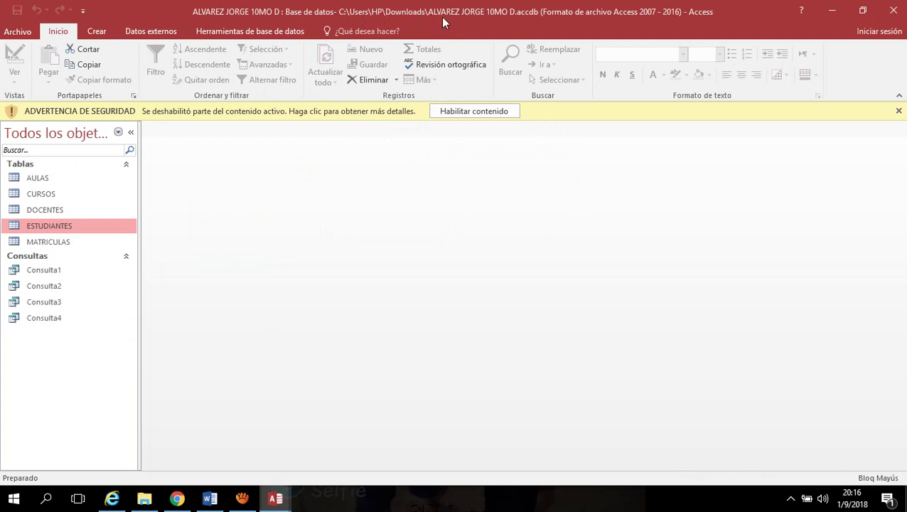
# Enable the 10MO D database content and open the AULAS table of five classrooms
pyautogui.click(475, 114)
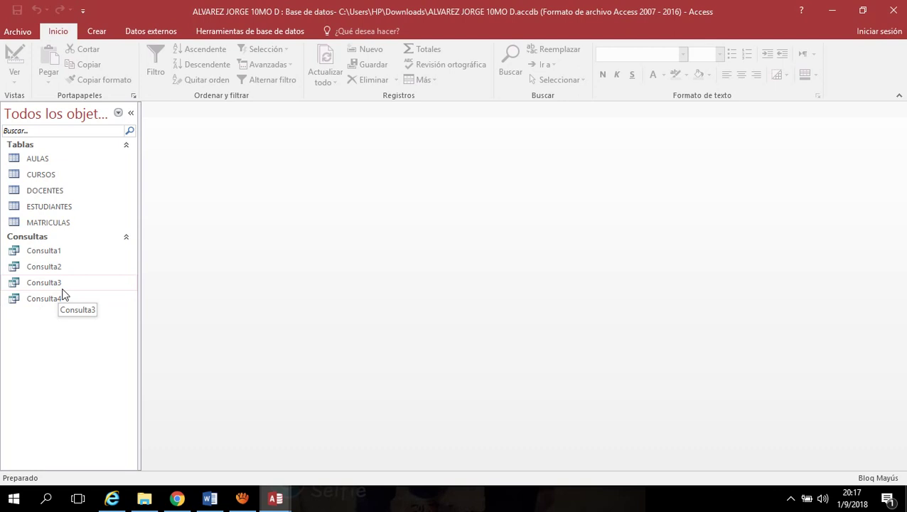
pyautogui.doubleClick(48, 162)
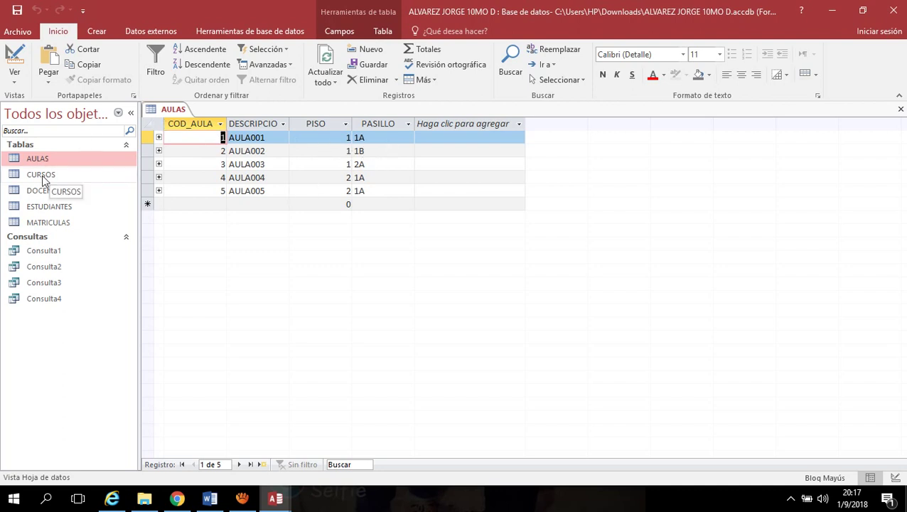
# Open and close the CURSOS table, then open DOCENTES with its six teacher records
pyautogui.doubleClick(42, 176)
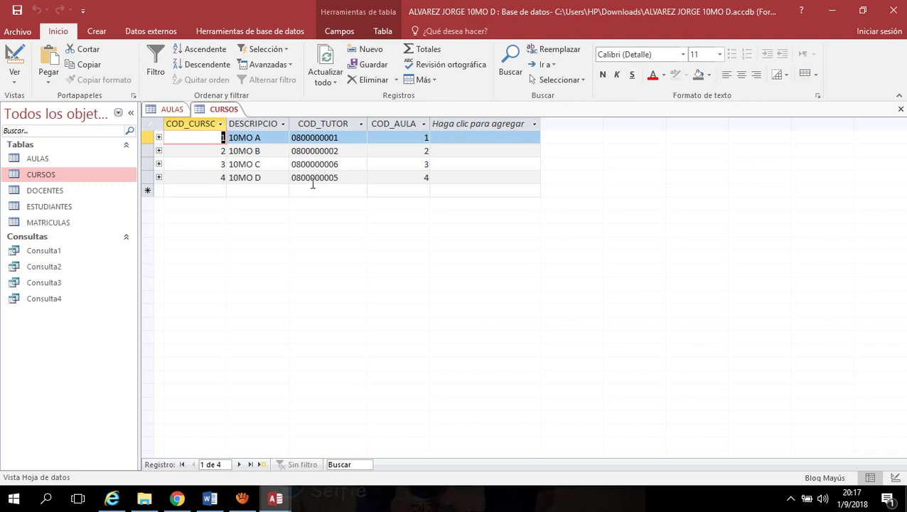
pyautogui.rightClick(215, 112)
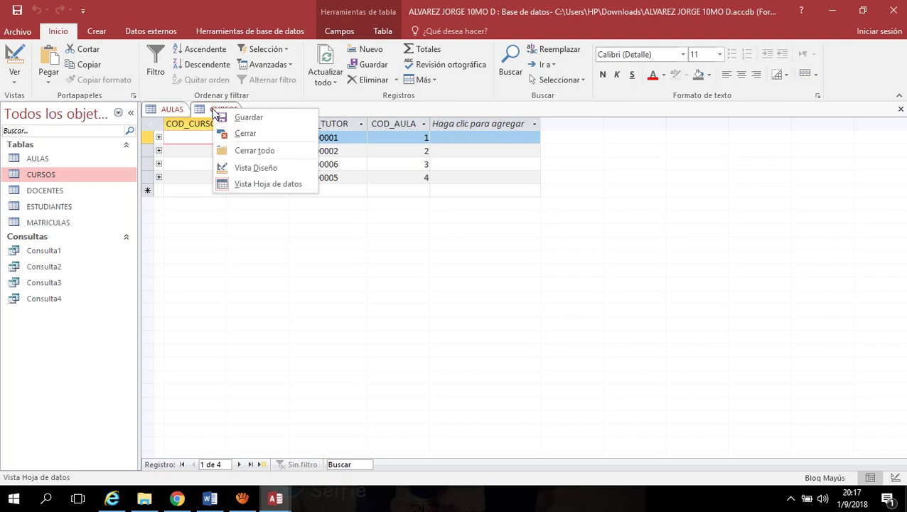
pyautogui.click(246, 134)
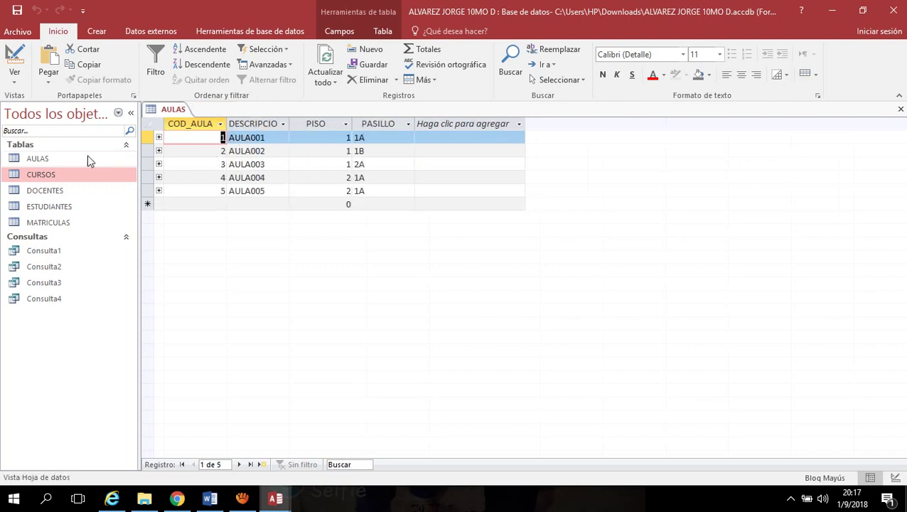
pyautogui.doubleClick(42, 192)
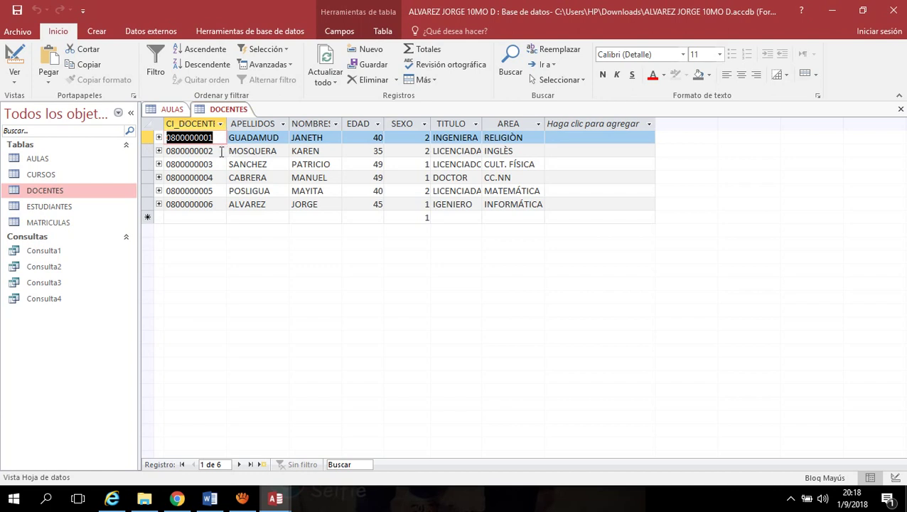
# Widen the DOCENTES TITULO column so titles like LICENCIADO display in full
pyautogui.click(218, 152)
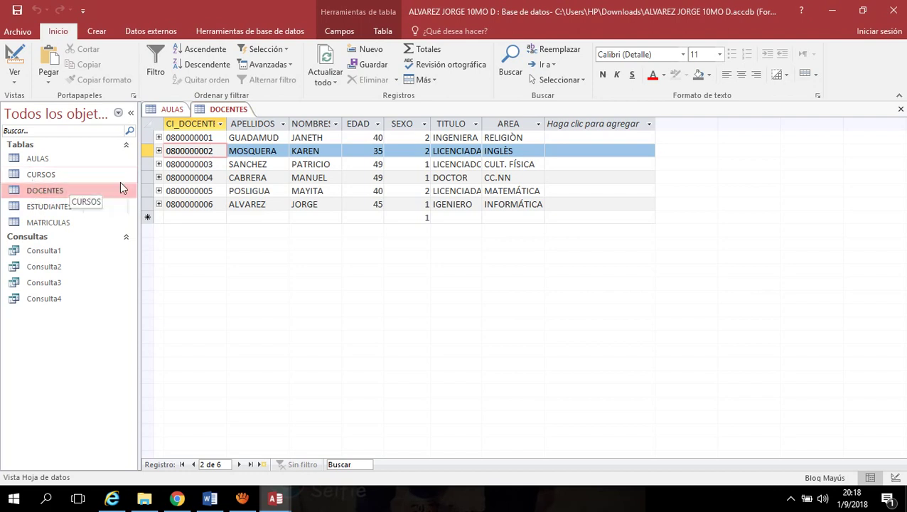
pyautogui.click(225, 113)
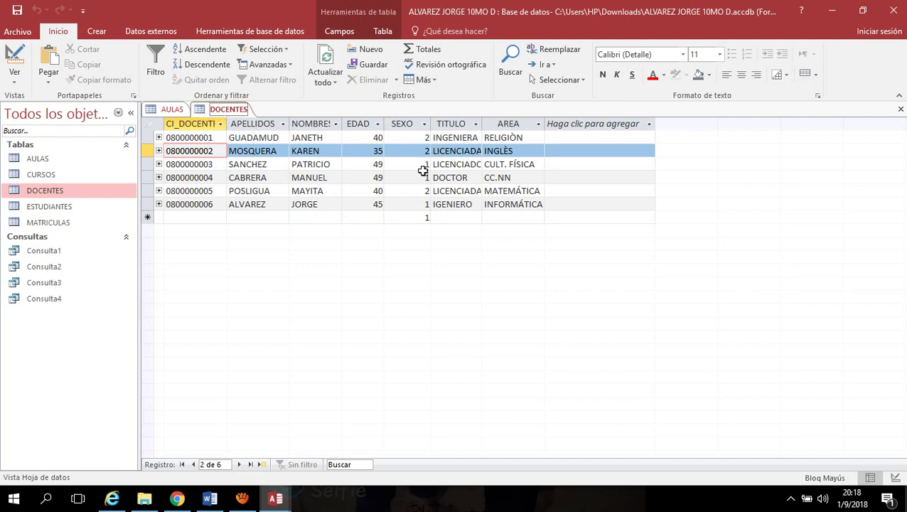
pyautogui.moveTo(481, 124); pyautogui.dragTo(505, 124)
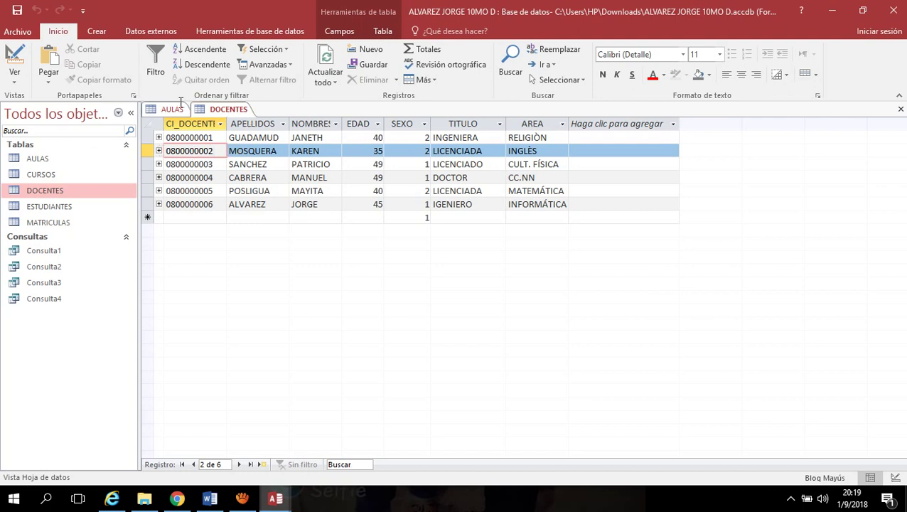
pyautogui.click(15, 77)
pyautogui.click(42, 135)
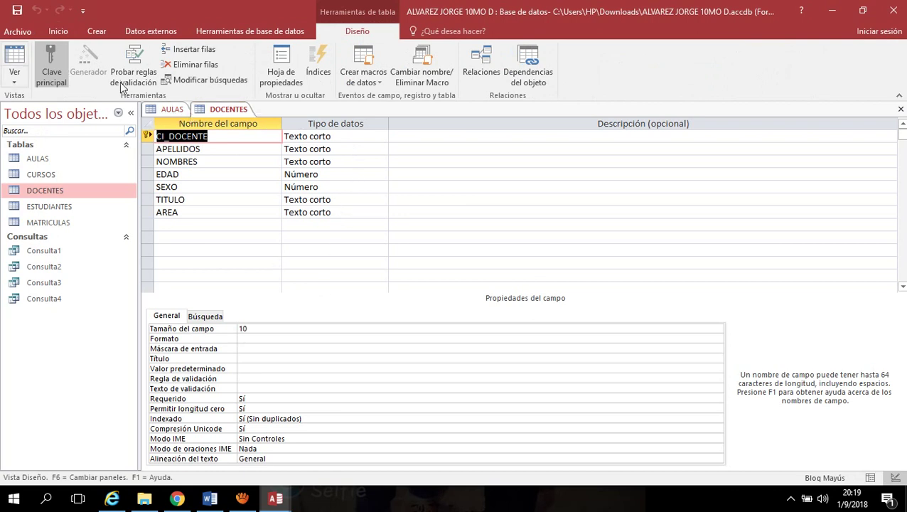
pyautogui.click(14, 57)
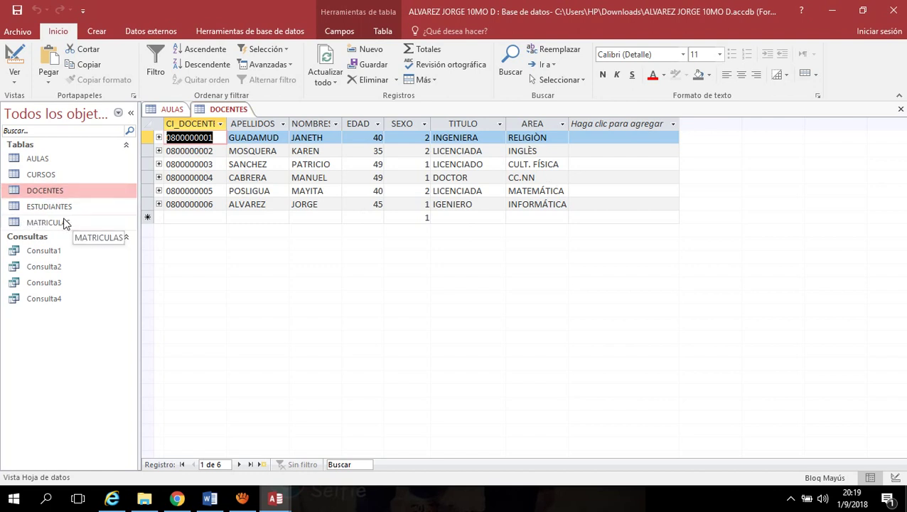
pyautogui.doubleClick(47, 175)
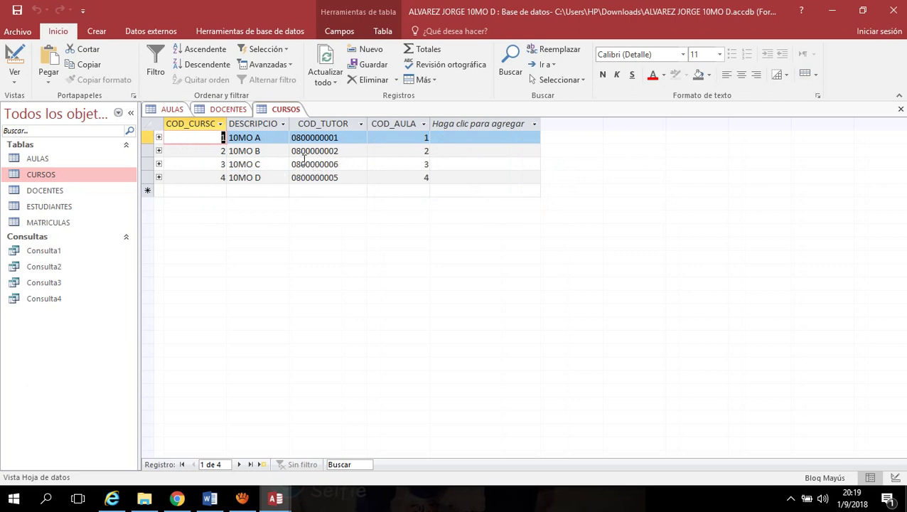
pyautogui.click(345, 167)
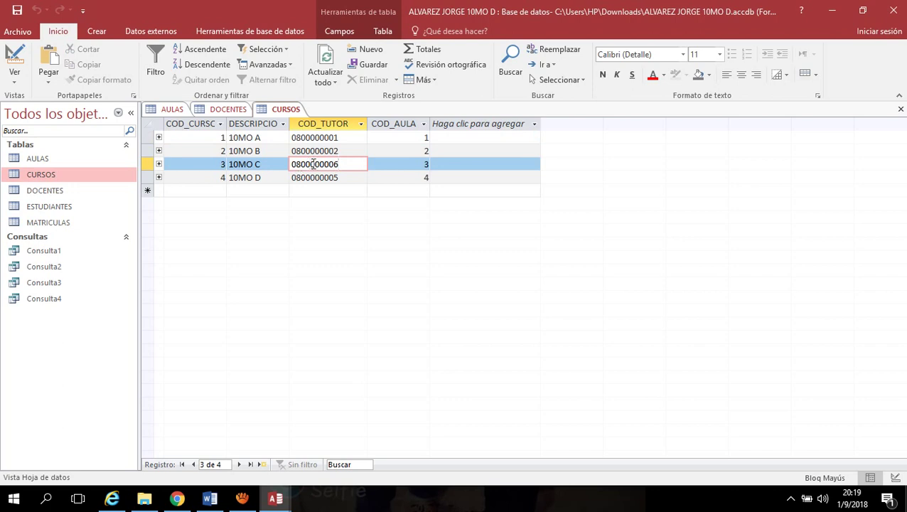
pyautogui.click(236, 112)
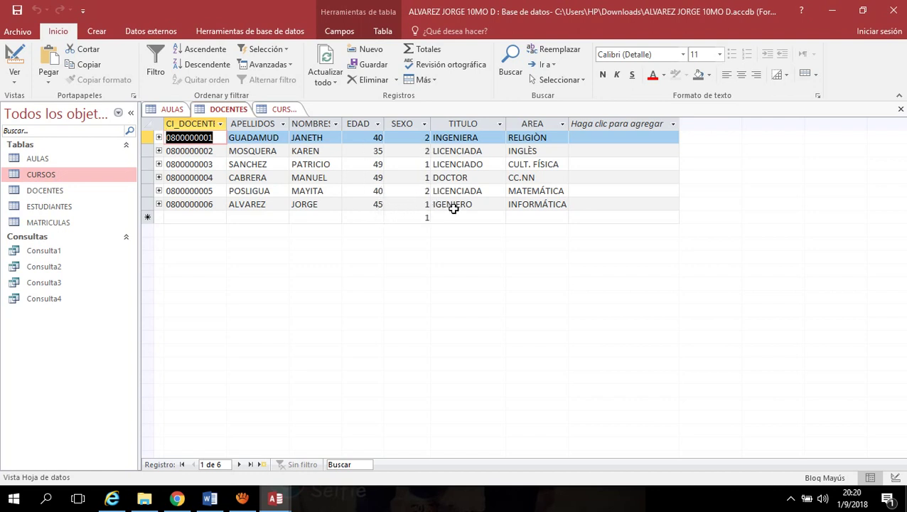
pyautogui.click(279, 111)
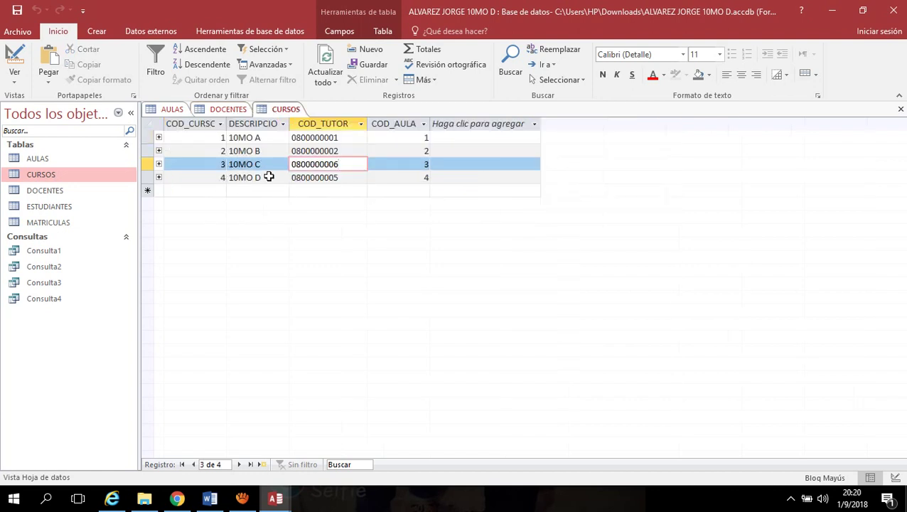
pyautogui.click(342, 178)
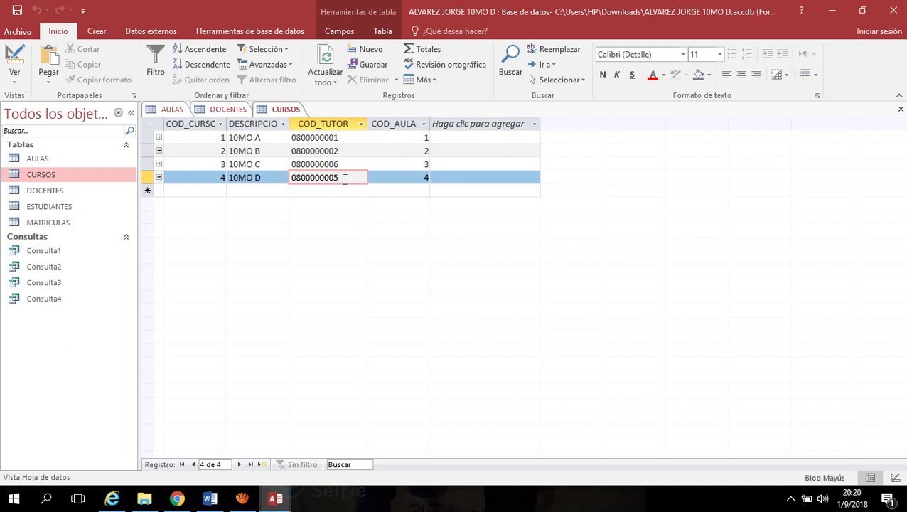
pyautogui.moveTo(345, 178); pyautogui.dragTo(288, 177)
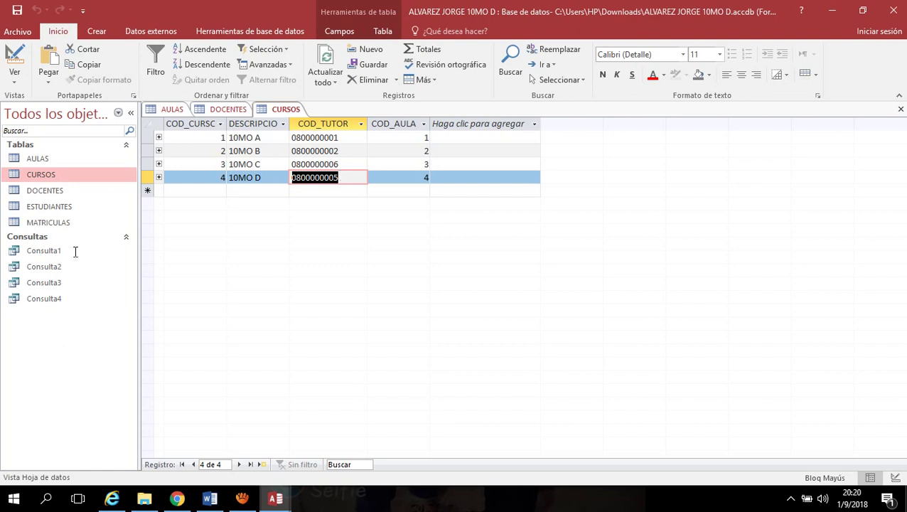
pyautogui.moveTo(242, 504)
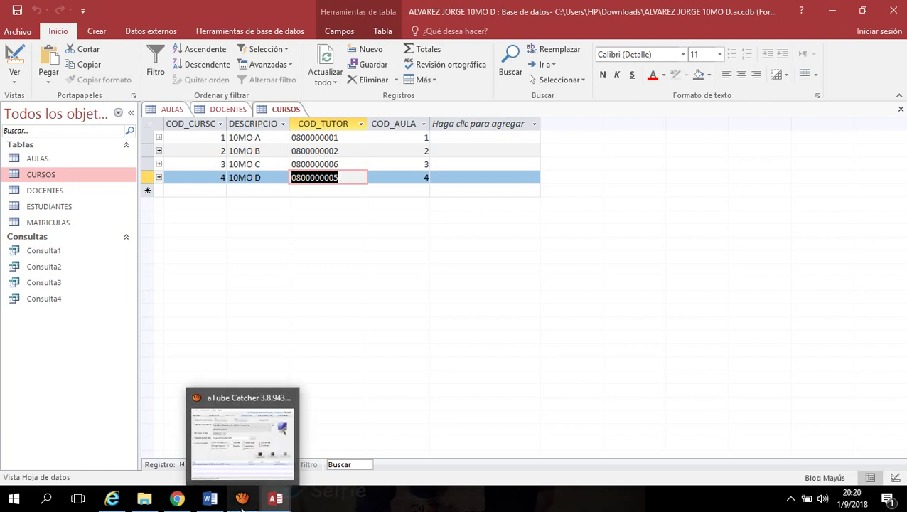
pyautogui.click(352, 177)
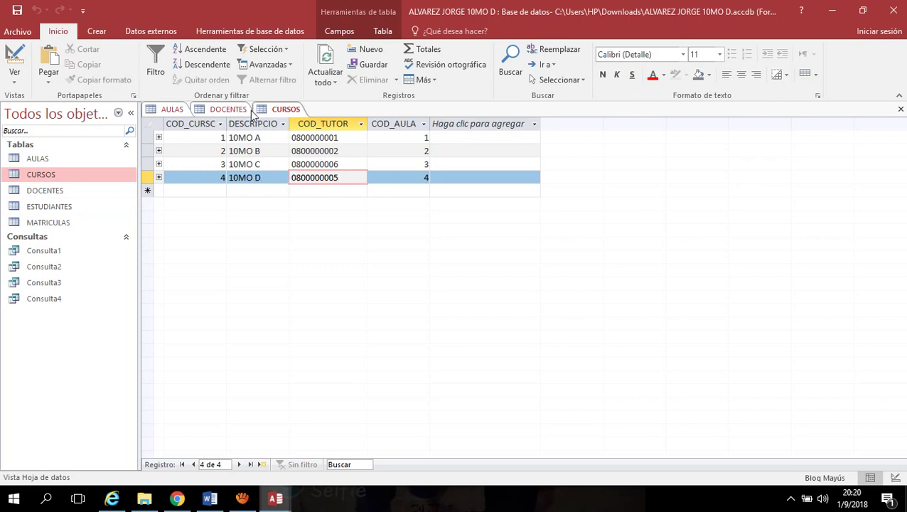
pyautogui.click(225, 111)
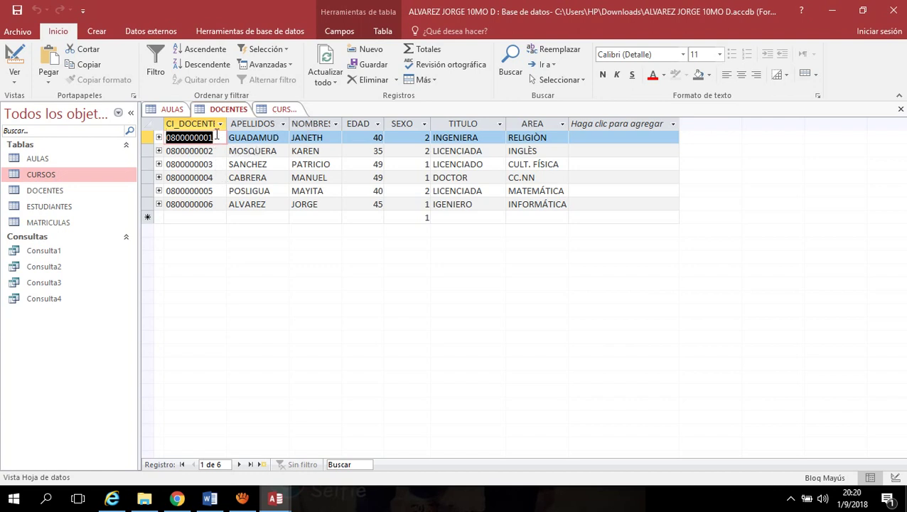
pyautogui.moveTo(216, 137); pyautogui.dragTo(148, 137)
pyautogui.click(282, 110)
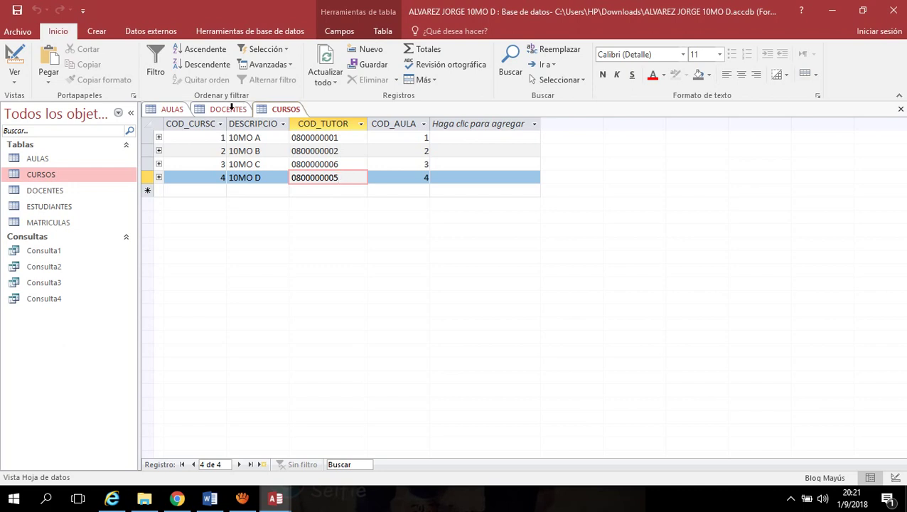
pyautogui.click(232, 110)
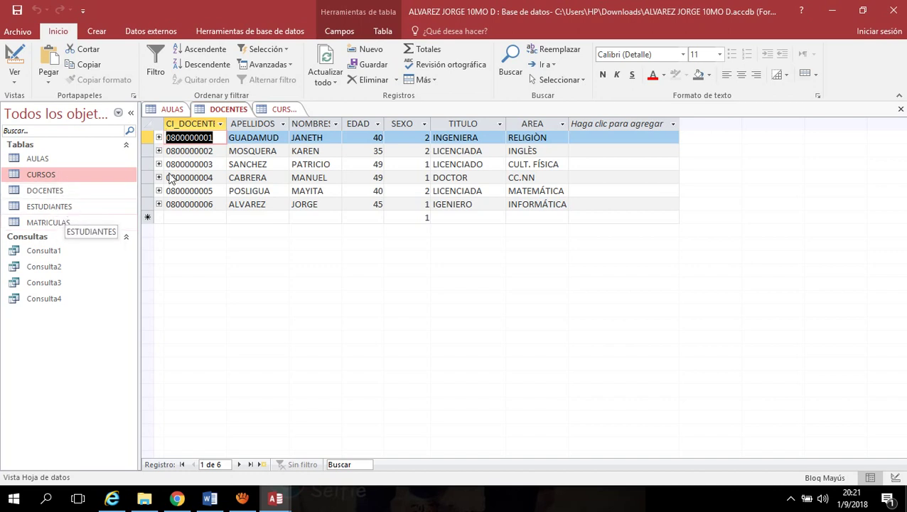
pyautogui.rightClick(284, 110)
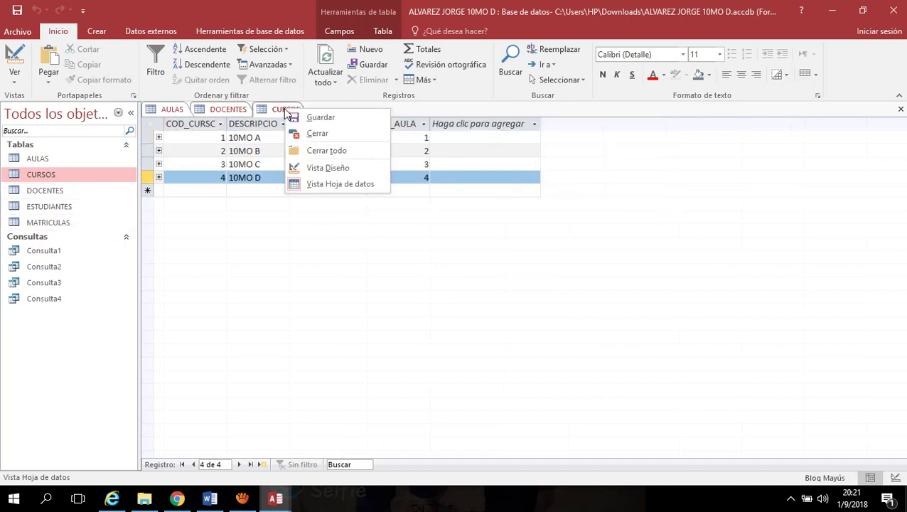
# Cancel an attempt to close all tables and save the CURSOS table
pyautogui.click(320, 154)
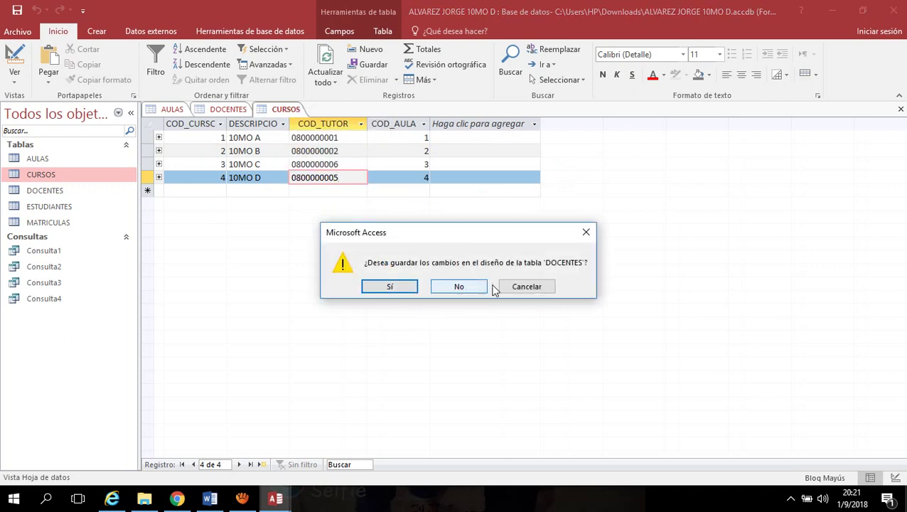
pyautogui.click(528, 288)
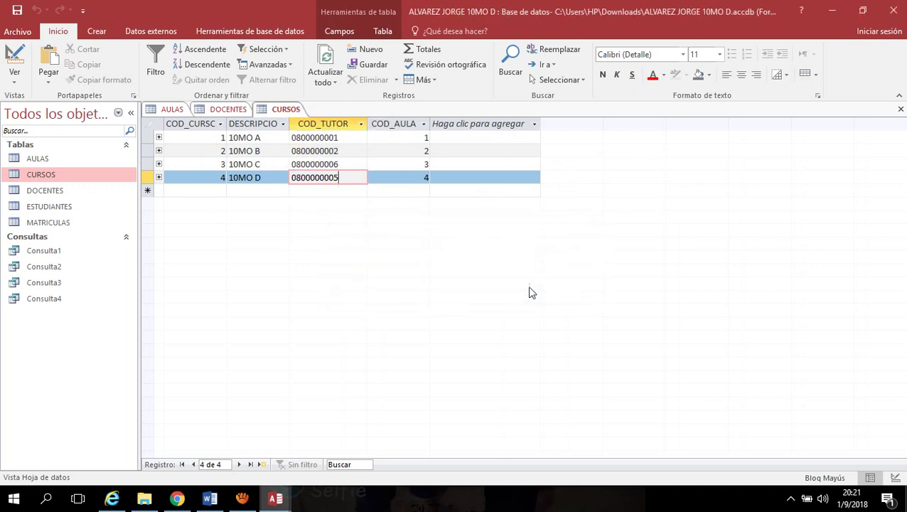
pyautogui.rightClick(285, 111)
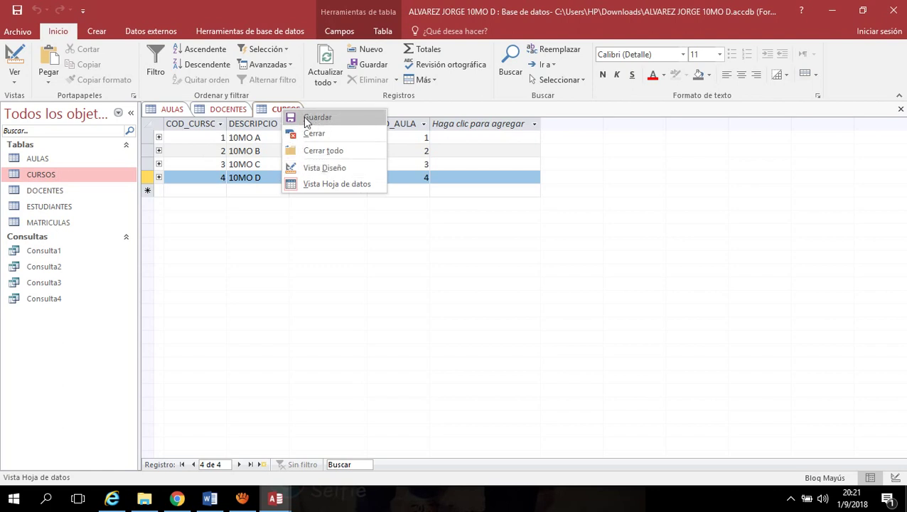
pyautogui.rightClick(271, 113)
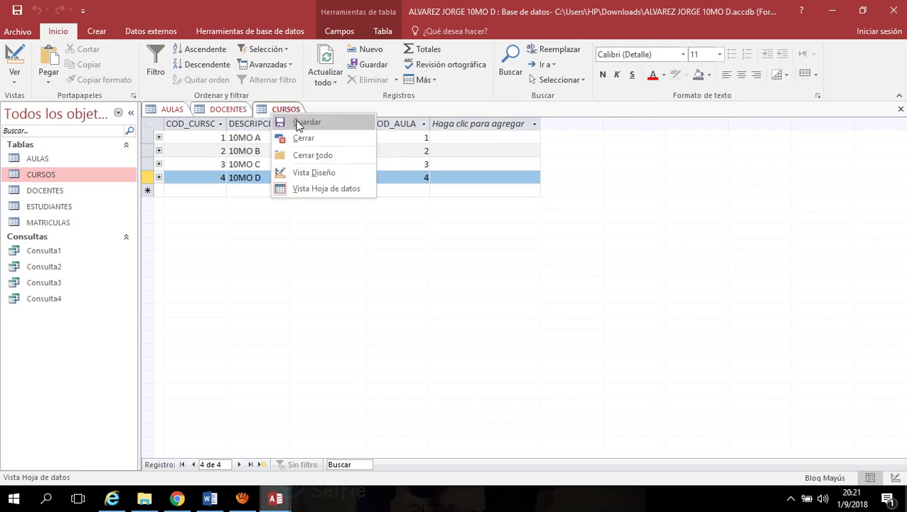
pyautogui.click(310, 123)
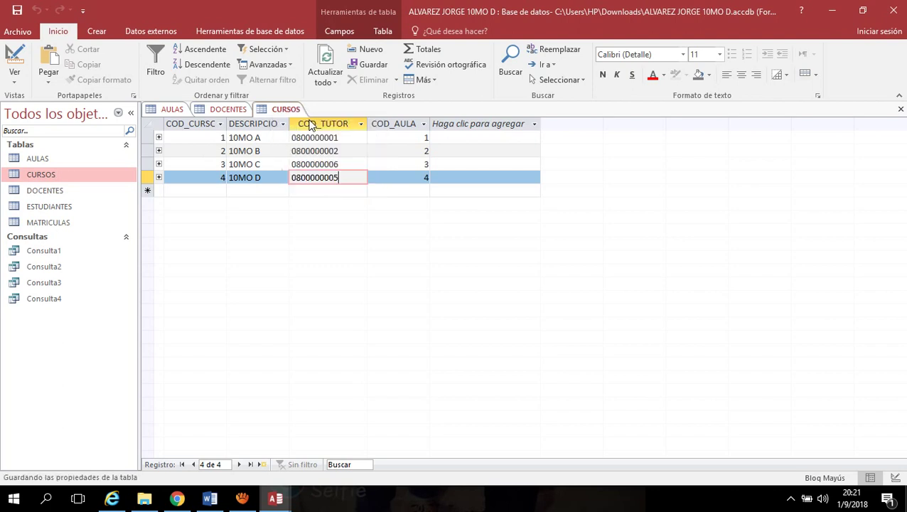
# Save the DOCENTES and AULAS tables, then close all open tables
pyautogui.rightClick(222, 110)
pyautogui.click(248, 119)
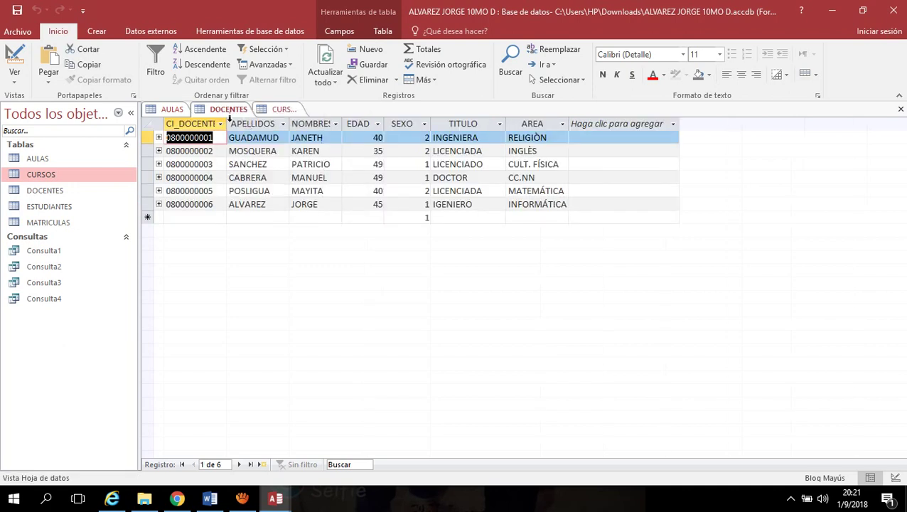
pyautogui.rightClick(172, 111)
pyautogui.click(204, 123)
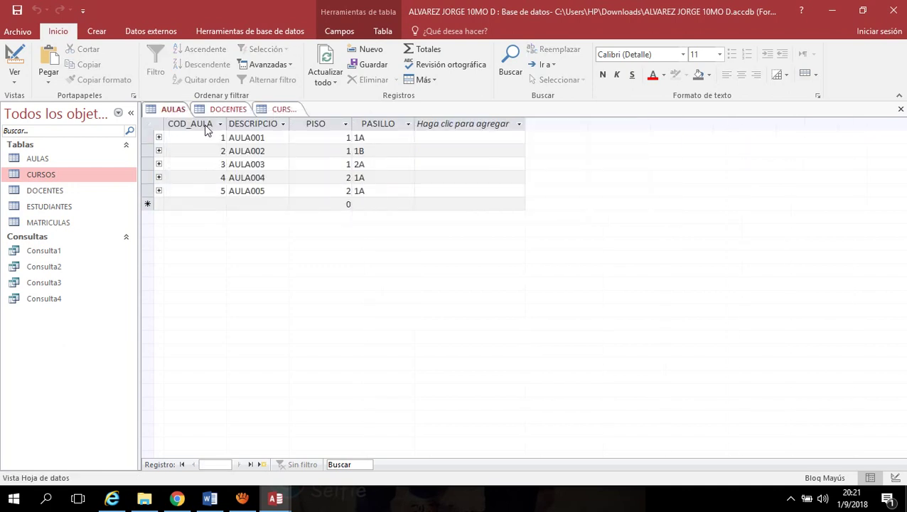
pyautogui.rightClick(279, 110)
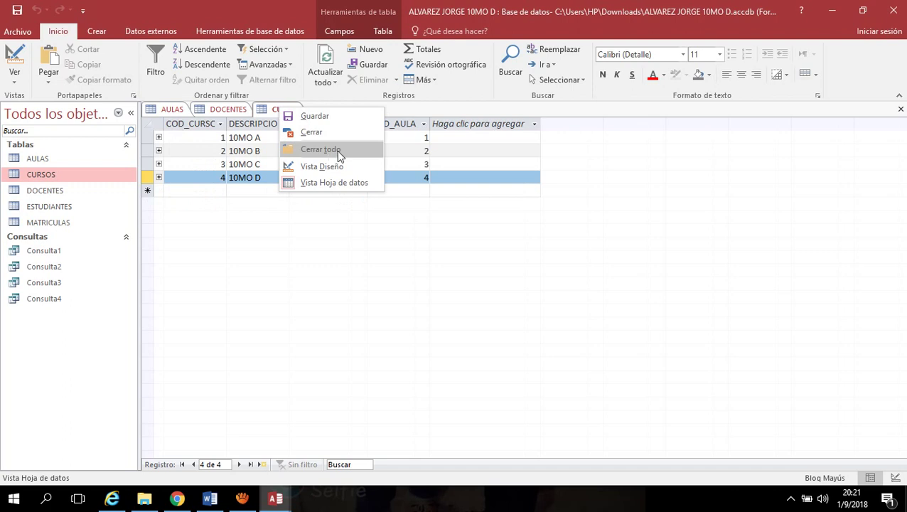
pyautogui.click(335, 151)
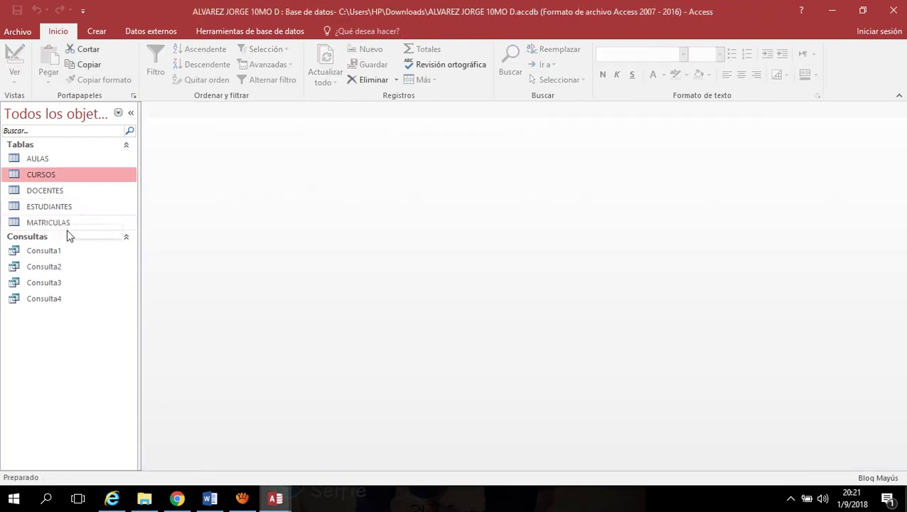
# Open MATRICULAS, check enrollment 0001-2017, then bring the 10MO C database forward
pyautogui.click(69, 226)
pyautogui.doubleClick(70, 224)
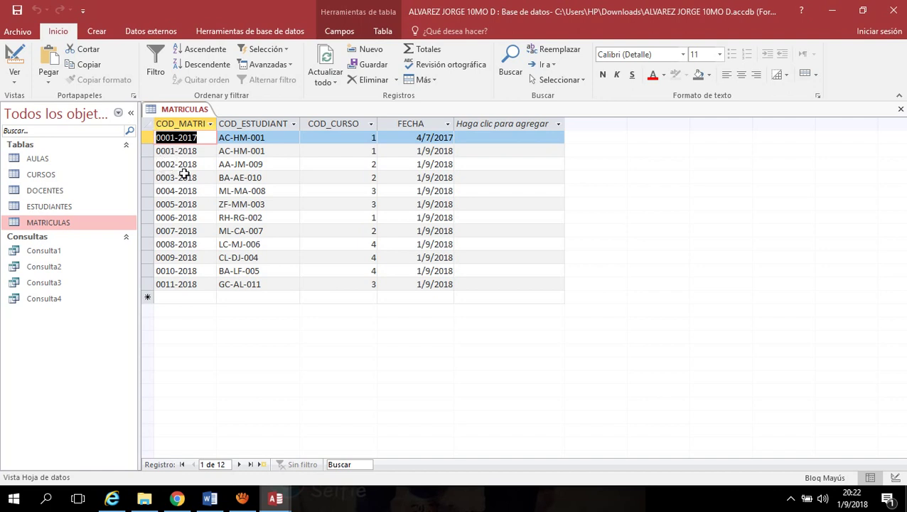
pyautogui.click(206, 139)
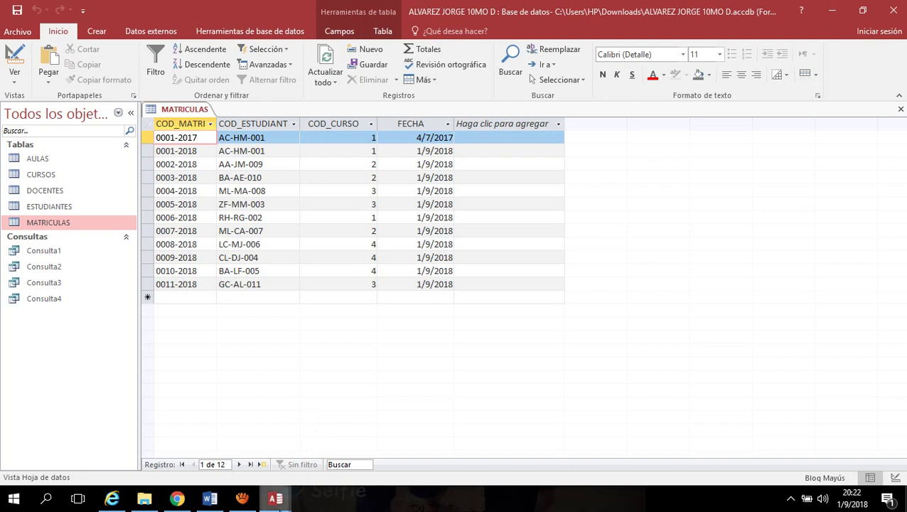
pyautogui.moveTo(277, 500)
pyautogui.click(203, 434)
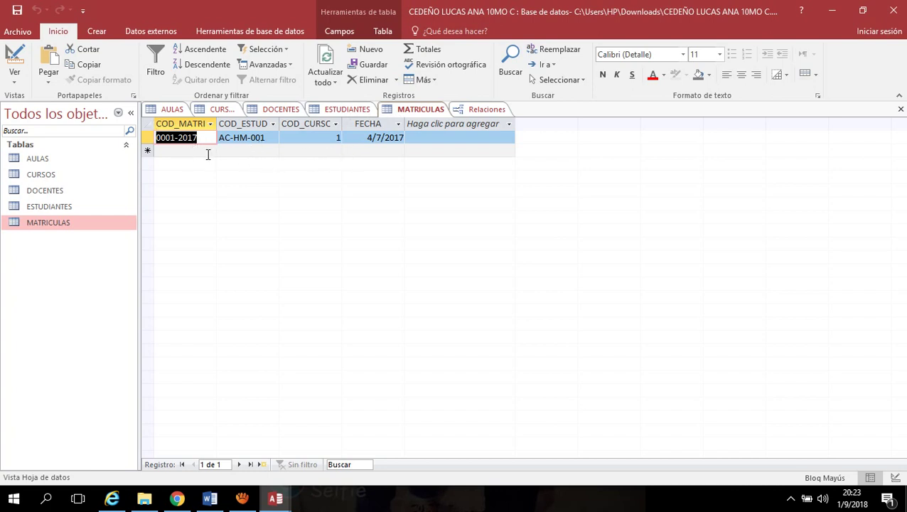
# Browse the 10MO C MATRICULAS and ESTUDIANTES tables, selecting student code AC-HM-001
pyautogui.click(248, 152)
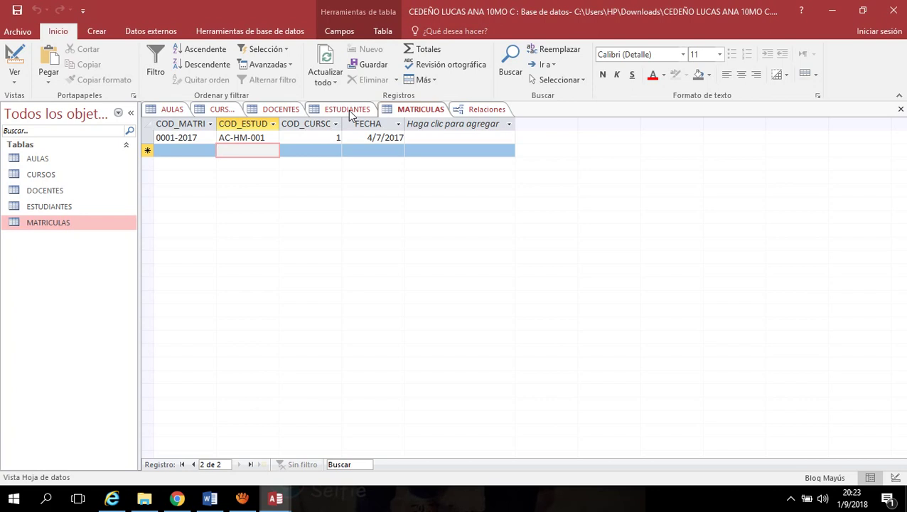
pyautogui.click(357, 113)
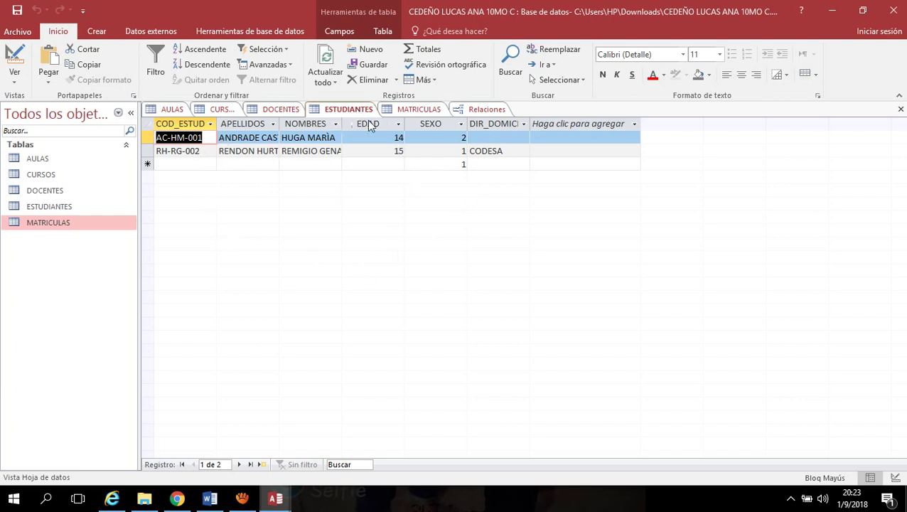
pyautogui.click(420, 108)
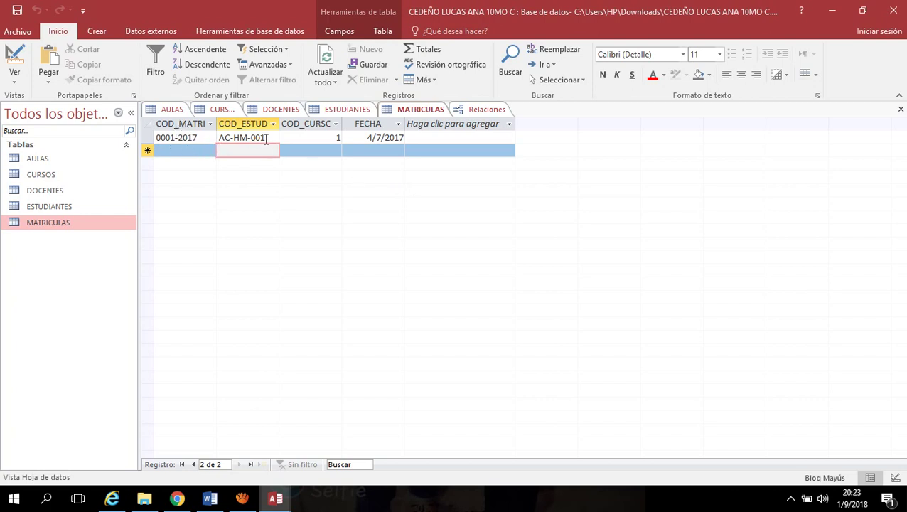
pyautogui.moveTo(266, 138); pyautogui.dragTo(179, 145)
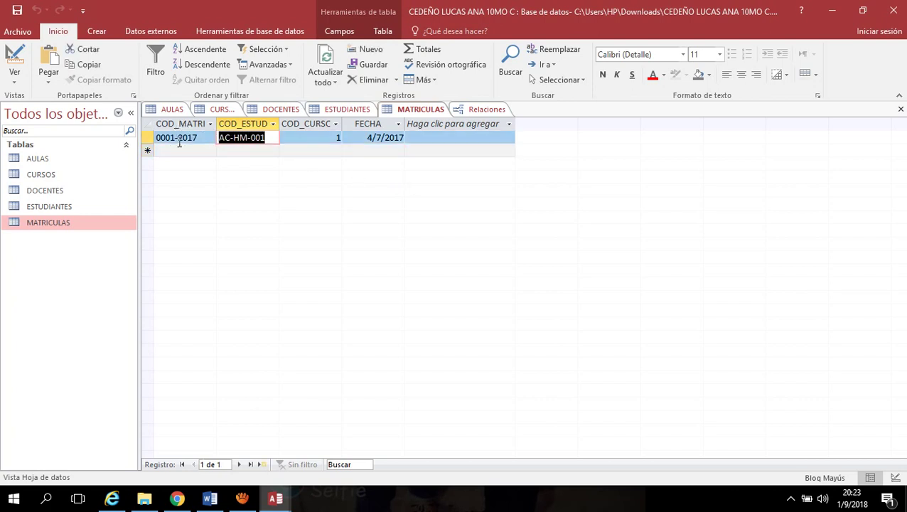
pyautogui.click(256, 150)
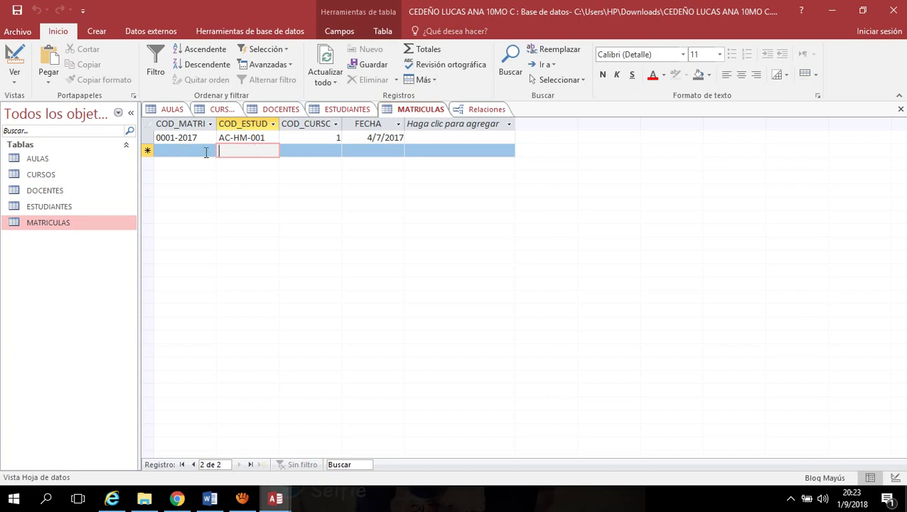
pyautogui.click(346, 110)
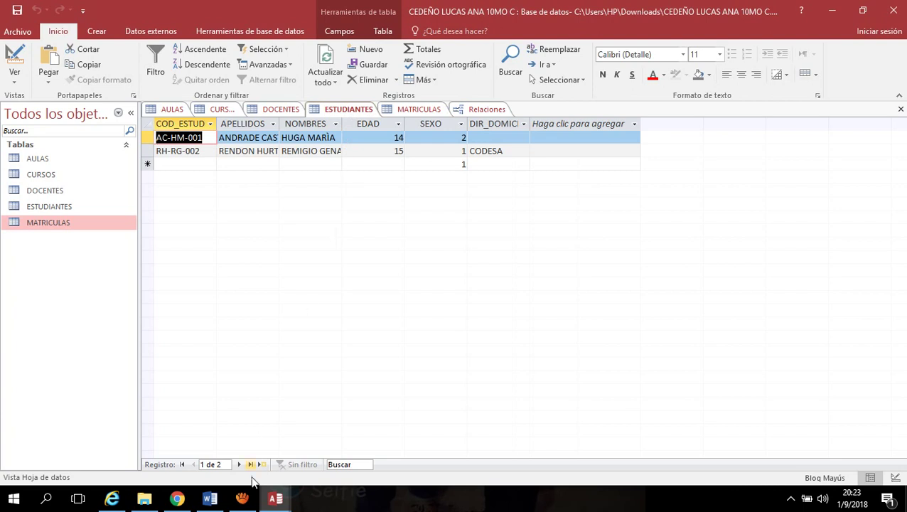
# Minimize the 10MO C window and open the 10MO D ESTUDIANTES table
pyautogui.moveTo(283, 506)
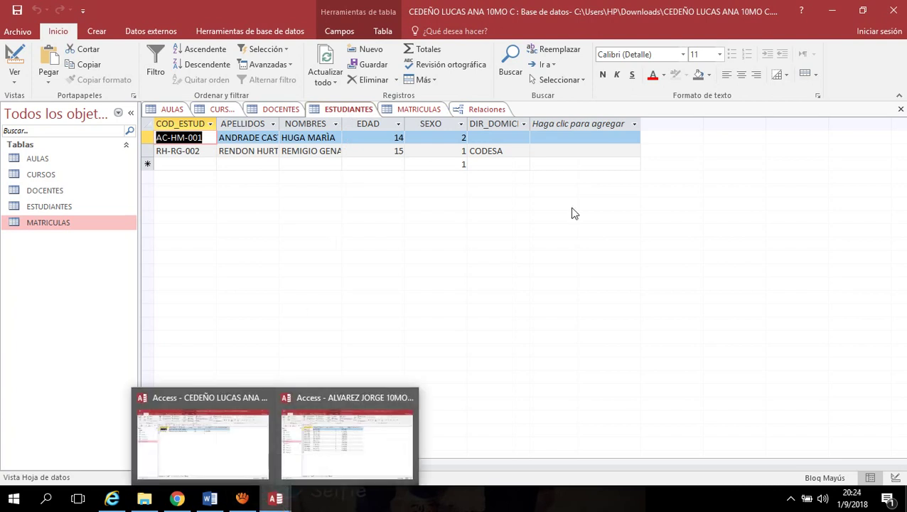
pyautogui.click(832, 11)
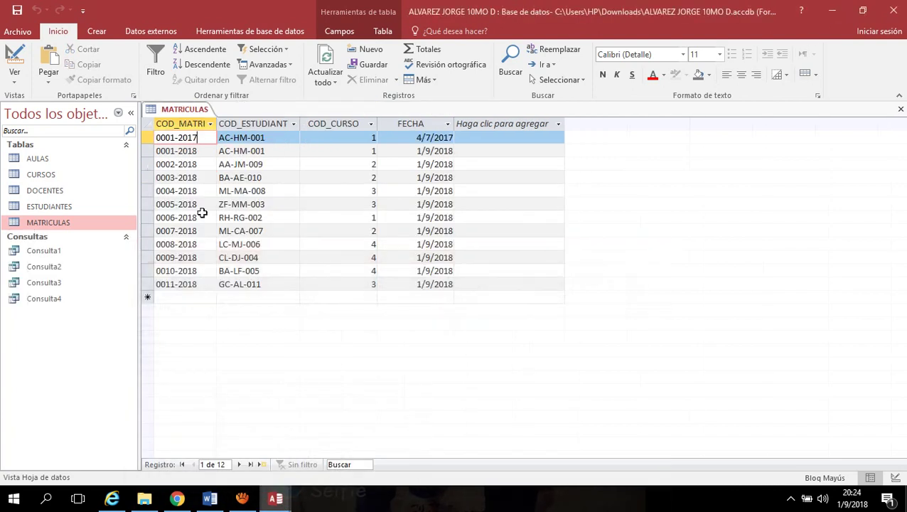
pyautogui.click(50, 206)
pyautogui.doubleClick(49, 206)
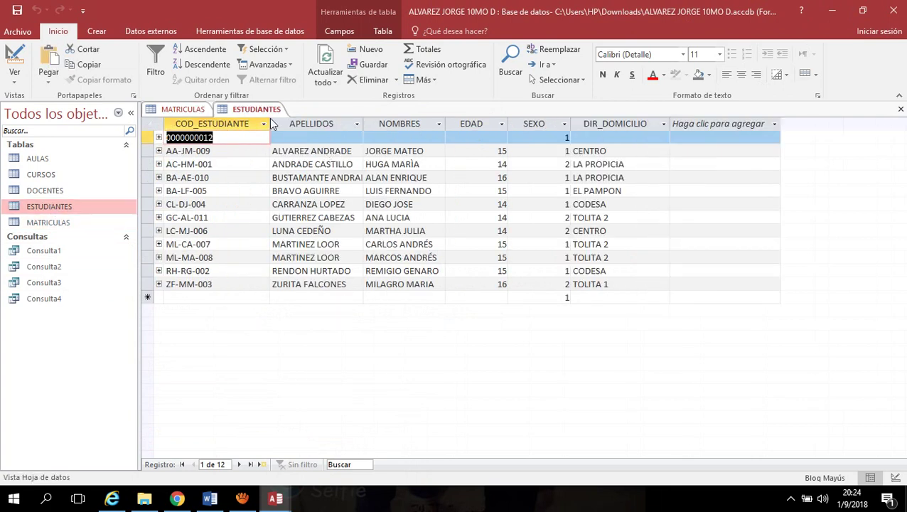
# Resize the COD_ESTUDIANTE, APELLIDOS, NOMBRES, EDAD and SEXO columns to fit the records
pyautogui.moveTo(271, 122); pyautogui.dragTo(246, 123)
pyautogui.moveTo(340, 122); pyautogui.dragTo(348, 124)
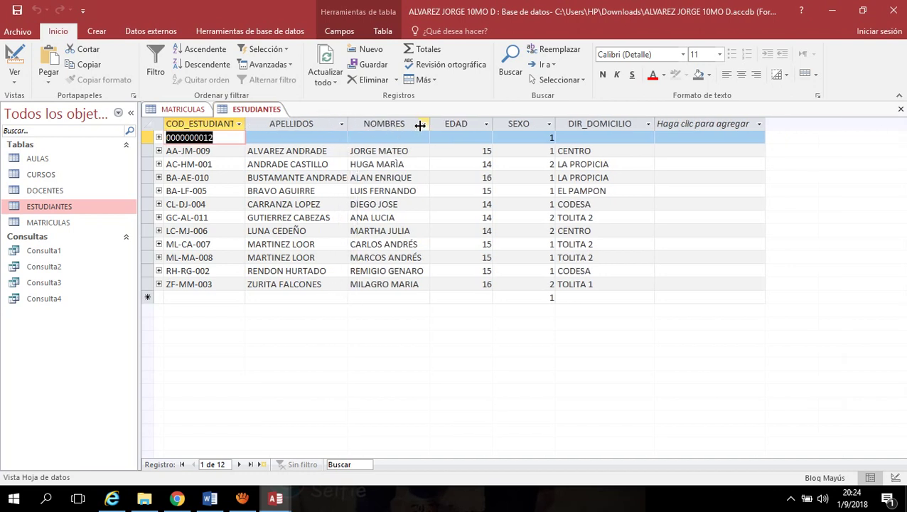
pyautogui.moveTo(431, 124); pyautogui.dragTo(430, 123)
pyautogui.moveTo(435, 124); pyautogui.dragTo(434, 124)
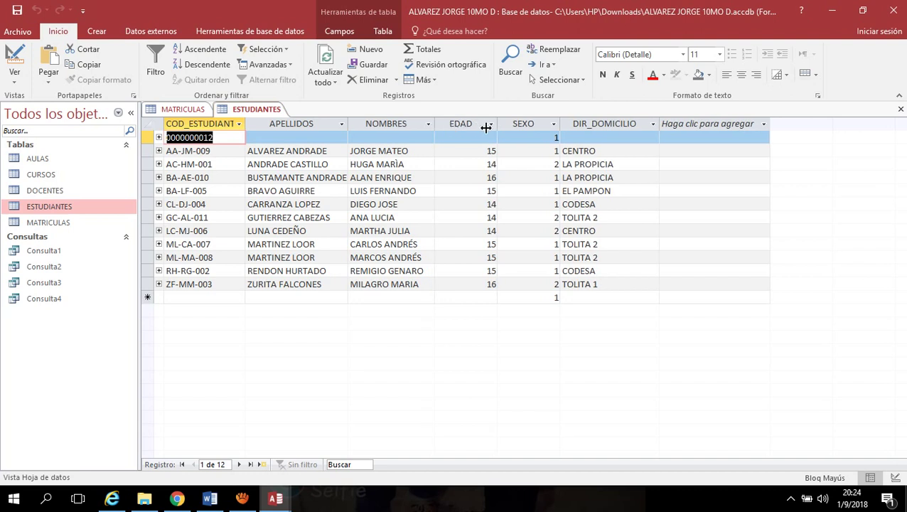
pyautogui.moveTo(495, 124); pyautogui.dragTo(506, 124)
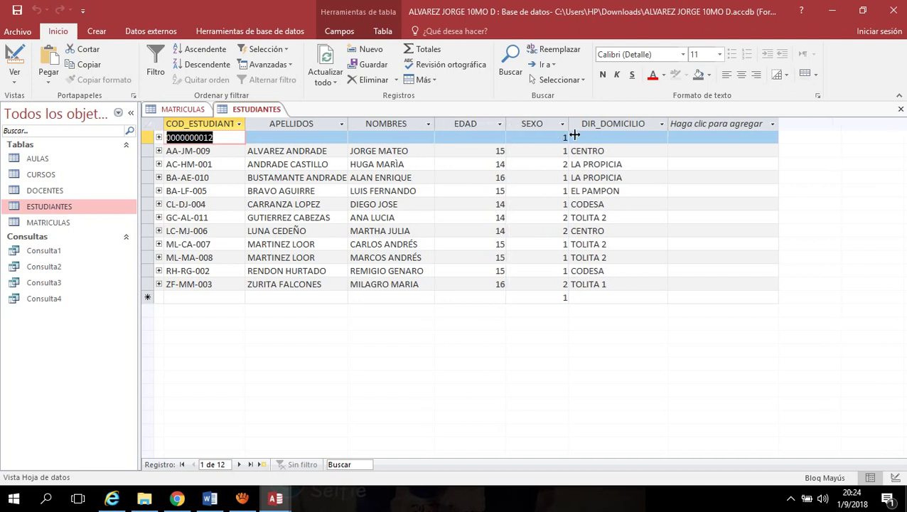
pyautogui.moveTo(567, 124); pyautogui.dragTo(574, 123)
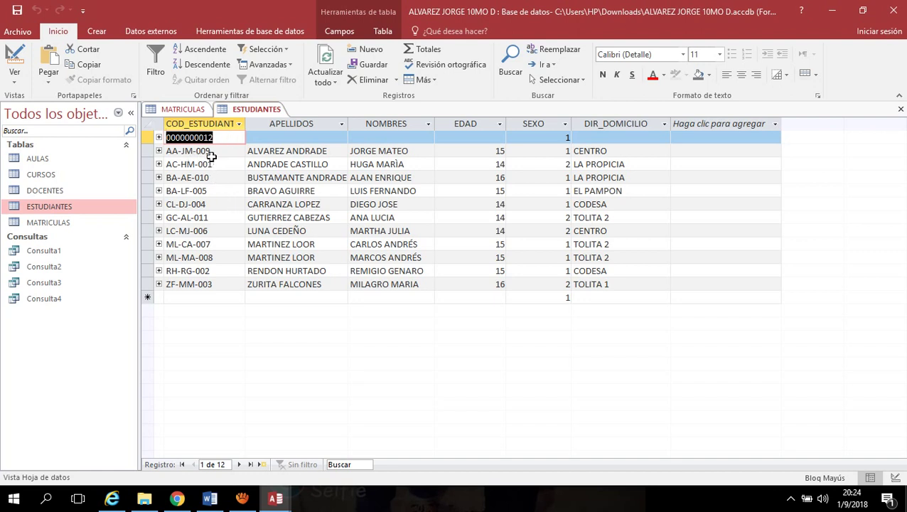
pyautogui.moveTo(211, 151); pyautogui.dragTo(176, 155)
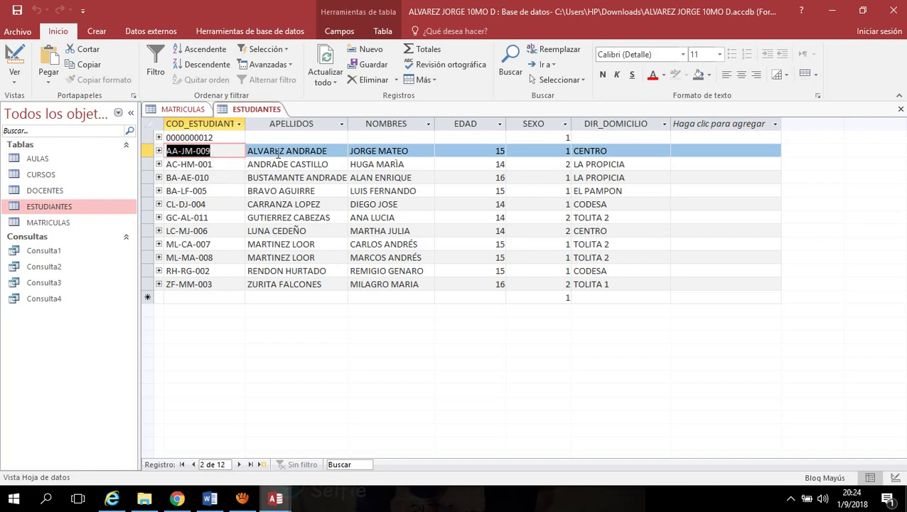
pyautogui.click(230, 152)
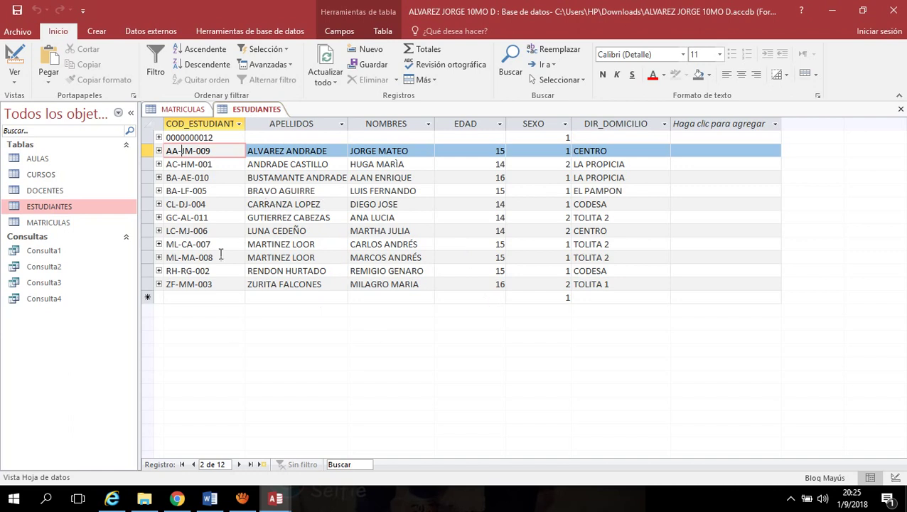
pyautogui.click(222, 137)
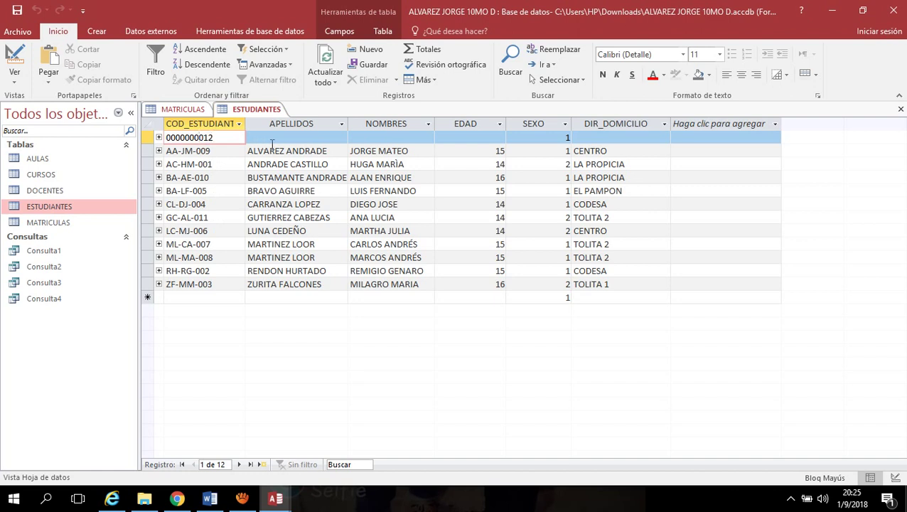
pyautogui.click(483, 137)
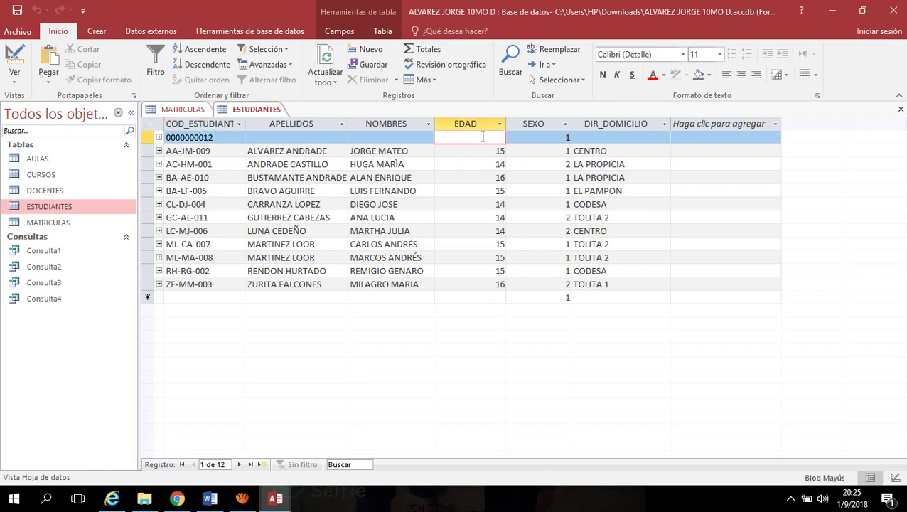
pyautogui.click(393, 139)
pyautogui.click(306, 139)
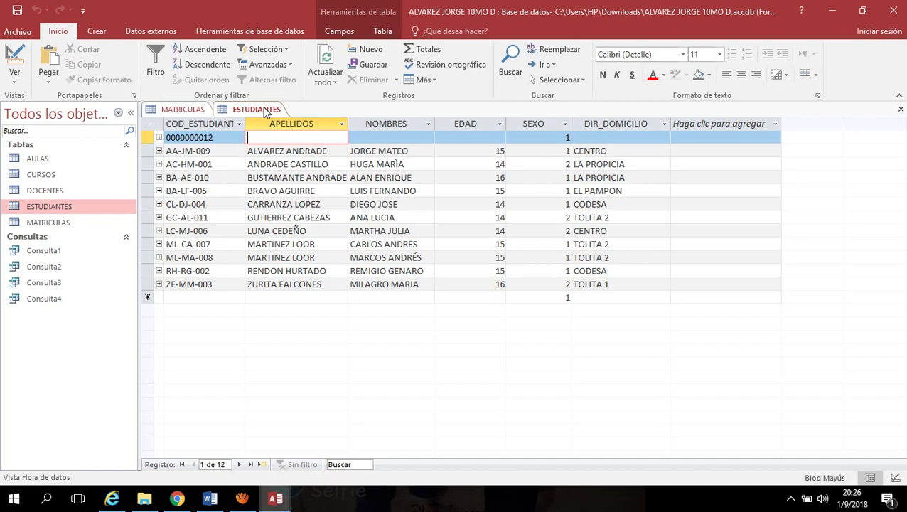
# Save the ESTUDIANTES table and return to MATRICULAS
pyautogui.rightClick(266, 113)
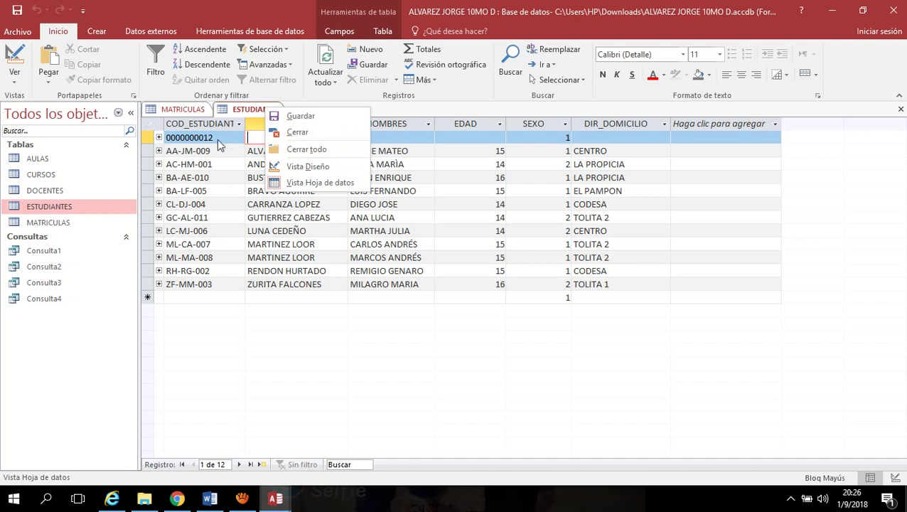
pyautogui.click(302, 115)
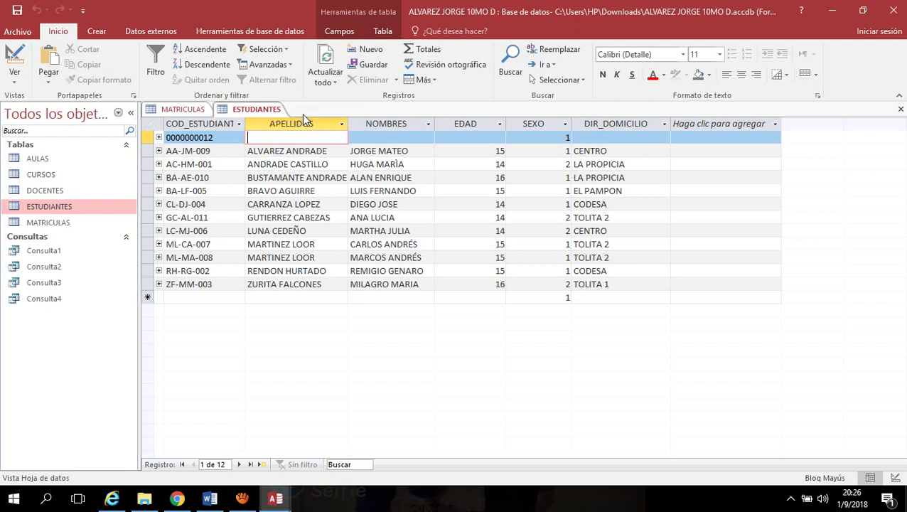
pyautogui.click(182, 109)
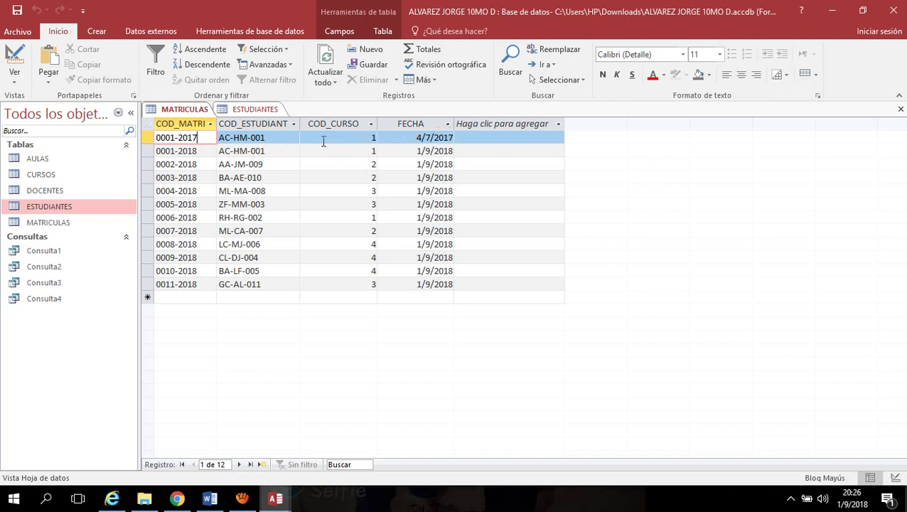
# Inspect MATRICULAS enrollment codes and student codes from AC-HM-001 through GC-AL-011
pyautogui.moveTo(175, 138); pyautogui.dragTo(201, 138)
pyautogui.click(206, 142)
pyautogui.moveTo(266, 151); pyautogui.dragTo(248, 150)
pyautogui.moveTo(265, 218); pyautogui.dragTo(240, 217)
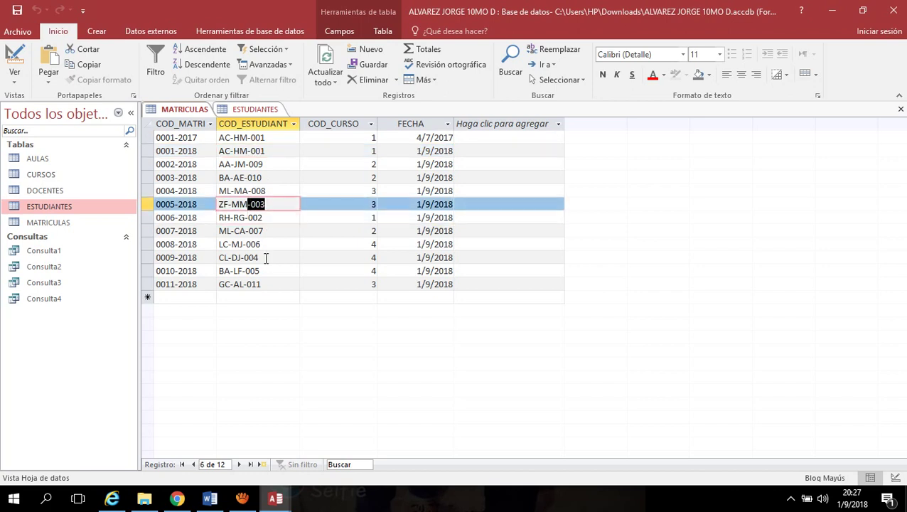
pyautogui.moveTo(265, 257); pyautogui.dragTo(243, 257)
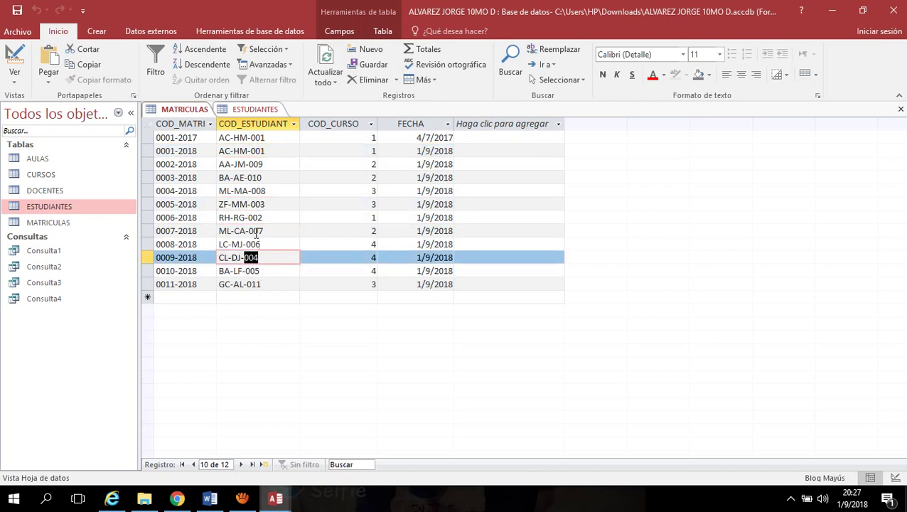
pyautogui.click(265, 286)
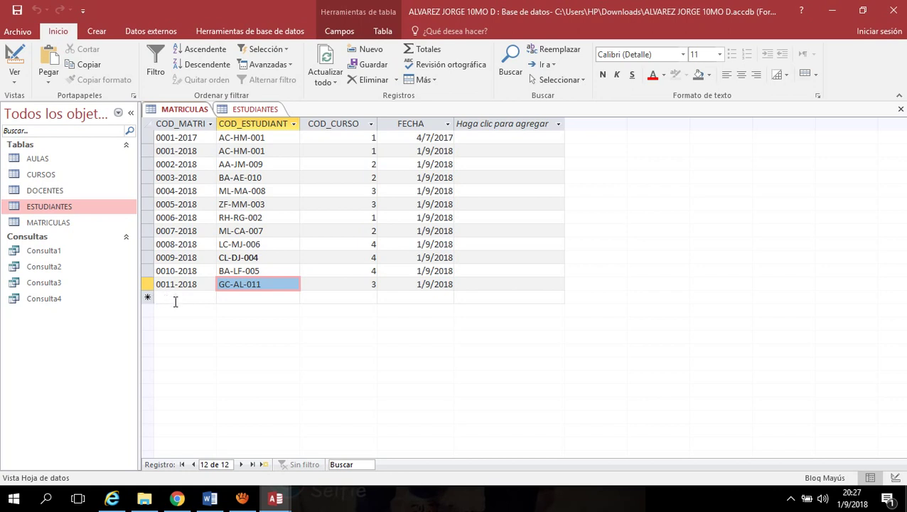
pyautogui.click(255, 299)
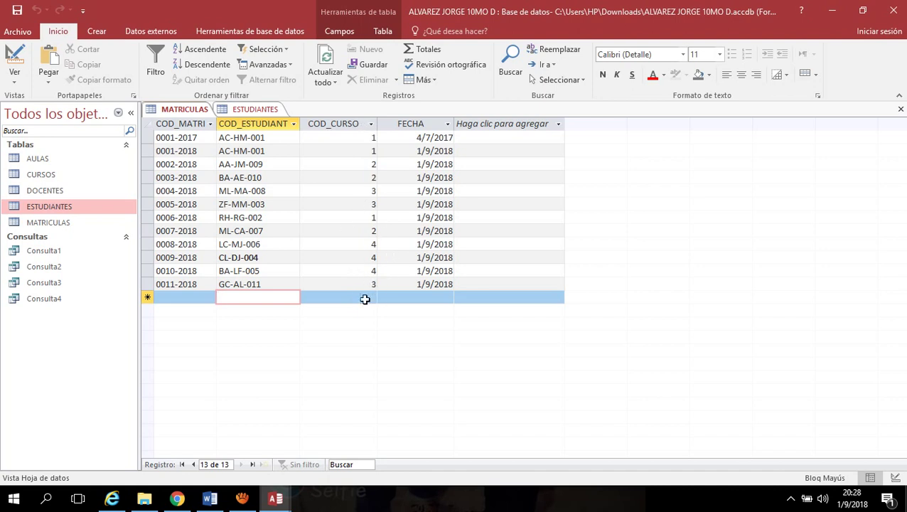
pyautogui.click(435, 150)
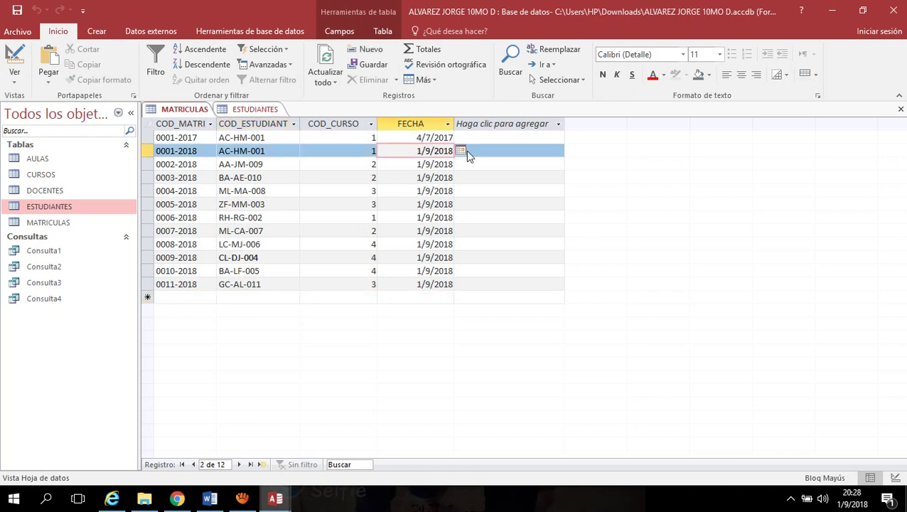
pyautogui.click(460, 150)
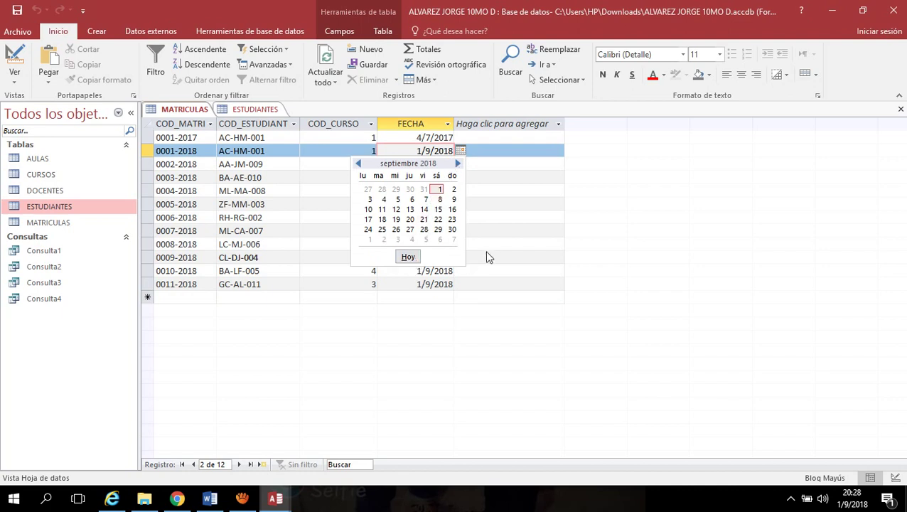
pyautogui.click(615, 320)
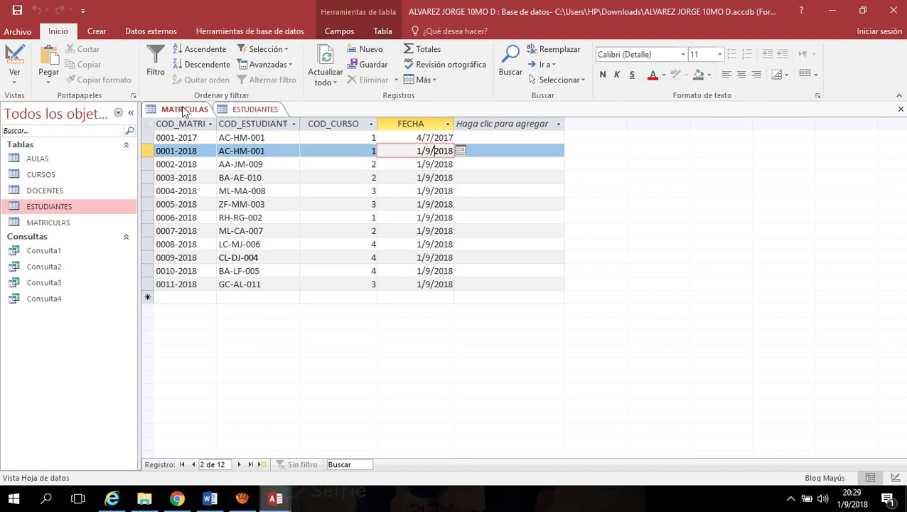
# Save the ESTUDIANTES and MATRICULAS tables, then close all open tables with Cerrar todo
pyautogui.rightClick(253, 110)
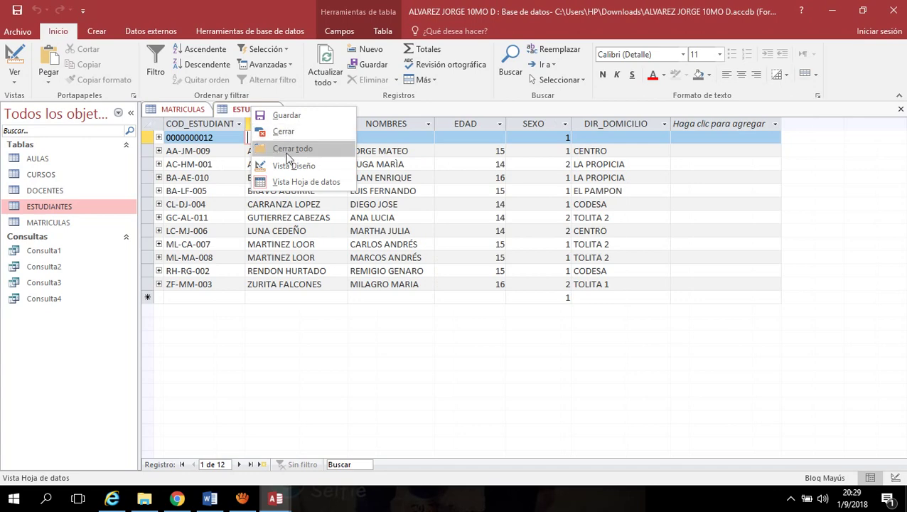
pyautogui.click(288, 117)
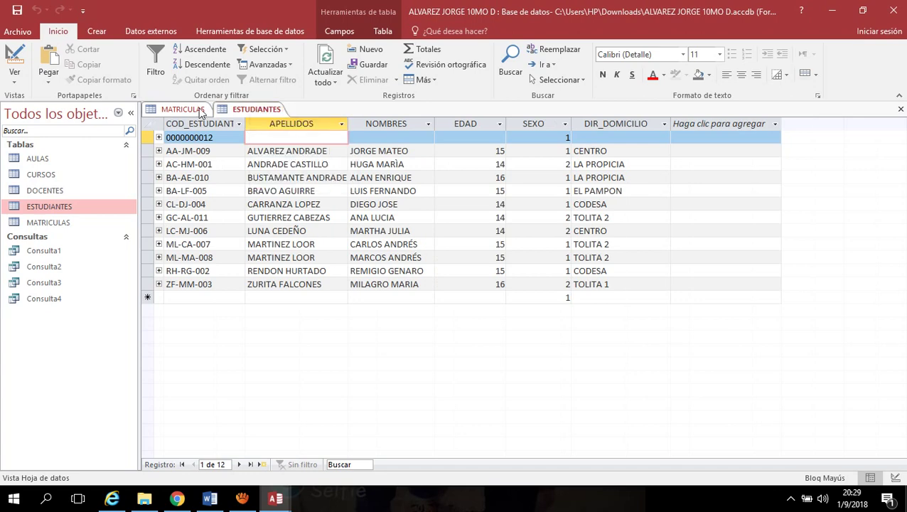
pyautogui.rightClick(202, 110)
pyautogui.click(235, 116)
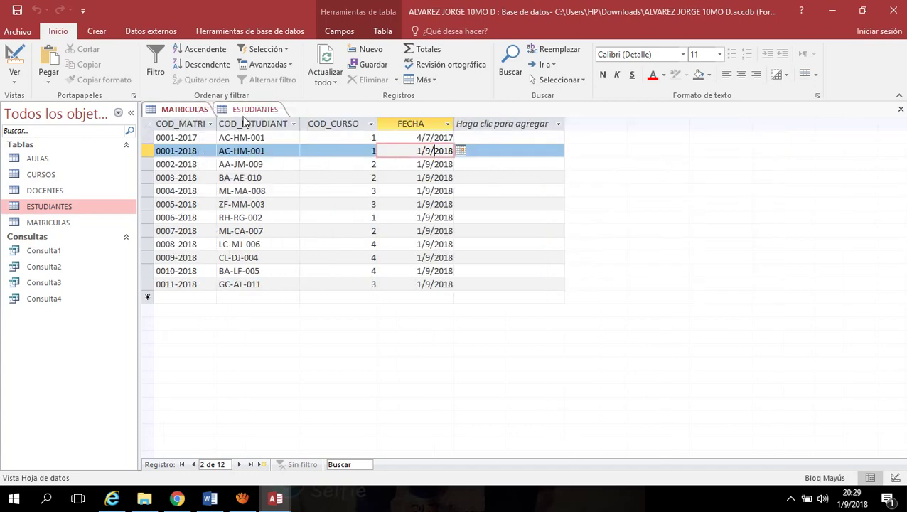
pyautogui.rightClick(252, 111)
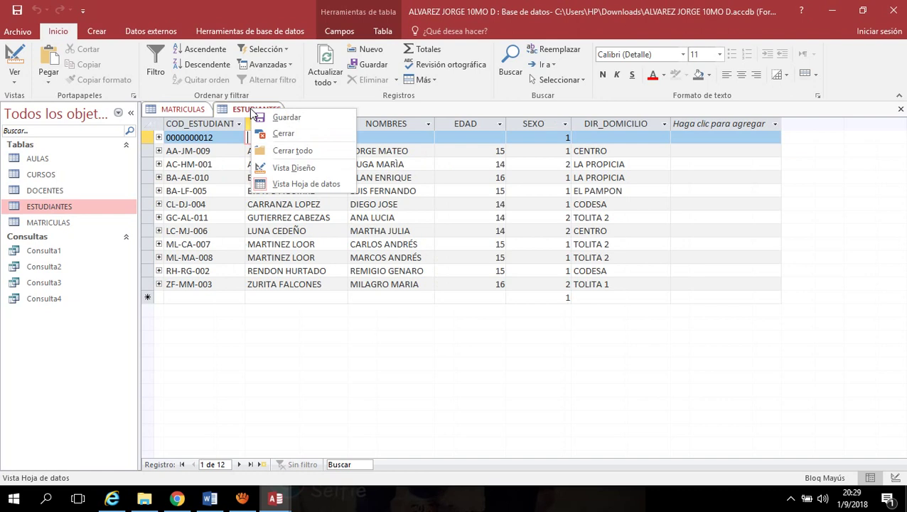
pyautogui.click(290, 151)
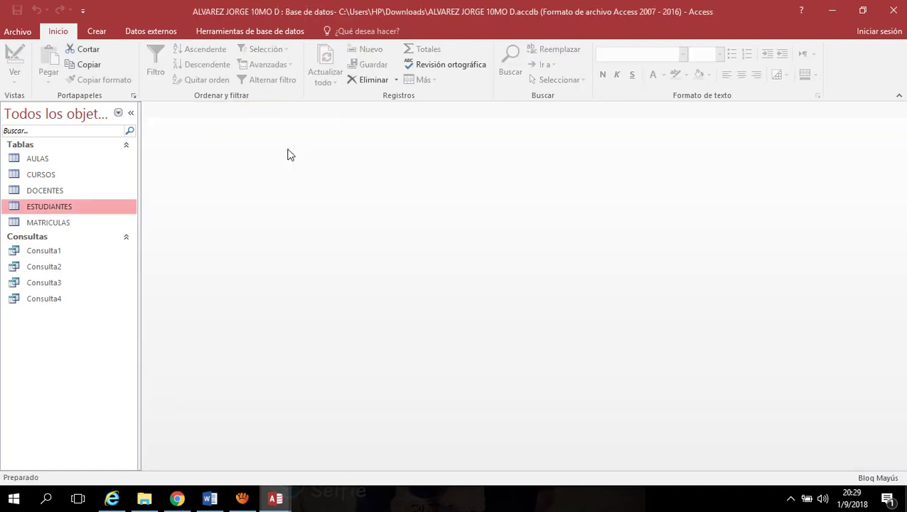
pyautogui.click(208, 32)
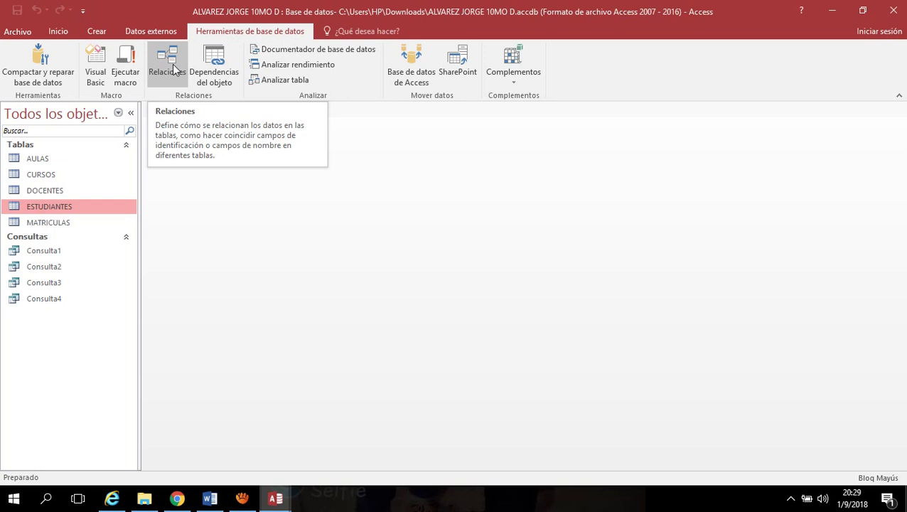
# Open Relaciones, nudge AULAS slightly left, point out the linked COD_ESTUDIANTE fields, and save
pyautogui.click(170, 68)
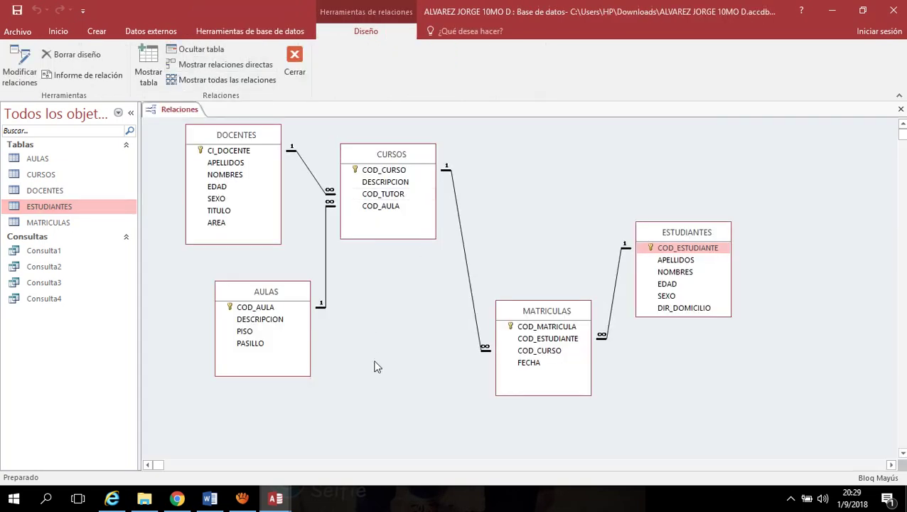
pyautogui.moveTo(293, 293)
pyautogui.mouseDown()
pyautogui.moveTo(280, 297)
pyautogui.moveTo(289, 310)
pyautogui.mouseUp()
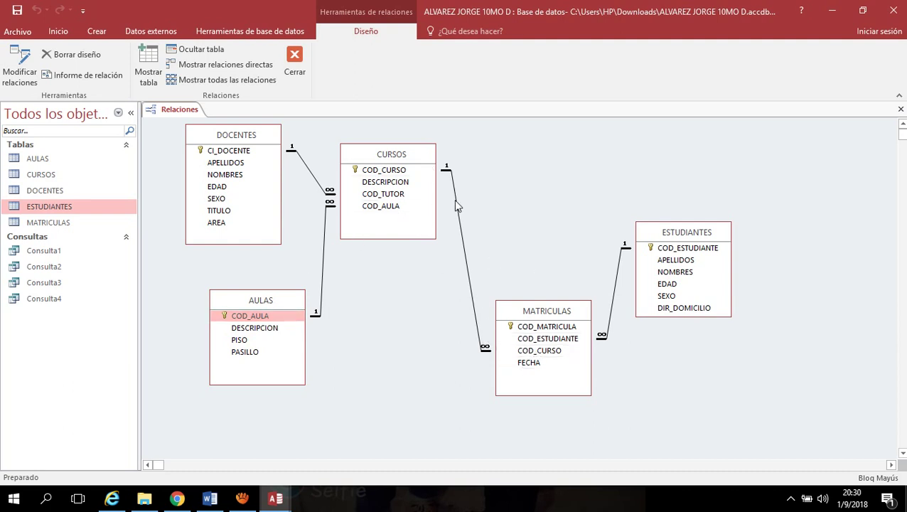
pyautogui.click(581, 340)
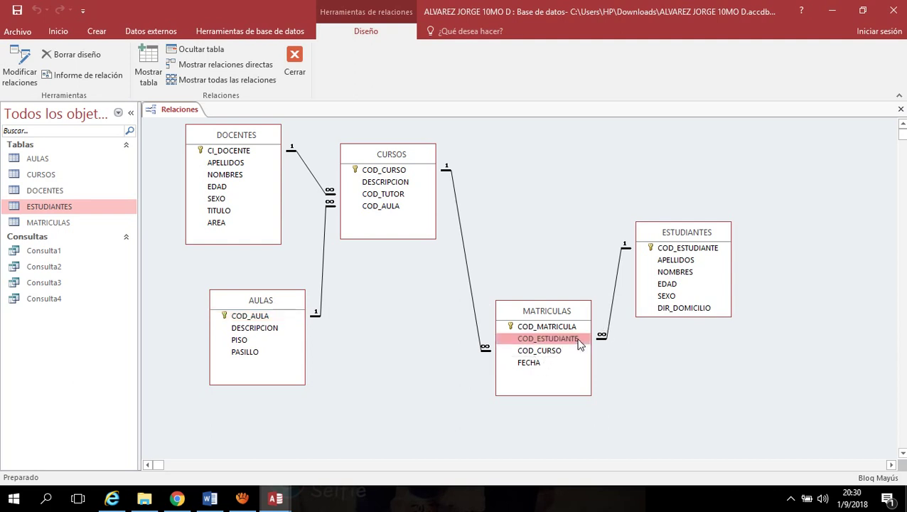
pyautogui.click(670, 251)
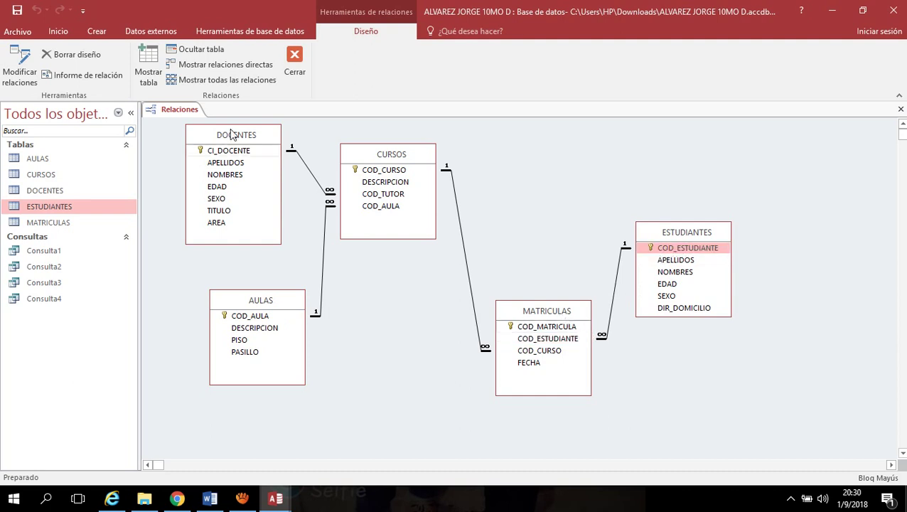
pyautogui.rightClick(165, 112)
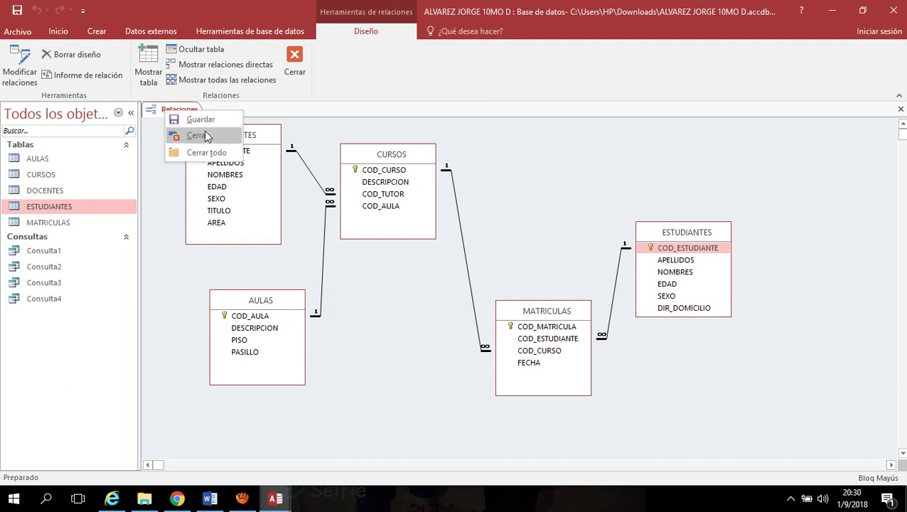
pyautogui.click(201, 120)
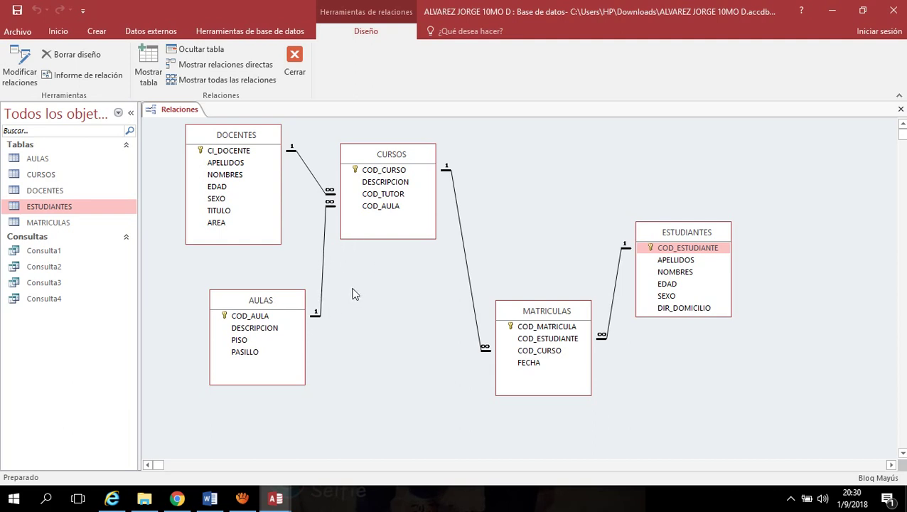
# Confirm the AULAS–CURSOS relationship as one-to-many with referential integrity, then save the diagram
pyautogui.rightClick(323, 264)
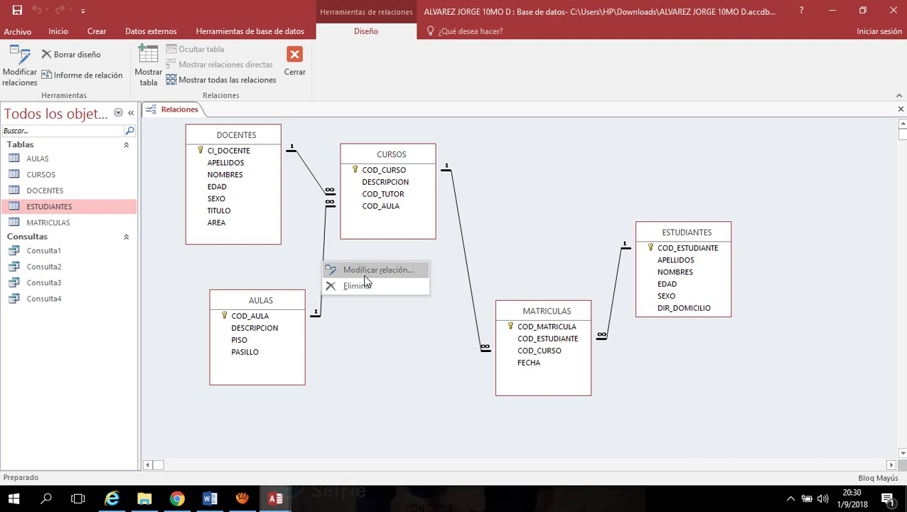
pyautogui.click(402, 269)
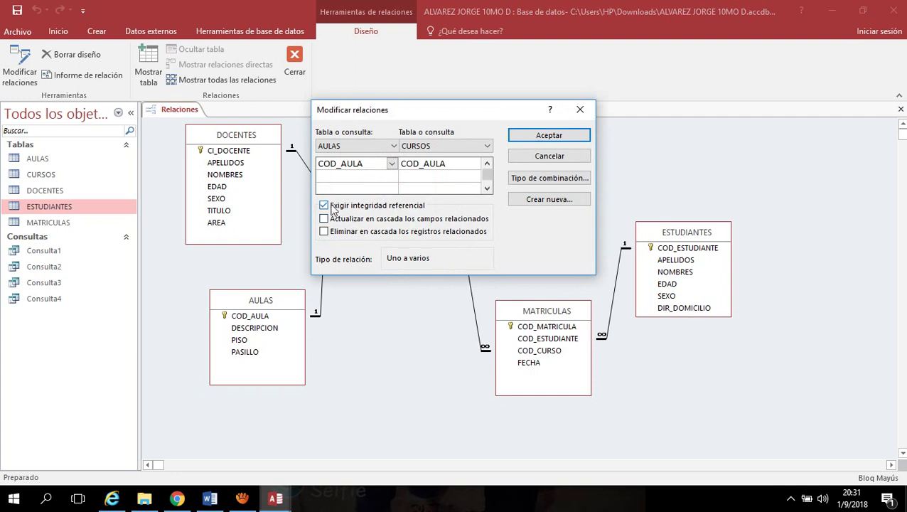
pyautogui.click(549, 135)
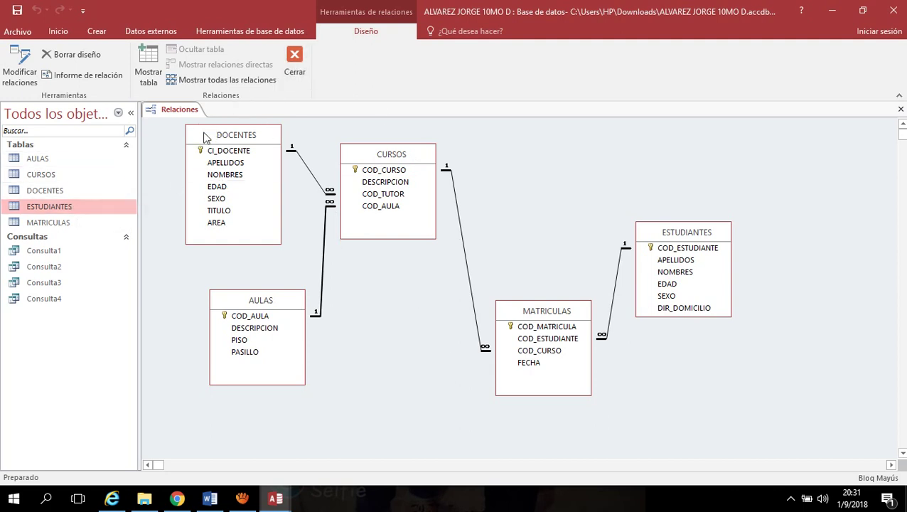
pyautogui.rightClick(179, 112)
pyautogui.click(206, 122)
# Close the relationships diagram and start a blank design-view query, Consulta5, with no tables
pyautogui.rightClick(173, 112)
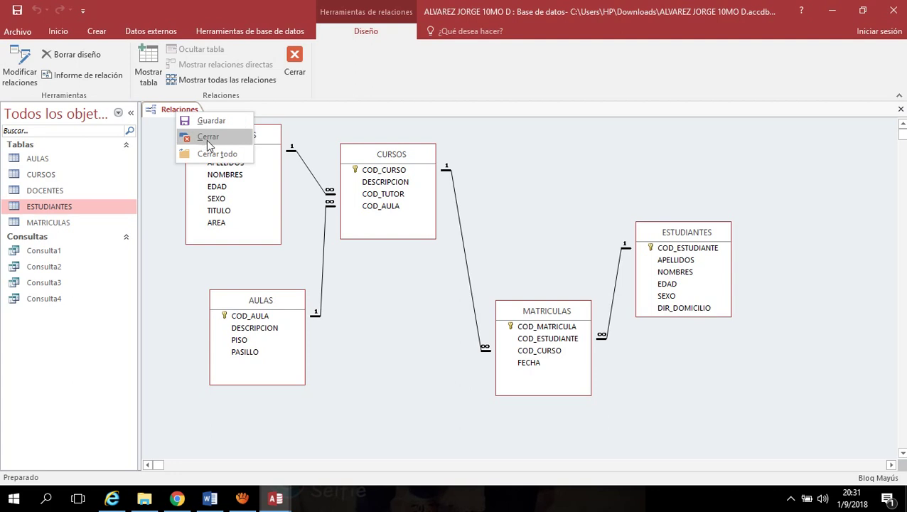
pyautogui.click(206, 138)
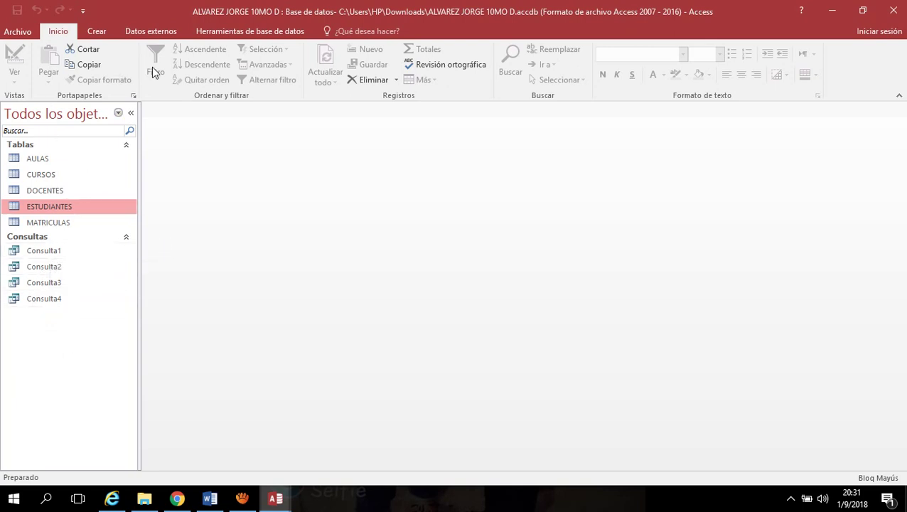
pyautogui.click(102, 33)
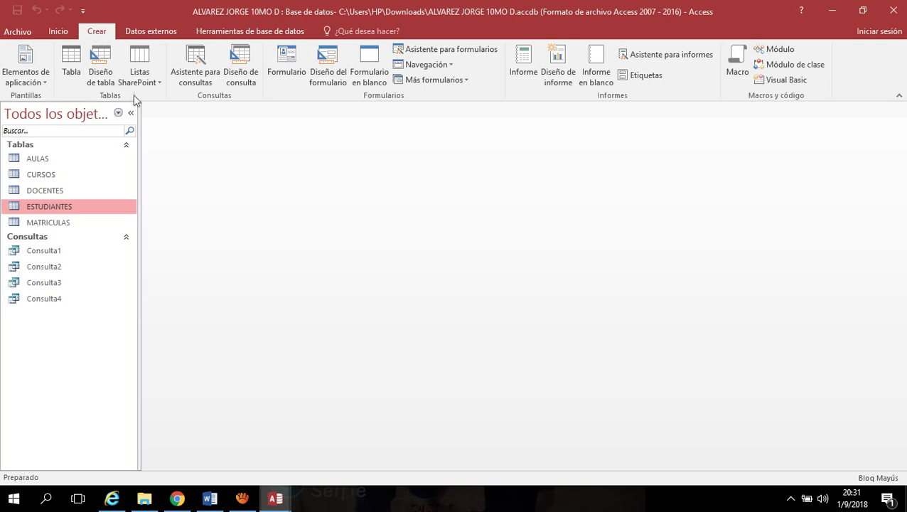
pyautogui.click(249, 63)
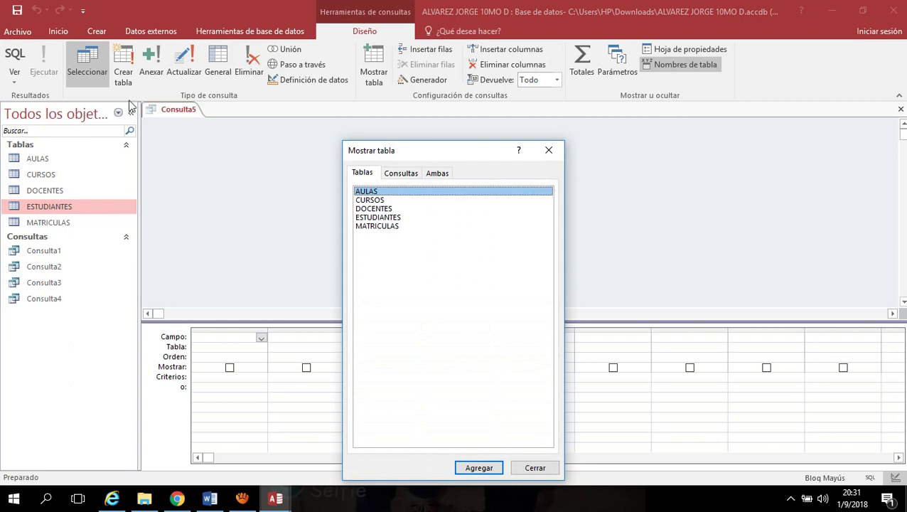
pyautogui.click(549, 151)
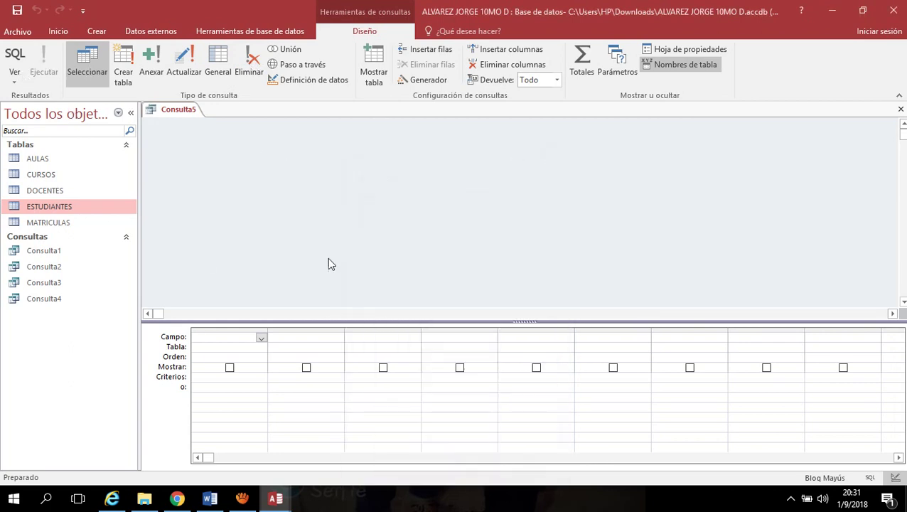
pyautogui.click(14, 84)
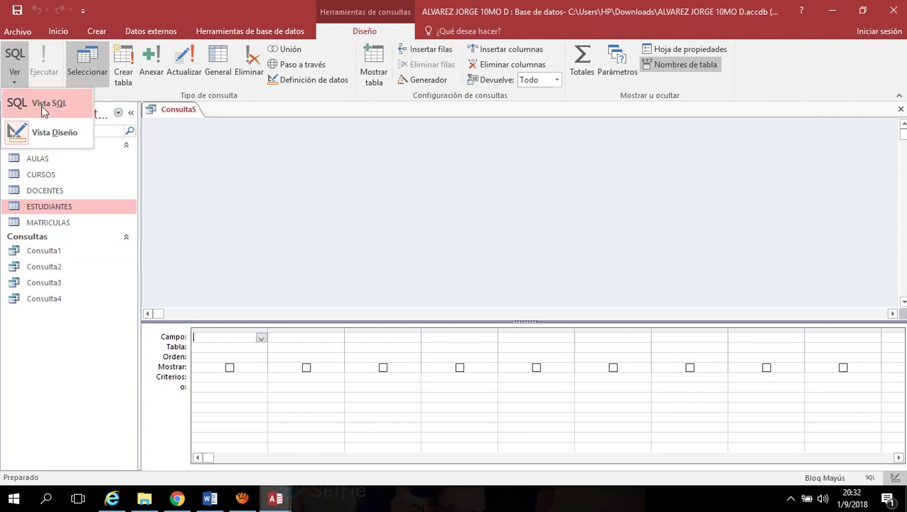
# Switch Consulta5 to SQL view and remove the semicolon after SELECT
pyautogui.click(44, 107)
pyautogui.click(199, 127)
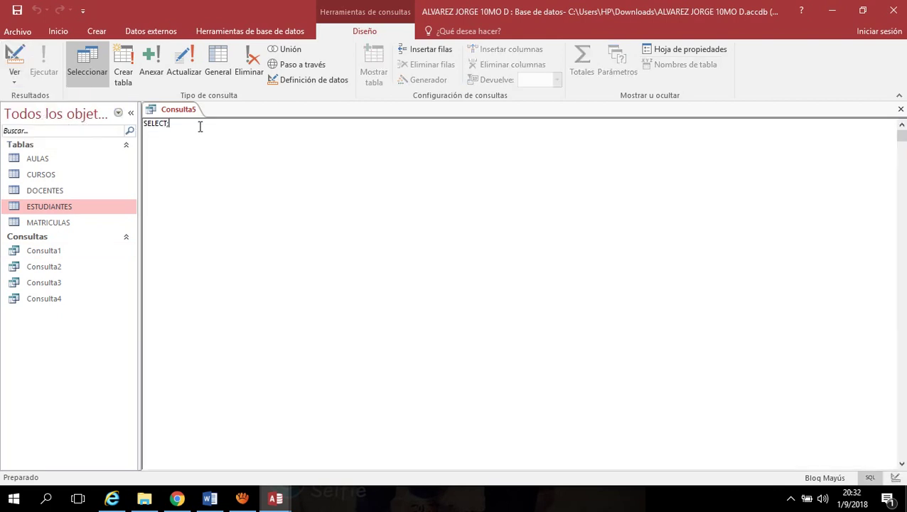
pyautogui.press('BackSpace')
pyautogui.press('Return')
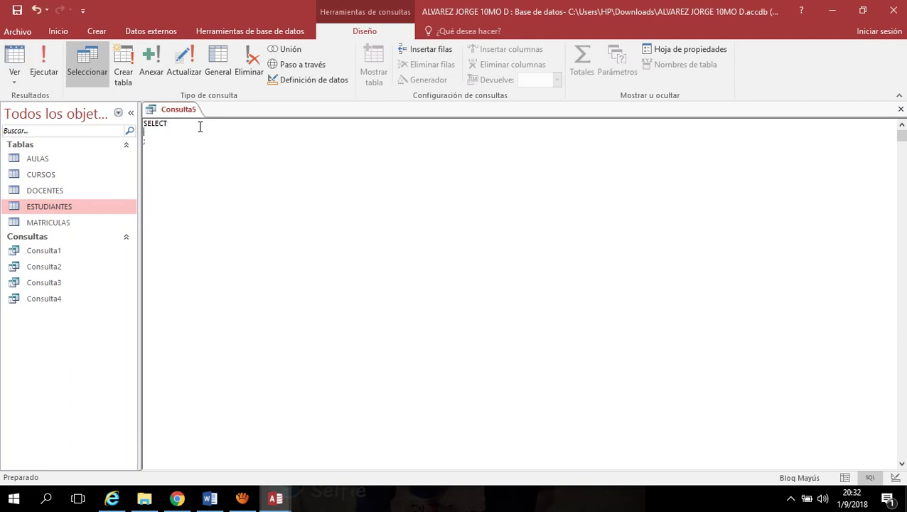
pyautogui.press('Up')
pyautogui.press('Right')
pyautogui.press('Right')
pyautogui.press('Right')
pyautogui.press('Right')
pyautogui.press('Right')
pyautogui.press('Right')
pyautogui.press('Return')
# Add FROM, WHERE and ORDER BY lines below SELECT in the SQL text
pyautogui.write('FROM')
pyautogui.press('Return')
pyautogui.write('ORDER BY')
pyautogui.press('BackSpace')
pyautogui.press('Left')
pyautogui.press('Left')
pyautogui.press('Left')
pyautogui.press('Left')
pyautogui.press('Left')
pyautogui.press('Left')
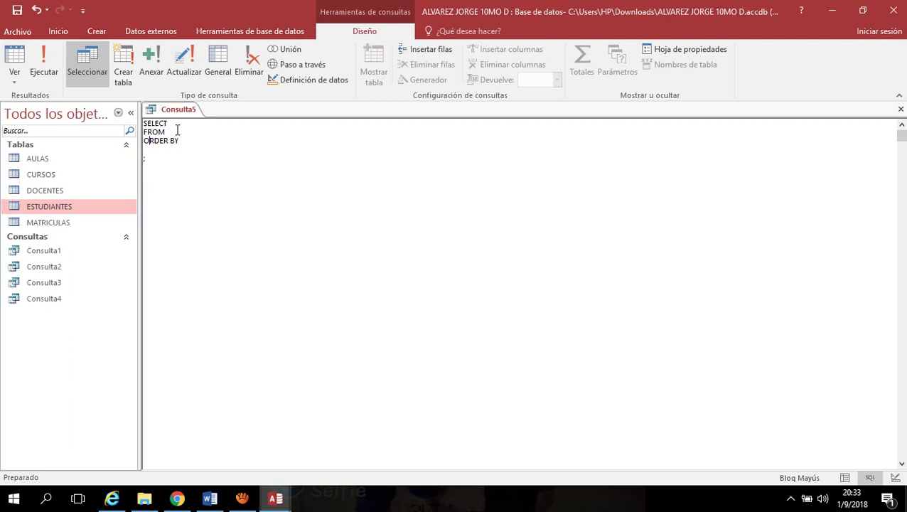
pyautogui.press('Right')
pyautogui.press('Right')
pyautogui.press('Right')
pyautogui.press('Right')
pyautogui.press('Right')
pyautogui.press('Right')
pyautogui.click(178, 130)
pyautogui.press('Return')
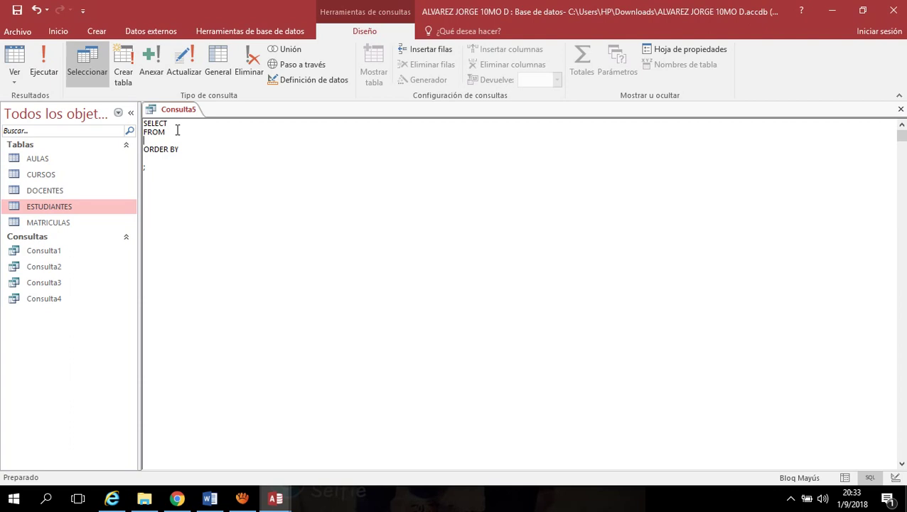
pyautogui.write('WHERE')
# Retype WHERE above ORDER BY, then delete the ORDER BY line from the SQL
pyautogui.moveTo(177, 142); pyautogui.dragTo(142, 141)
pyautogui.press('Delete')
pyautogui.press('Delete')
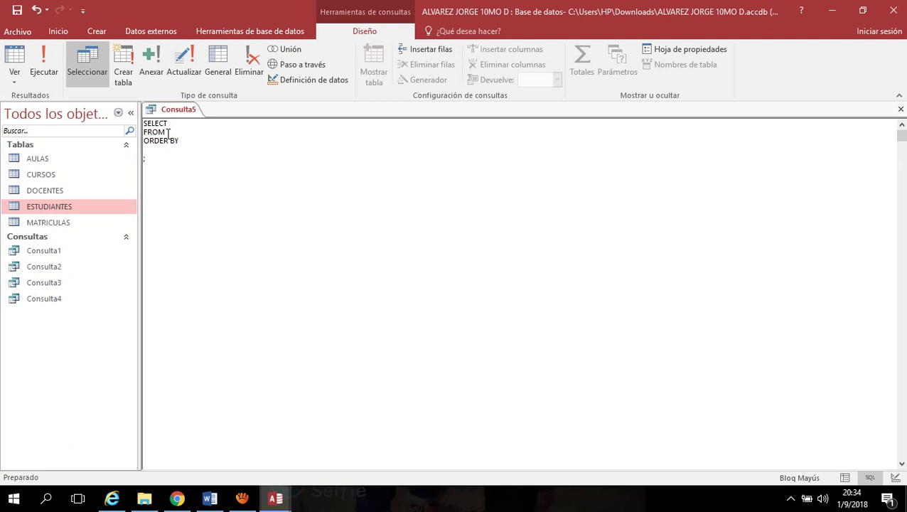
pyautogui.write('GC-AL-011')
pyautogui.press('BackSpace')
pyautogui.press('BackSpace')
pyautogui.press('BackSpace')
pyautogui.press('BackSpace')
pyautogui.press('BackSpace')
pyautogui.press('BackSpace')
pyautogui.press('BackSpace')
pyautogui.press('BackSpace')
pyautogui.press('BackSpace')
pyautogui.write('WHERE')
pyautogui.press('Return')
pyautogui.hotkey('shift', 'End')
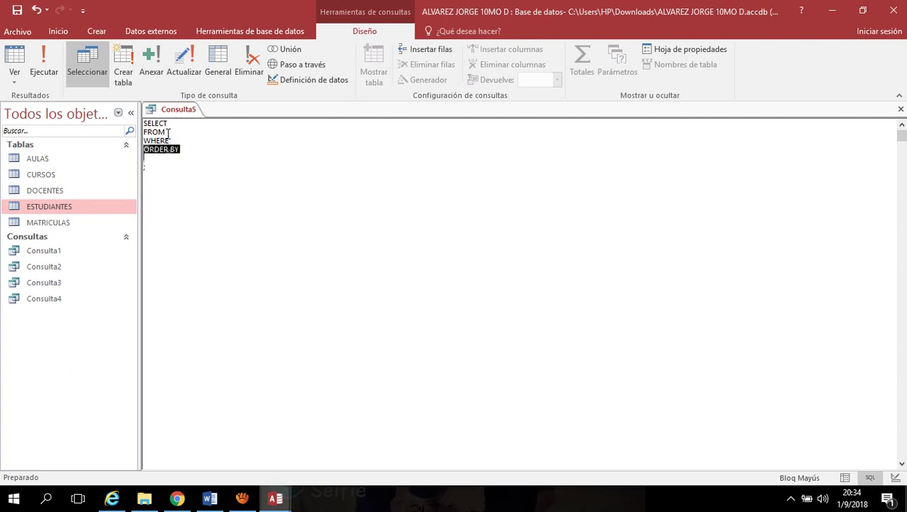
pyautogui.press('BackSpace')
pyautogui.press('BackSpace')
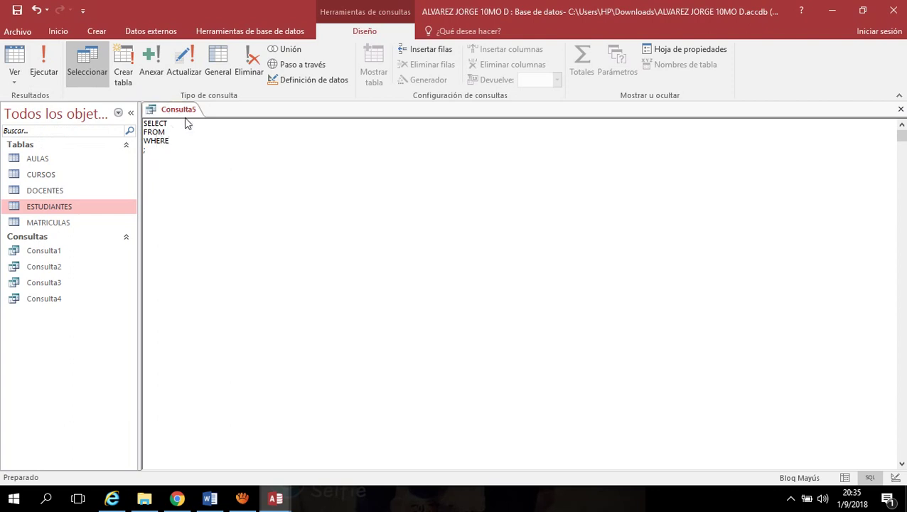
# Close Consulta5 and choose No to discard its changes
pyautogui.rightClick(178, 114)
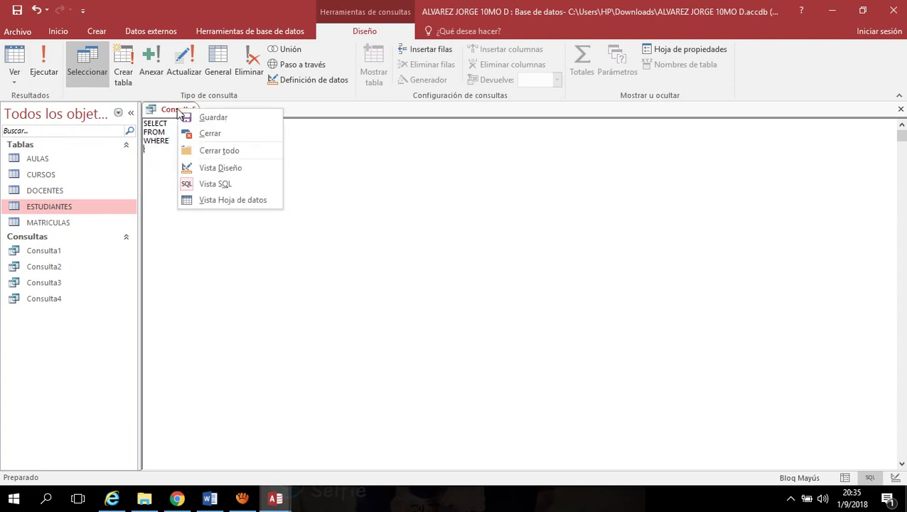
pyautogui.click(223, 136)
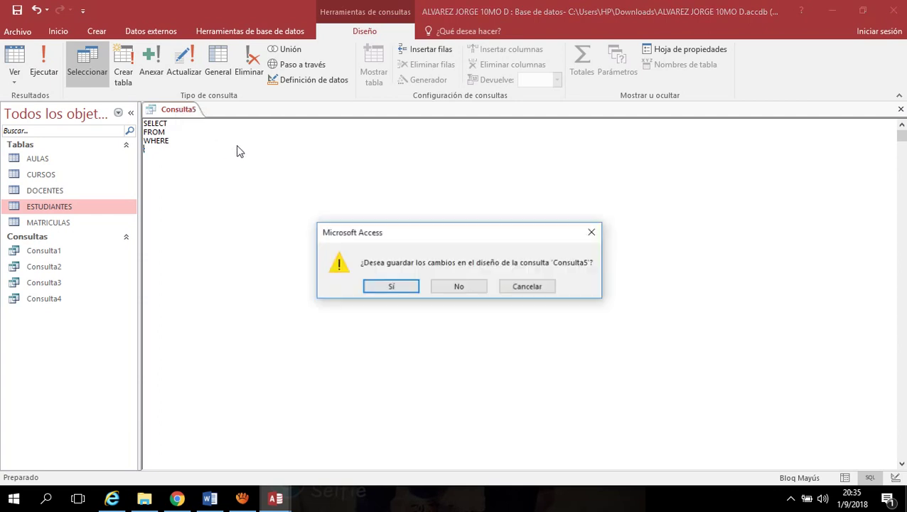
pyautogui.click(460, 287)
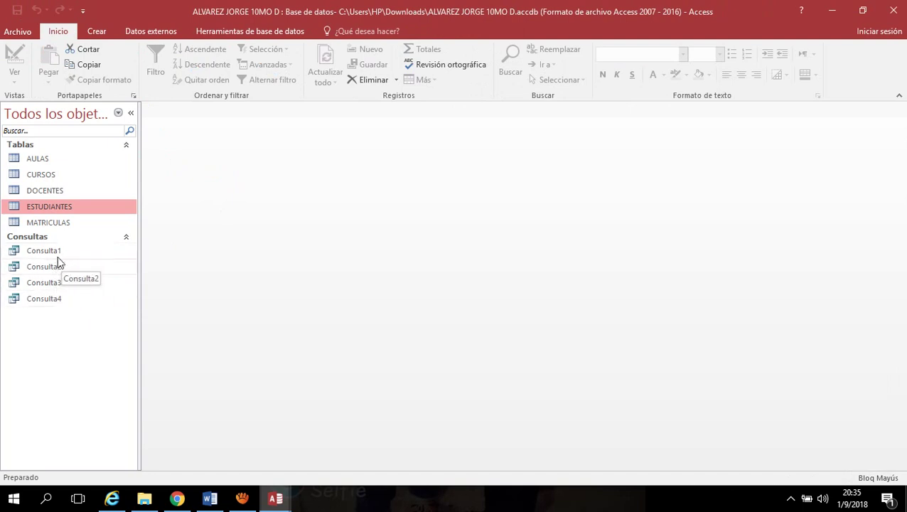
# Open Consulta1 and switch it to SQL view
pyautogui.click(70, 253)
pyautogui.doubleClick(70, 253)
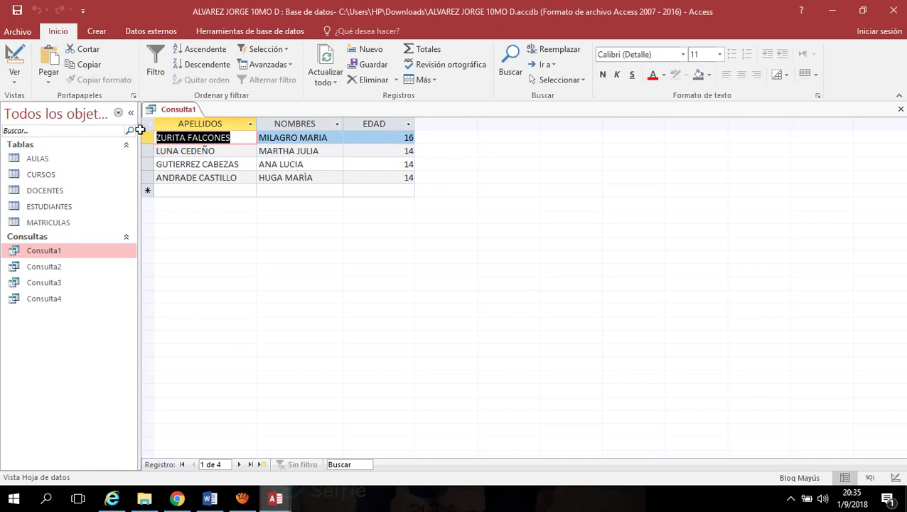
pyautogui.click(15, 78)
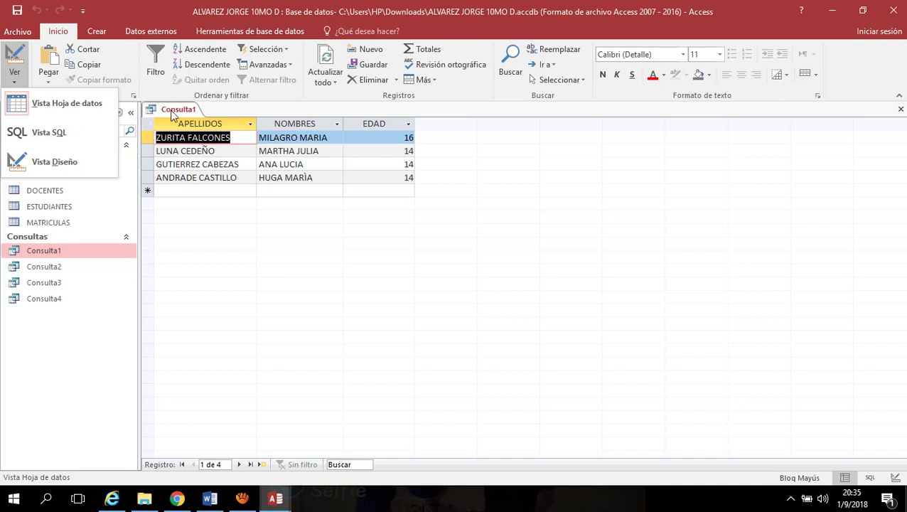
pyautogui.click(54, 133)
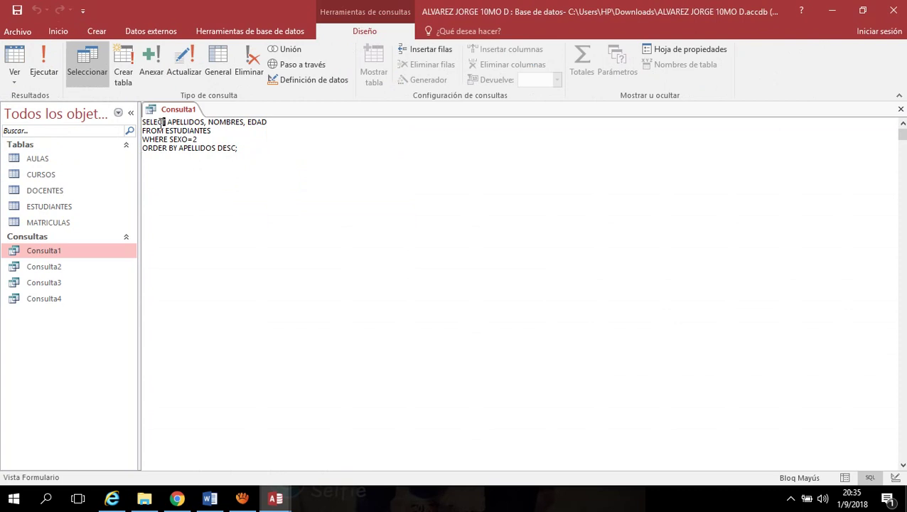
# Highlight SELECT, its fields, the ESTUDIANTES table and WHERE, then run the query
pyautogui.doubleClick(166, 124)
pyautogui.moveTo(167, 125); pyautogui.dragTo(205, 125)
pyautogui.click(206, 125)
pyautogui.moveTo(213, 131); pyautogui.dragTo(166, 128)
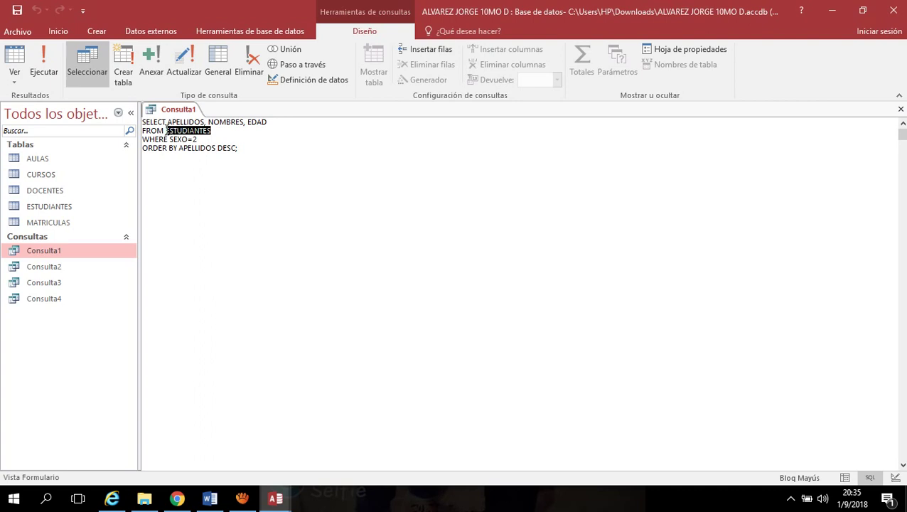
pyautogui.click(220, 133)
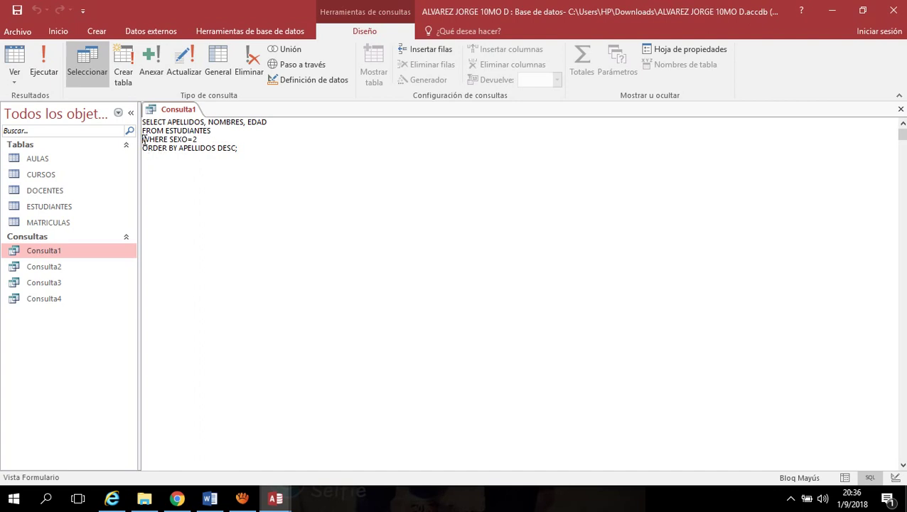
pyautogui.moveTo(143, 140); pyautogui.dragTo(168, 143)
pyautogui.click(195, 140)
pyautogui.click(42, 61)
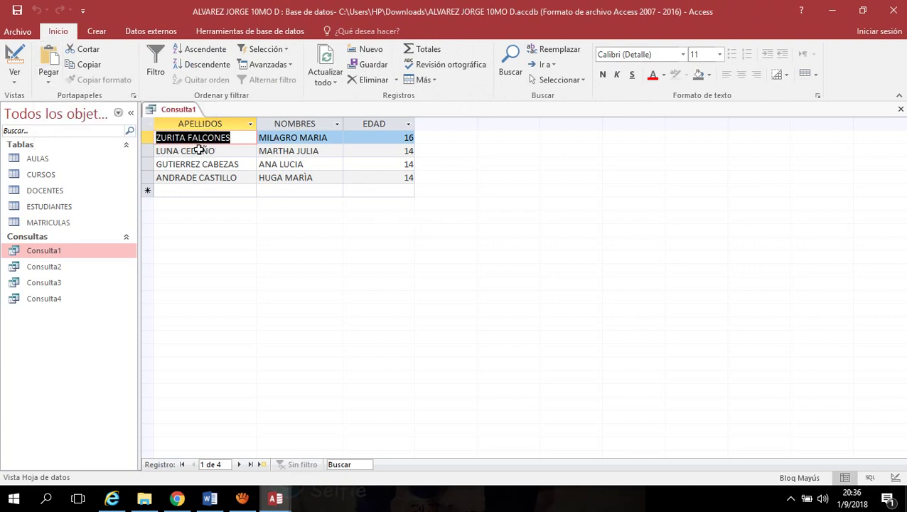
# Open Consulta2 in SQL view and highlight its SELECT * FROM CURSOS text
pyautogui.doubleClick(55, 267)
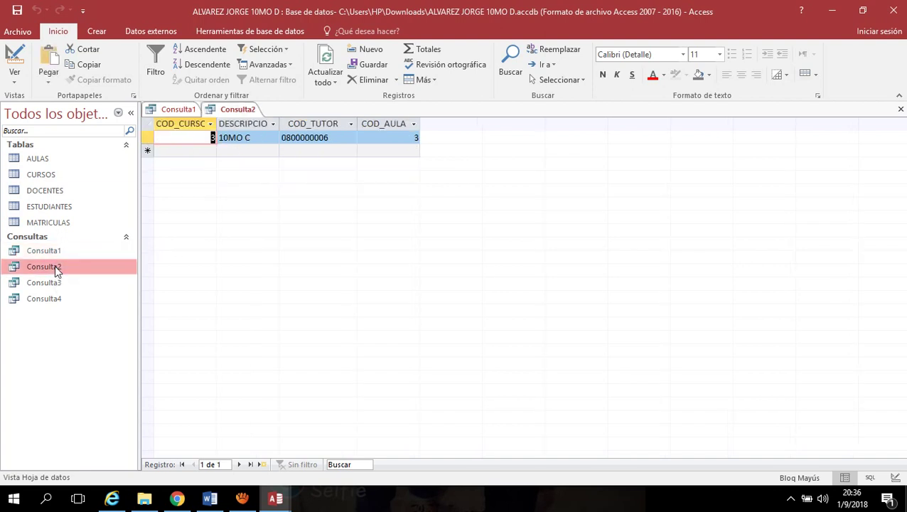
pyautogui.click(12, 82)
pyautogui.click(34, 136)
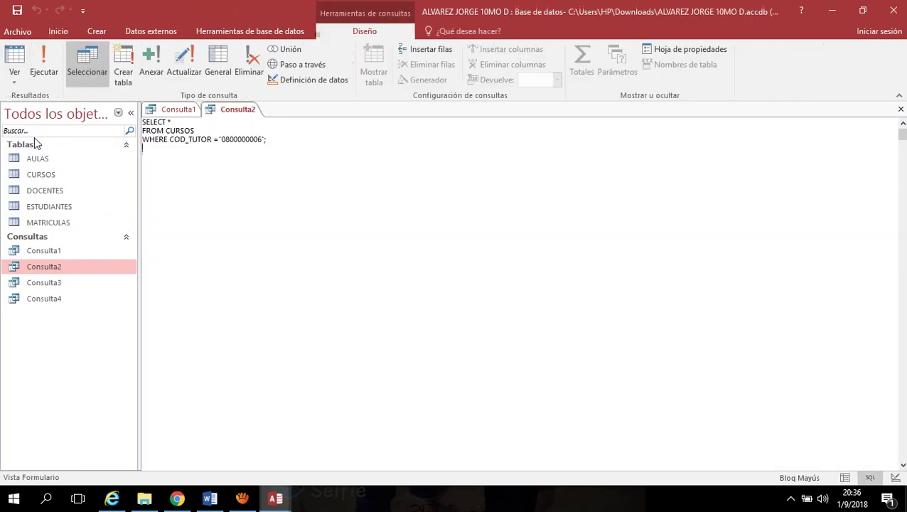
pyautogui.click(179, 122)
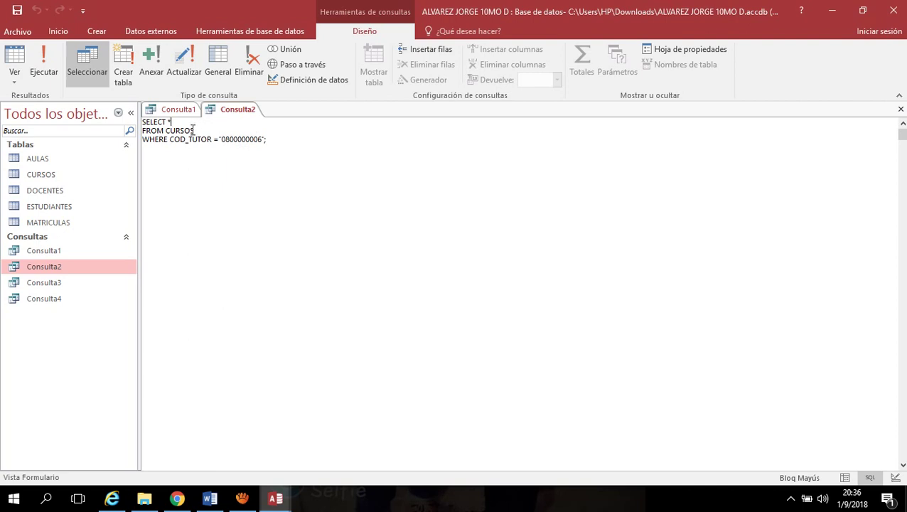
pyautogui.moveTo(194, 130); pyautogui.dragTo(168, 123)
pyautogui.click(180, 119)
pyautogui.click(52, 178)
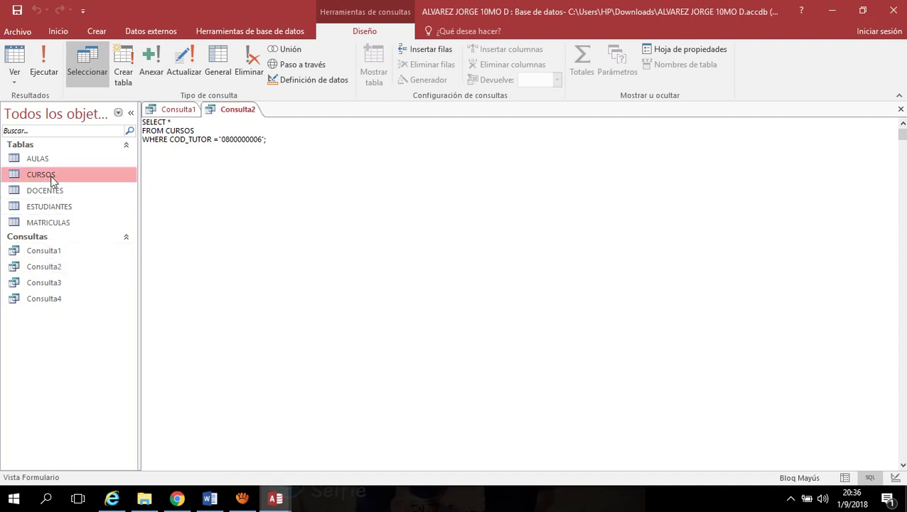
# Open CURSOS and compare its row-3 tutor code with Consulta2's COD_TUTOR filter
pyautogui.doubleClick(51, 178)
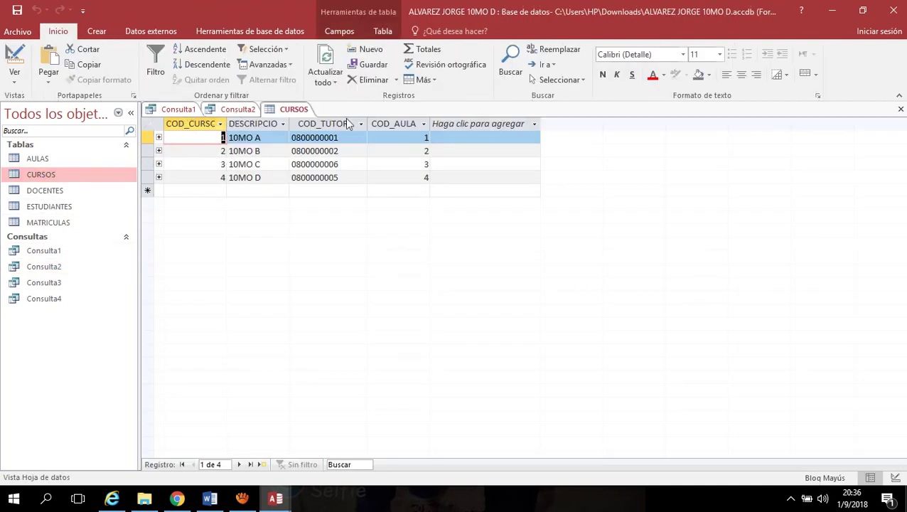
pyautogui.click(236, 109)
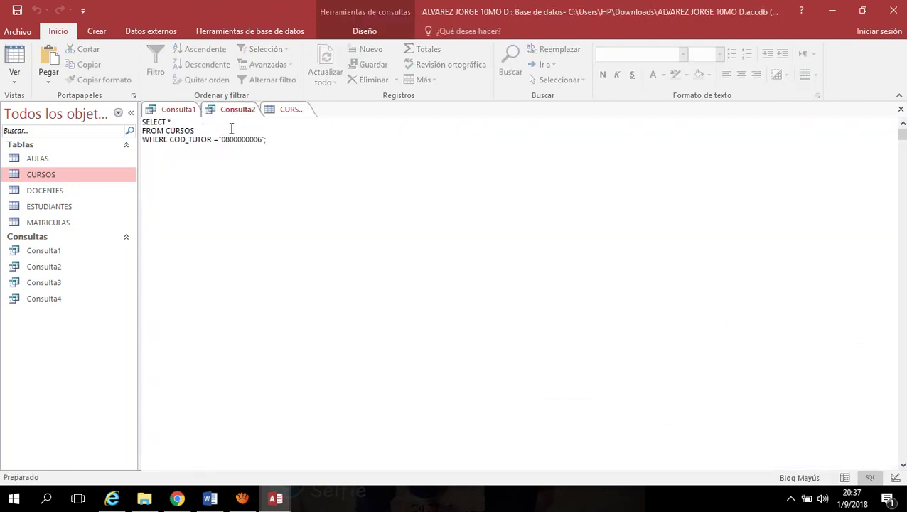
pyautogui.click(152, 149)
pyautogui.click(286, 114)
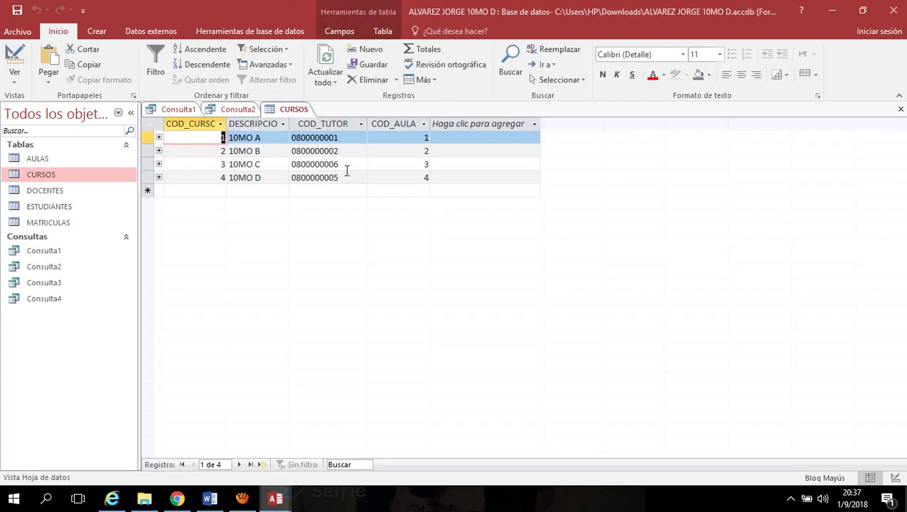
pyautogui.moveTo(339, 165); pyautogui.dragTo(230, 166)
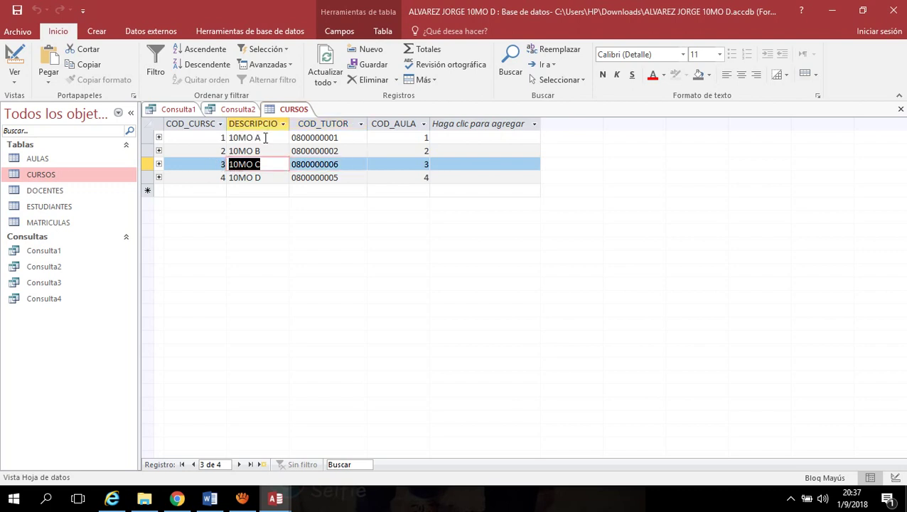
pyautogui.click(235, 111)
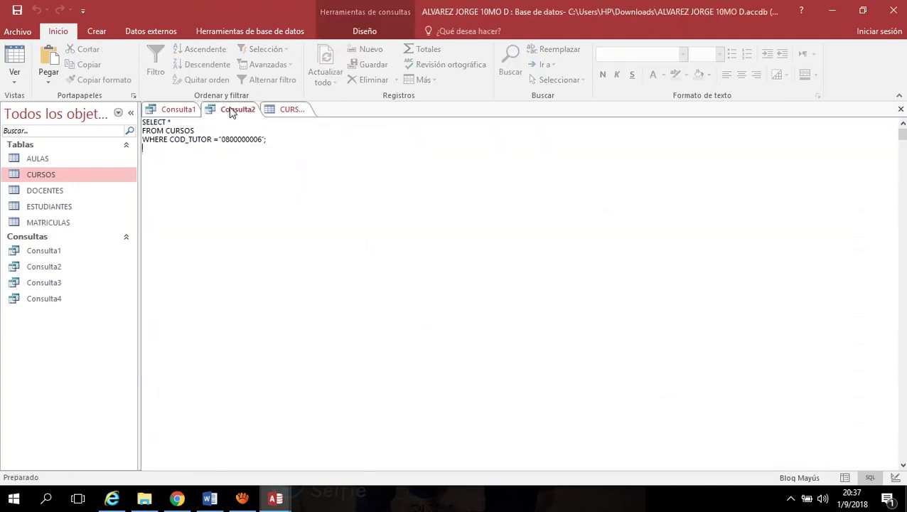
pyautogui.click(371, 34)
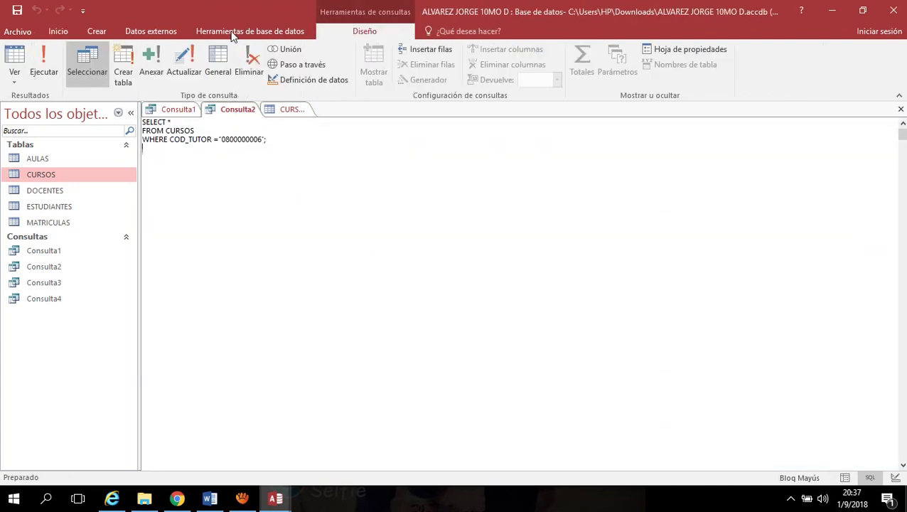
# Run Consulta2 to get the single 10MO C course, then view its SQL
pyautogui.click(50, 59)
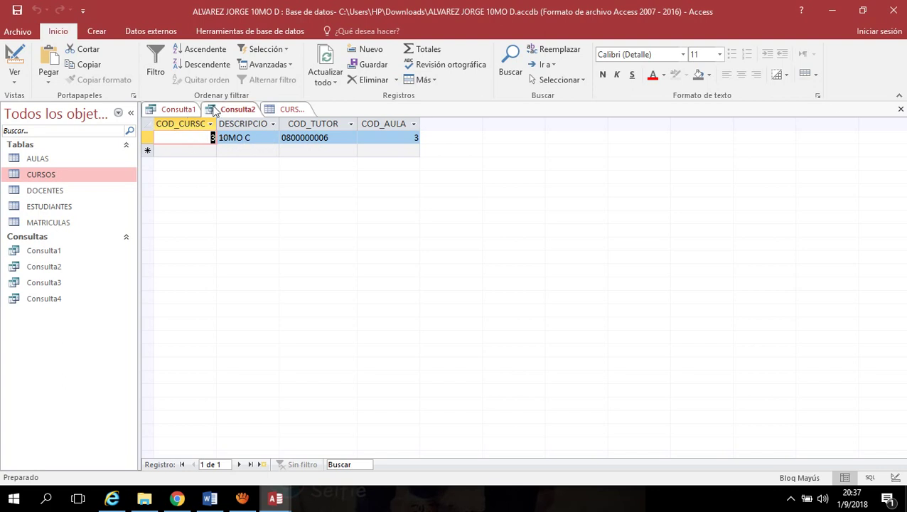
pyautogui.click(13, 77)
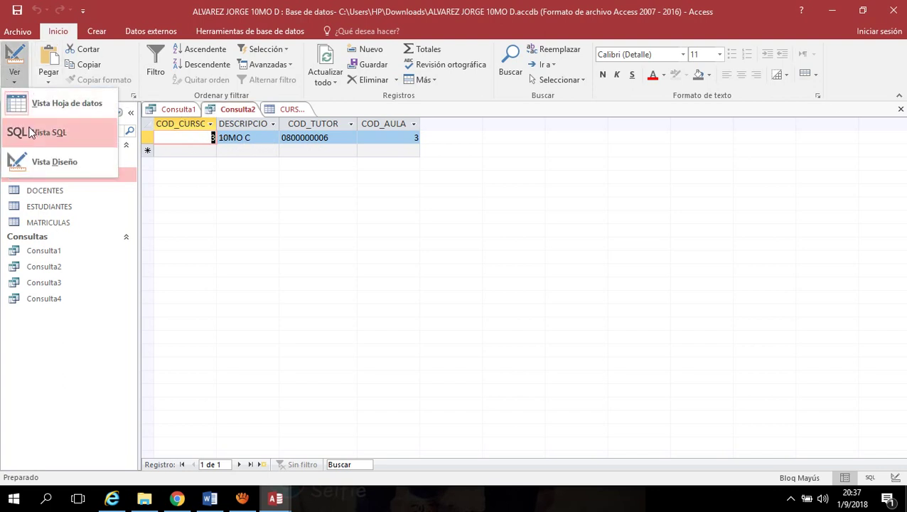
pyautogui.click(32, 133)
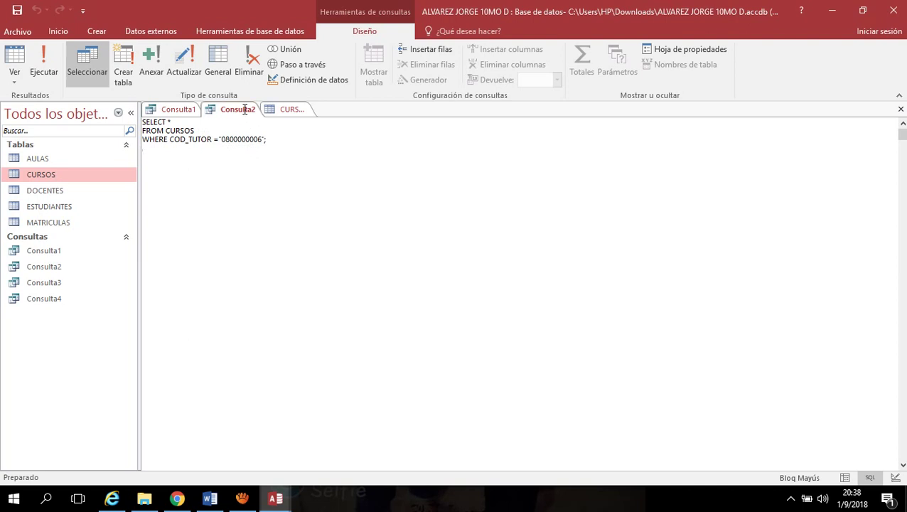
# Highlight CURSOS and the WHERE keyword in Consulta2's SQL, then return to Consulta1's results
pyautogui.click(175, 122)
pyautogui.moveTo(202, 130); pyautogui.dragTo(165, 130)
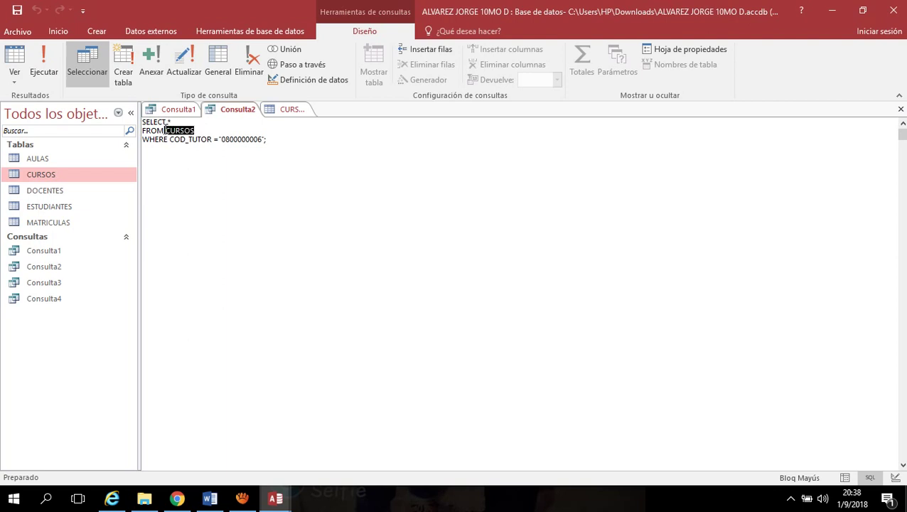
pyautogui.click(266, 139)
pyautogui.moveTo(167, 139); pyautogui.dragTo(143, 139)
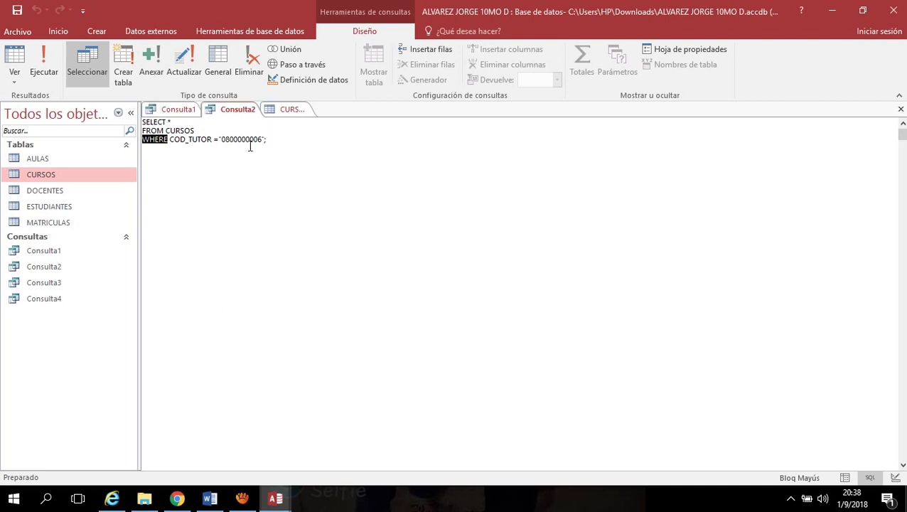
pyautogui.click(182, 110)
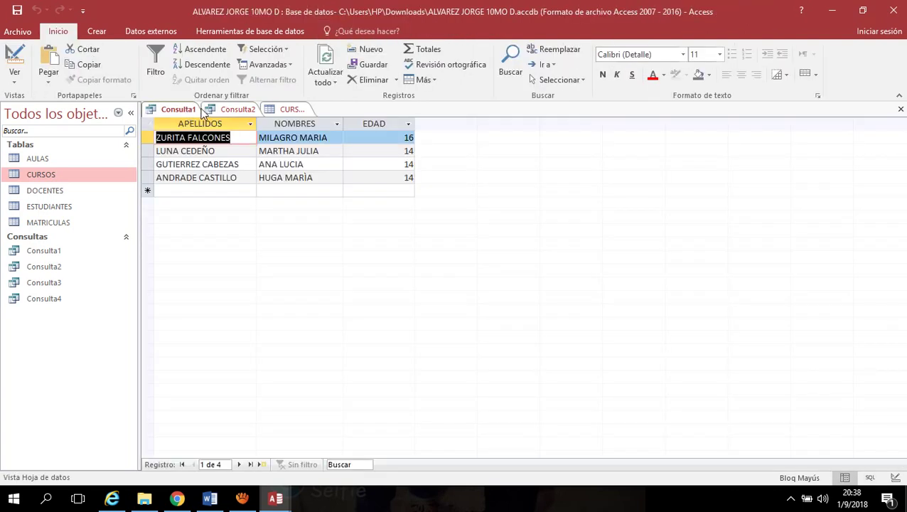
# Change Consulta1's condition to SEXO=1 and run it, listing eight male students
pyautogui.click(15, 82)
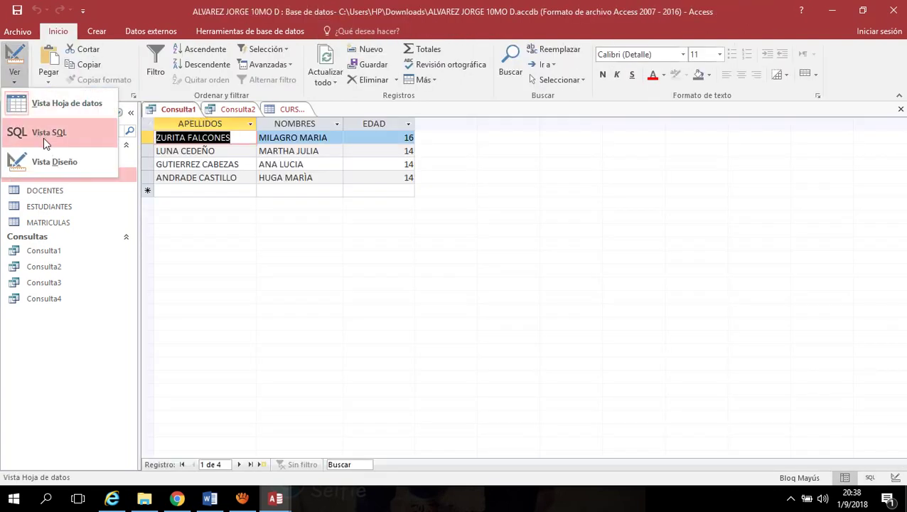
pyautogui.click(43, 138)
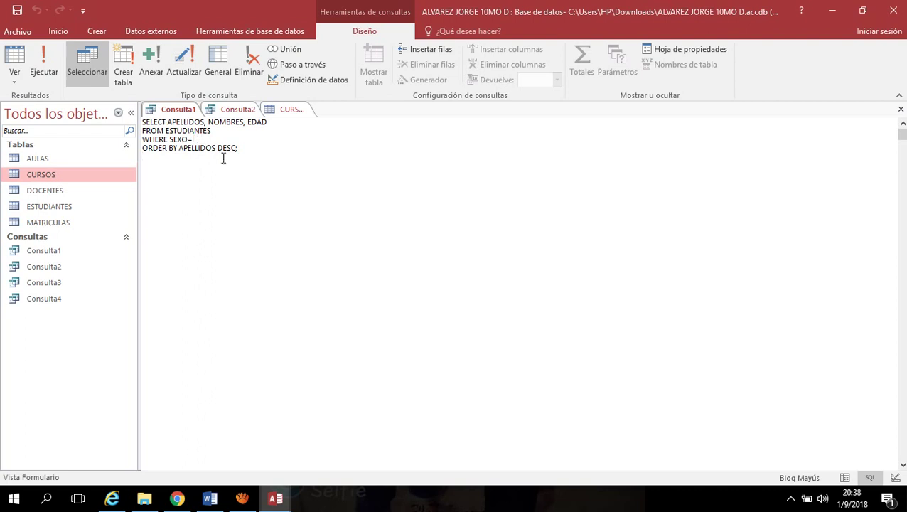
pyautogui.write('1')
pyautogui.click(48, 66)
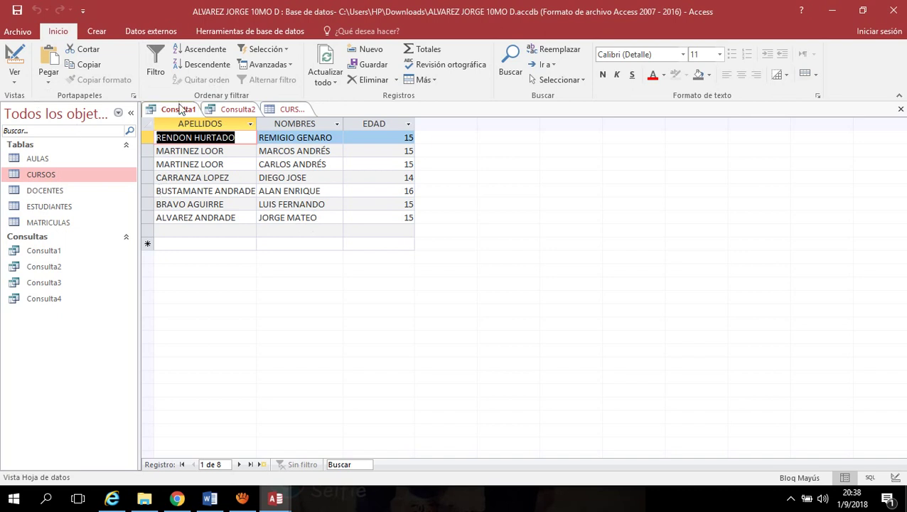
# Erase the SEXO=1 condition from Consulta1's SQL and open the ESTUDIANTES table
pyautogui.click(14, 82)
pyautogui.click(24, 130)
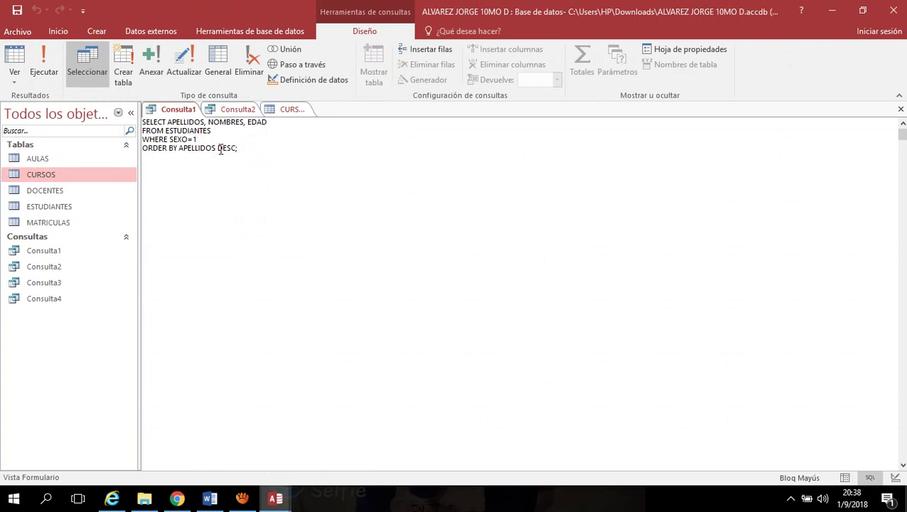
pyautogui.press('BackSpace')
pyautogui.press('BackSpace')
pyautogui.press('BackSpace')
pyautogui.press('BackSpace')
pyautogui.press('BackSpace')
pyautogui.press('BackSpace')
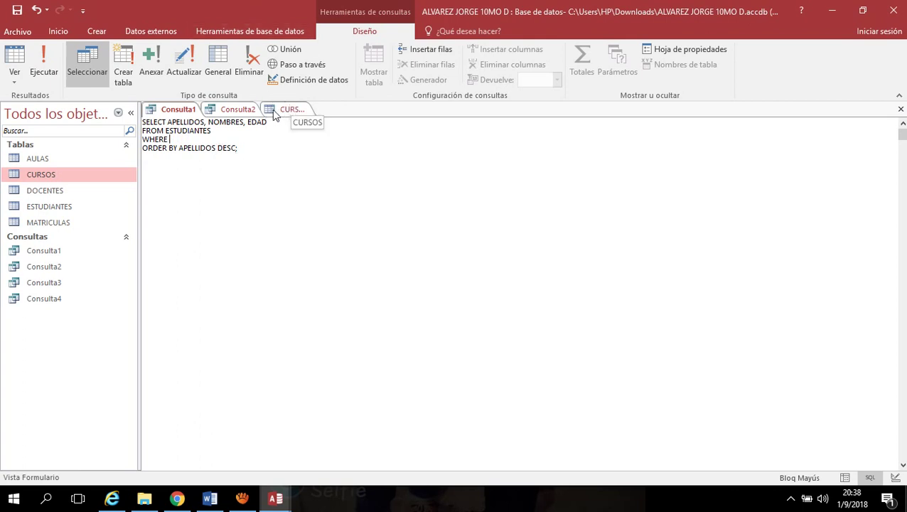
pyautogui.doubleClick(61, 208)
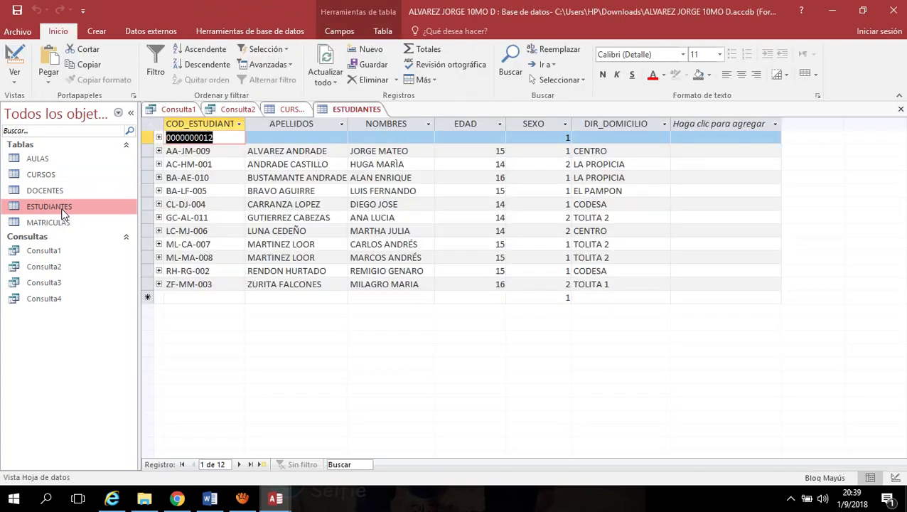
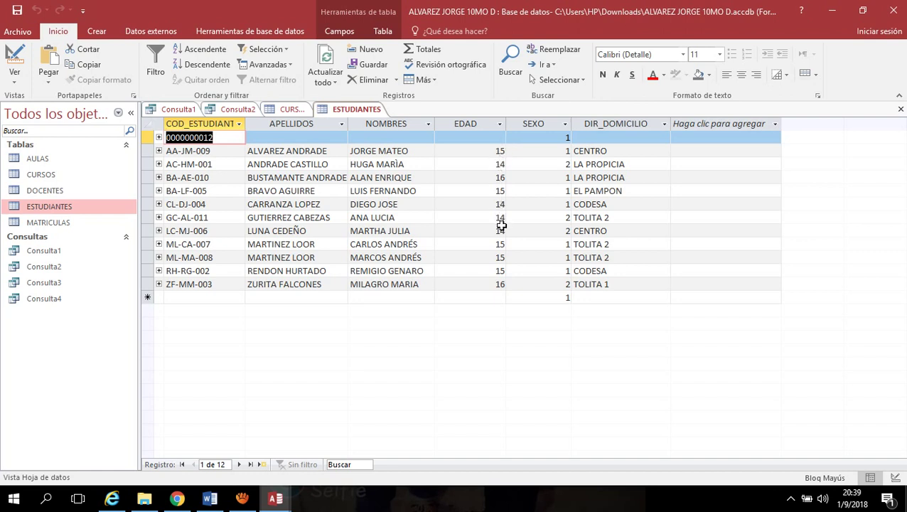
# Change Consulta1's condition to WHERE EDAD <15 and run it, listing four 14-year-old students
pyautogui.click(178, 110)
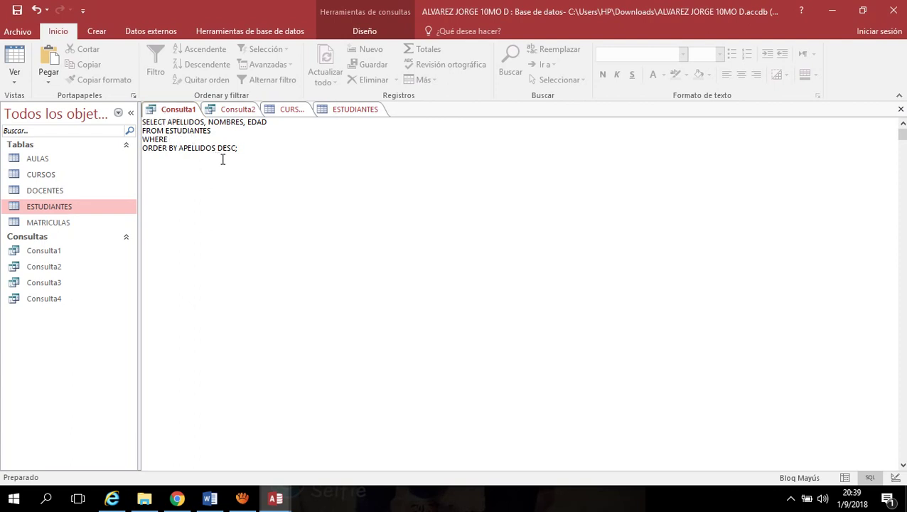
pyautogui.write('EDA')
pyautogui.press('BackSpace')
pyautogui.press('BackSpace')
pyautogui.press('BackSpace')
pyautogui.click(375, 30)
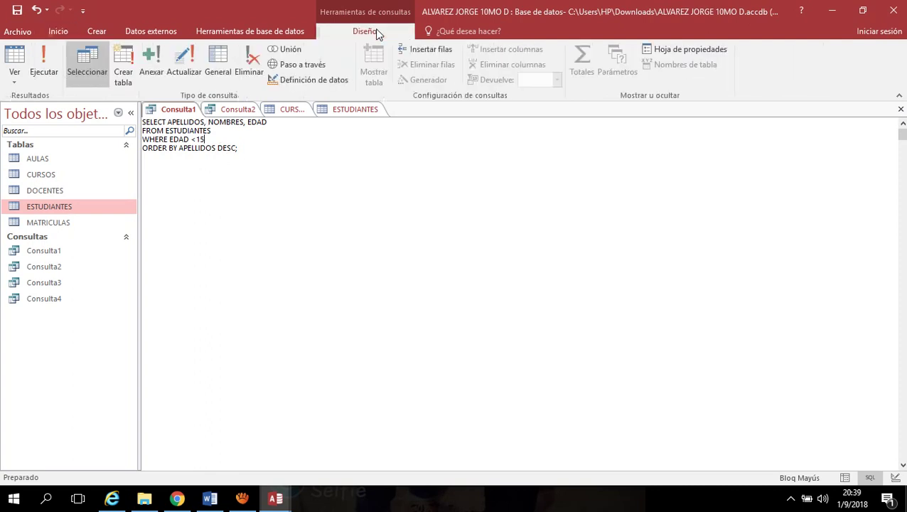
pyautogui.click(43, 68)
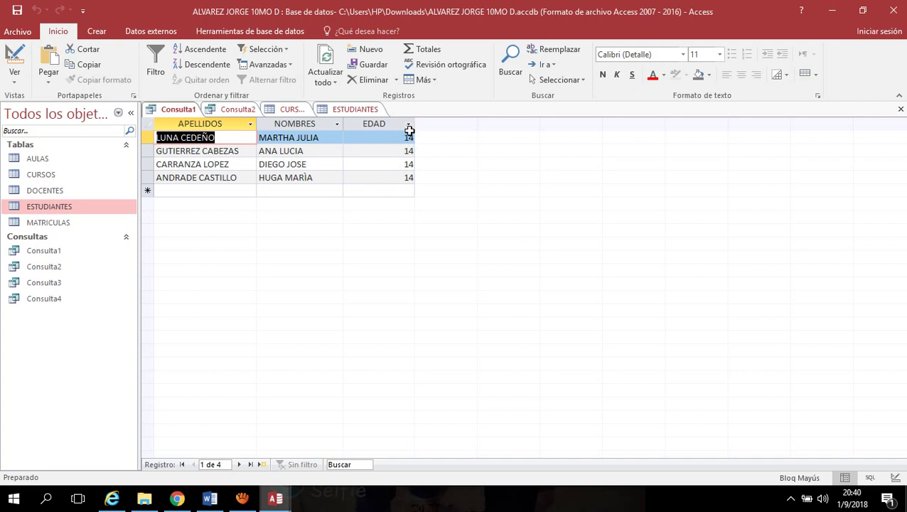
pyautogui.click(351, 111)
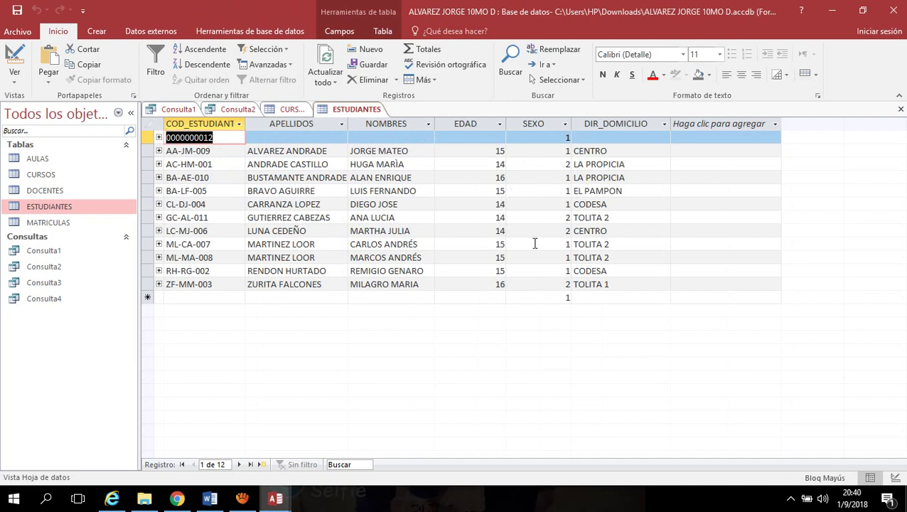
# Run Consulta2 from its SQL view to see its result
pyautogui.rightClick(365, 113)
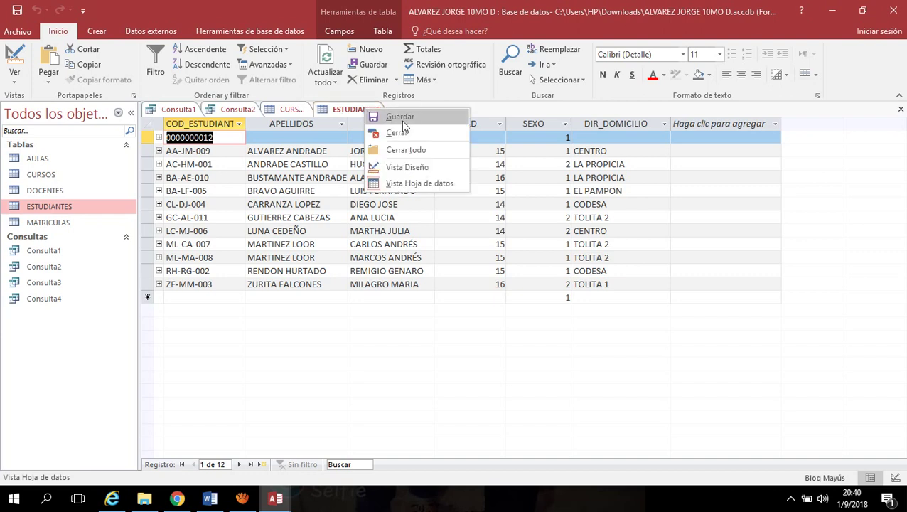
pyautogui.click(238, 112)
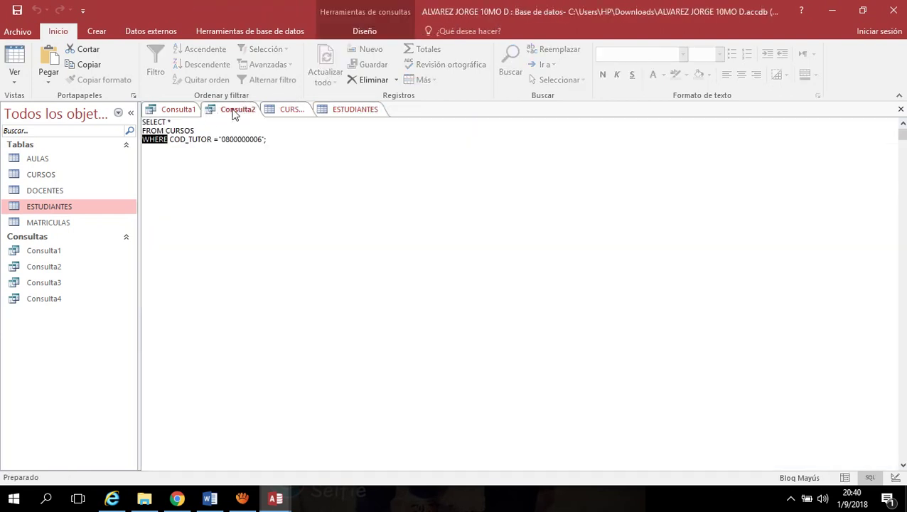
pyautogui.click(235, 114)
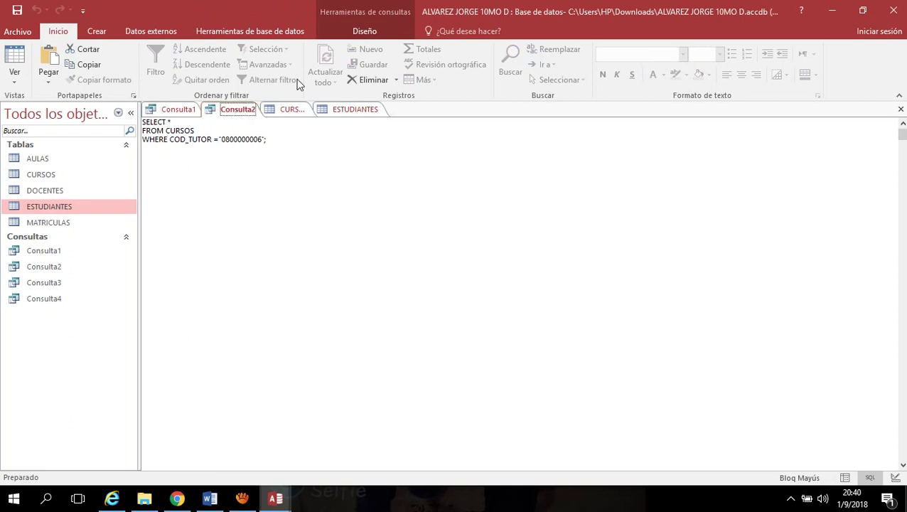
pyautogui.click(363, 33)
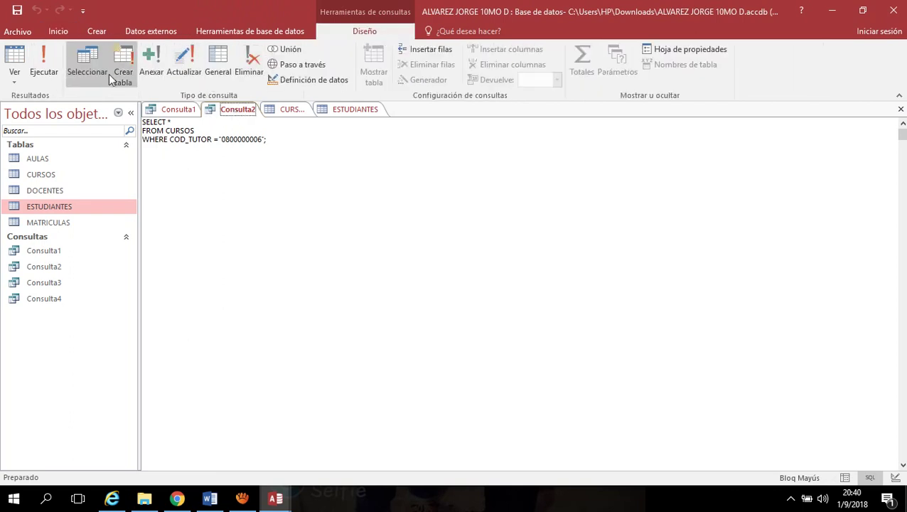
pyautogui.click(43, 68)
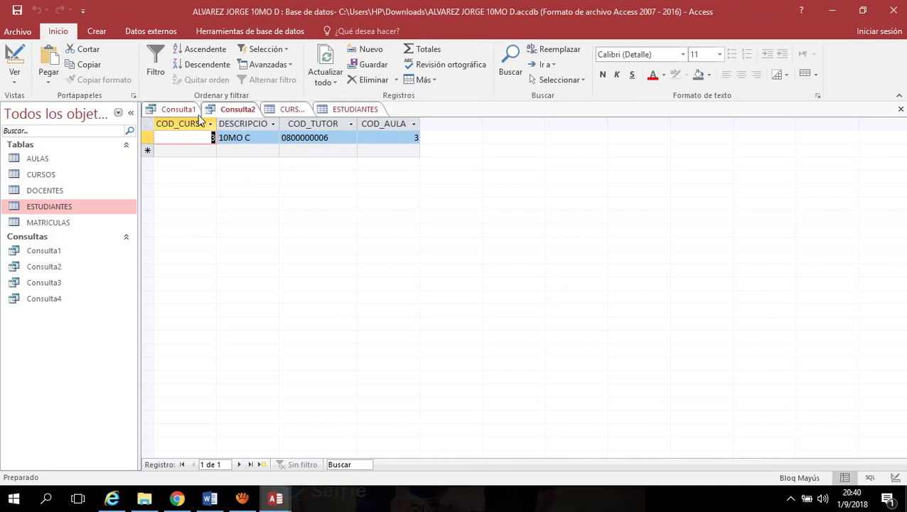
# Save the Consulta1 and Consulta2 queries
pyautogui.click(176, 113)
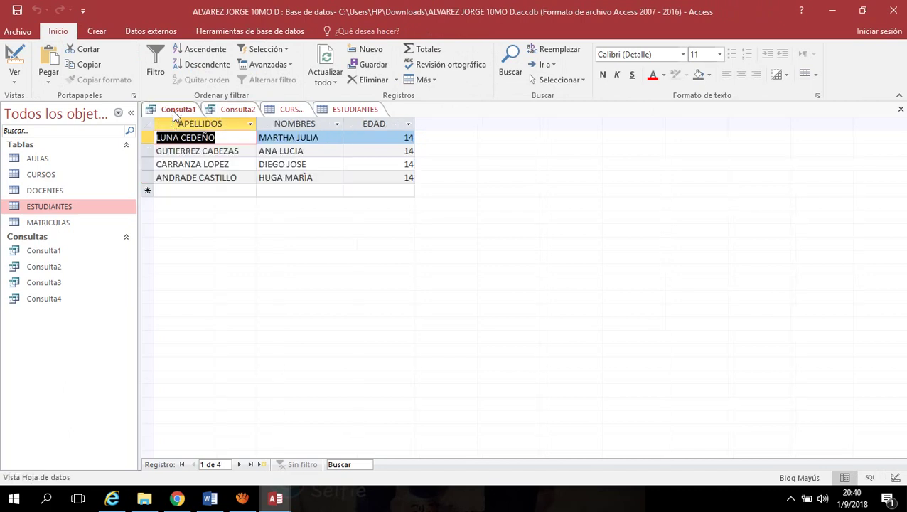
pyautogui.rightClick(176, 116)
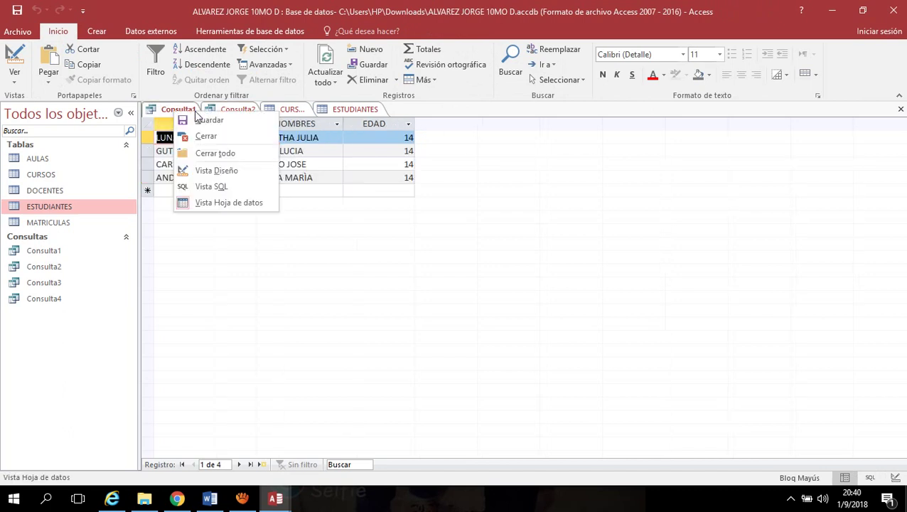
pyautogui.click(233, 122)
pyautogui.rightClick(236, 110)
pyautogui.click(270, 122)
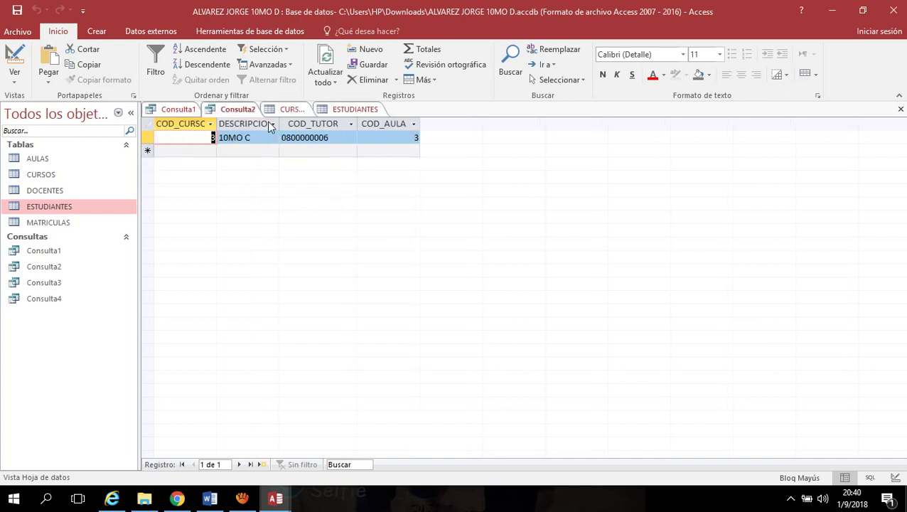
# Close the CURSOS table, then close every open table and query
pyautogui.click(291, 111)
pyautogui.rightClick(291, 112)
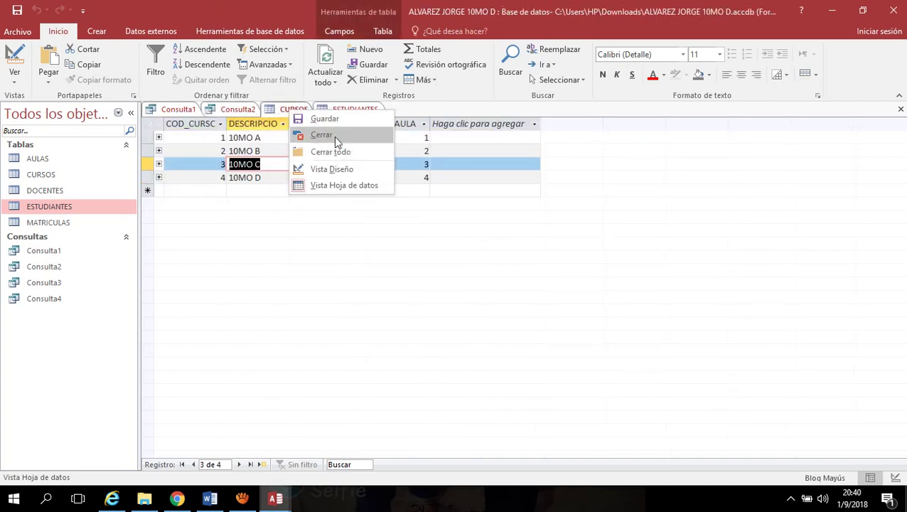
pyautogui.click(334, 136)
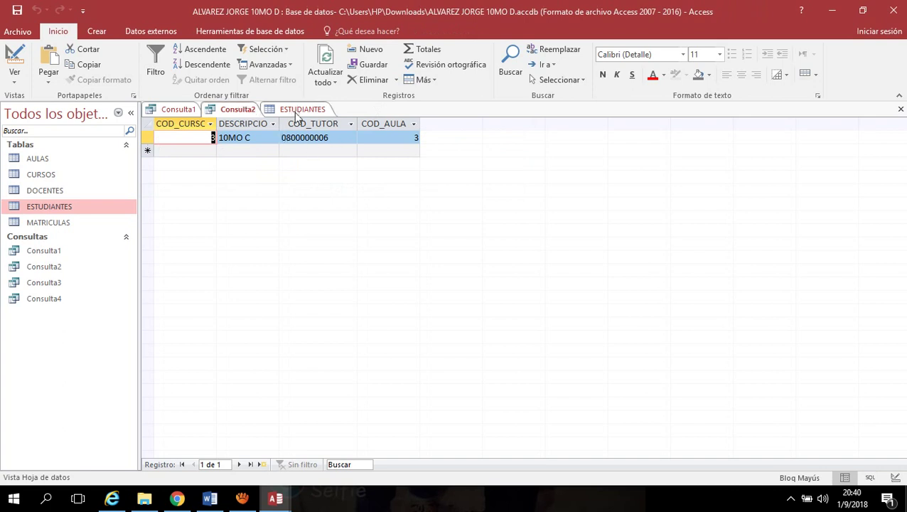
pyautogui.click(297, 112)
pyautogui.rightClick(297, 112)
pyautogui.click(334, 153)
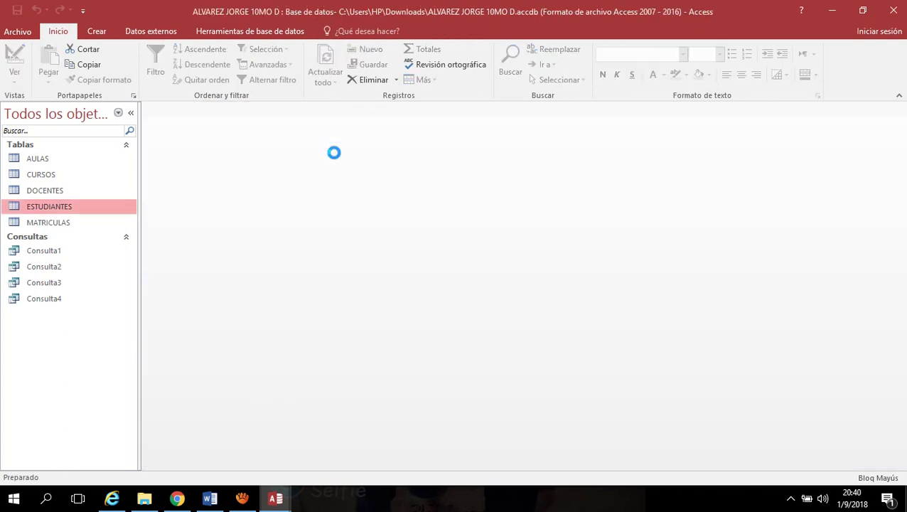
# Select Consulta1 and Consulta2 in turn among the saved queries
pyautogui.click(96, 252)
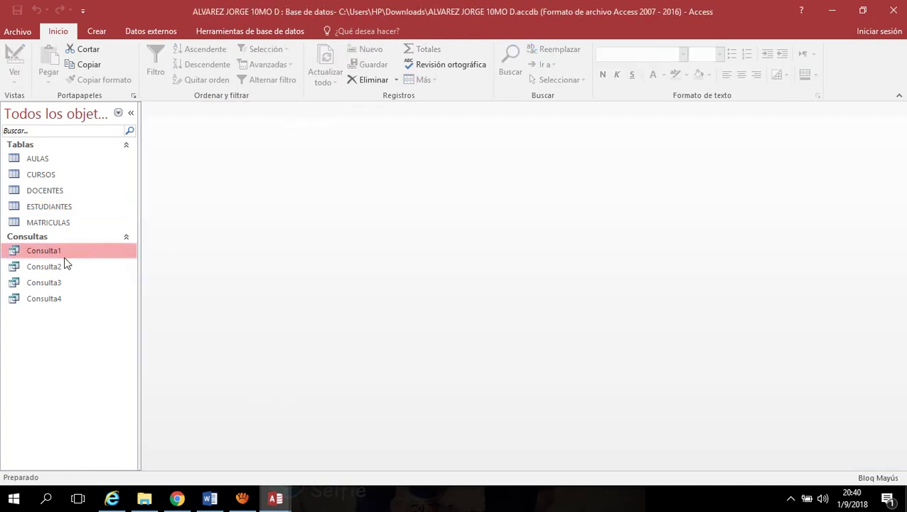
pyautogui.click(59, 267)
pyautogui.click(65, 254)
pyautogui.click(63, 266)
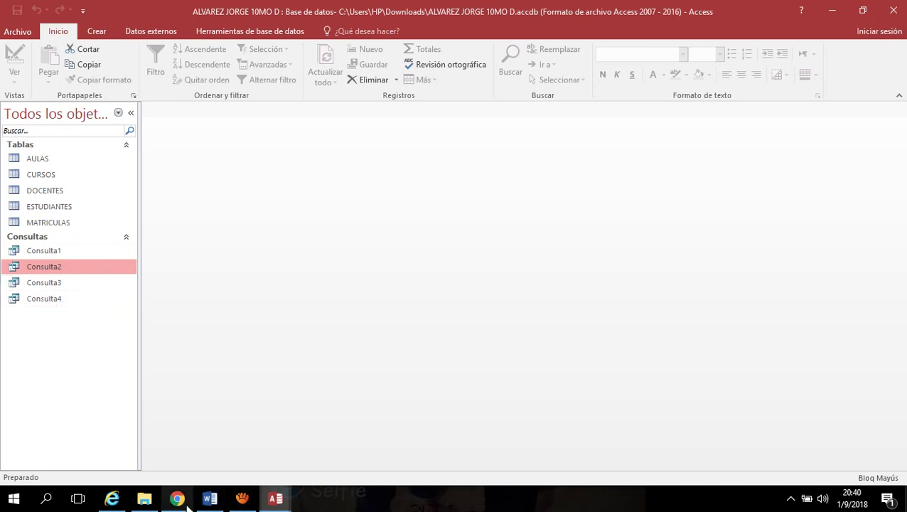
pyautogui.moveTo(188, 498)
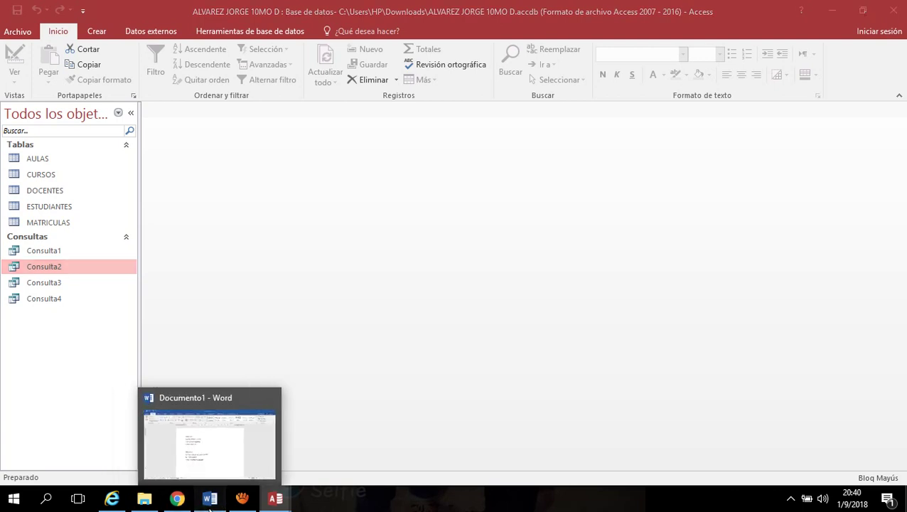
pyautogui.click(210, 501)
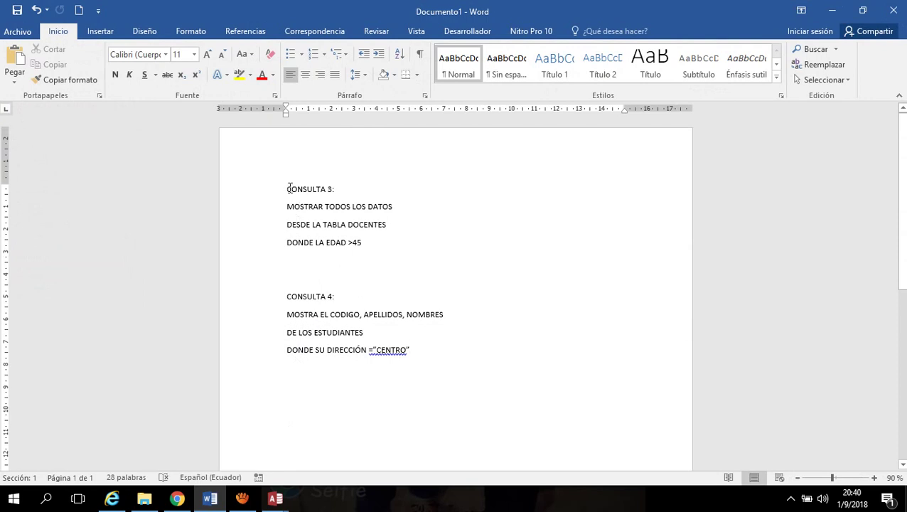
pyautogui.moveTo(287, 188); pyautogui.dragTo(346, 198)
pyautogui.moveTo(288, 207); pyautogui.dragTo(379, 206)
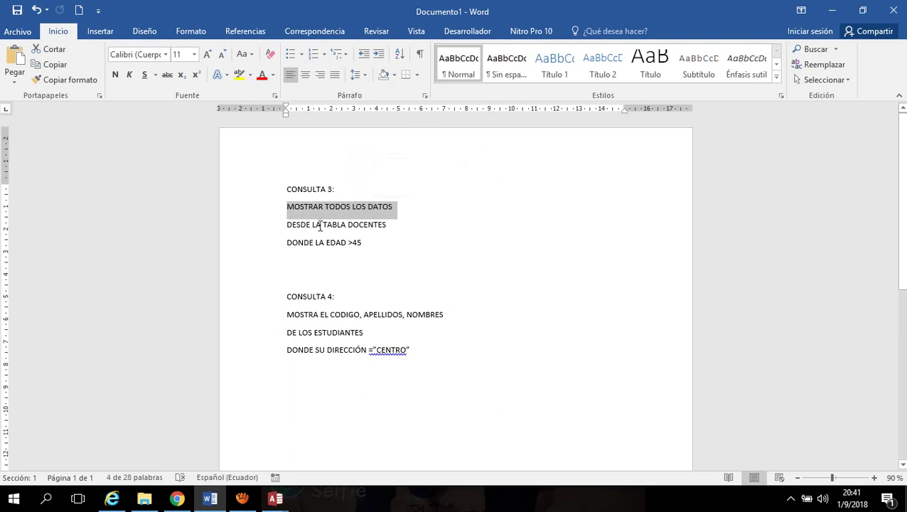
pyautogui.moveTo(385, 223); pyautogui.dragTo(342, 239)
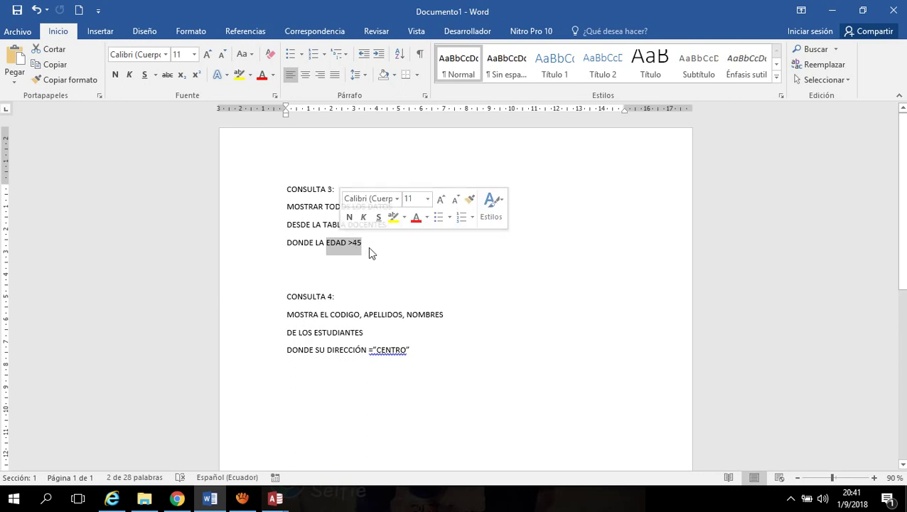
pyautogui.click(374, 250)
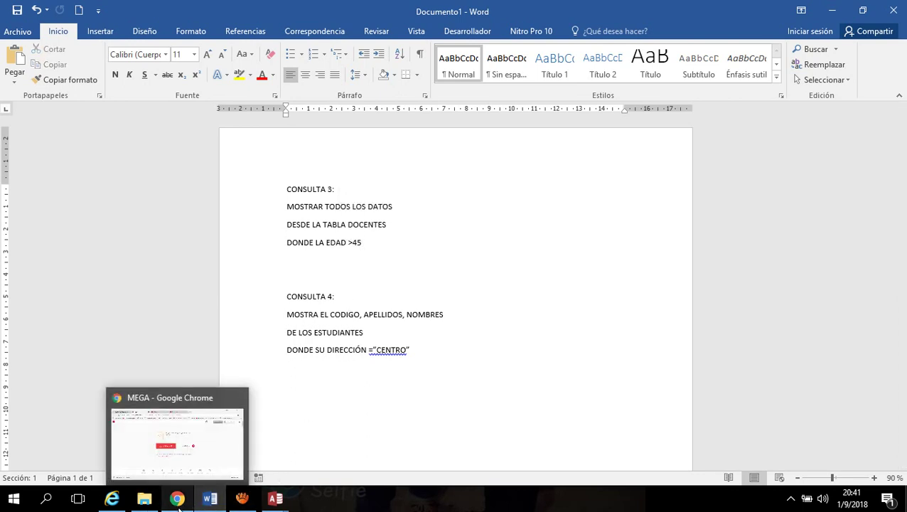
pyautogui.moveTo(275, 498)
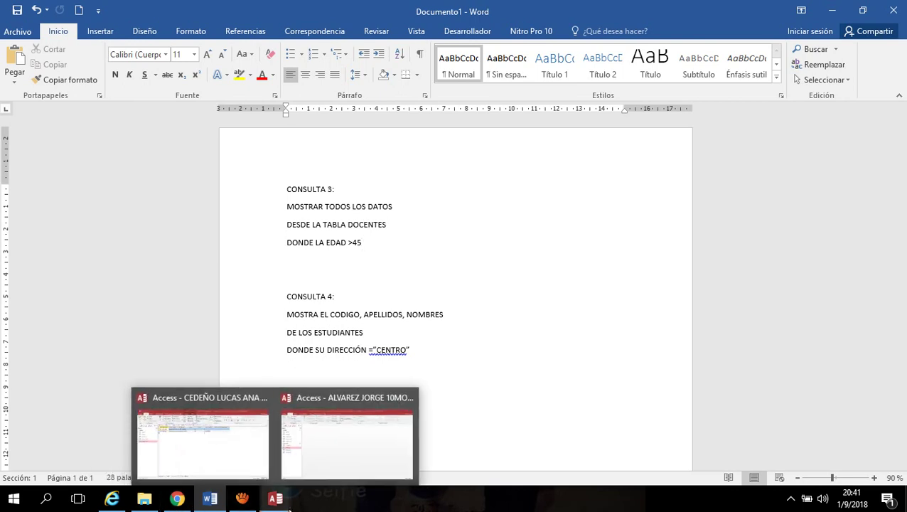
pyautogui.click(322, 463)
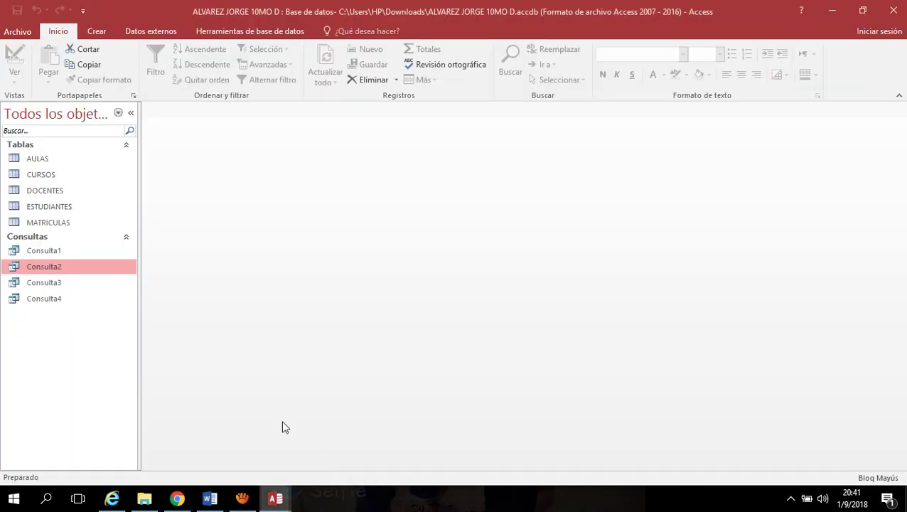
# Open Consulta3's results and the DOCENTES table to compare teacher ages
pyautogui.doubleClick(61, 290)
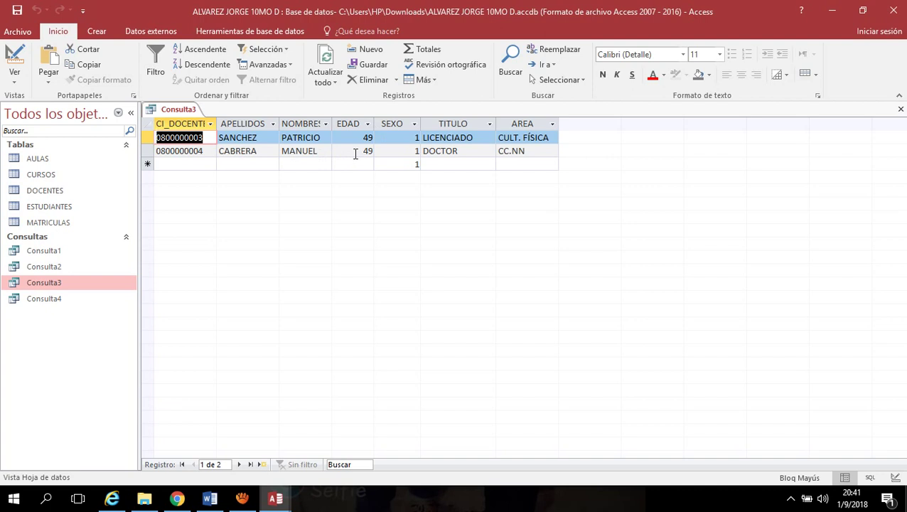
pyautogui.click(62, 192)
pyautogui.doubleClick(61, 192)
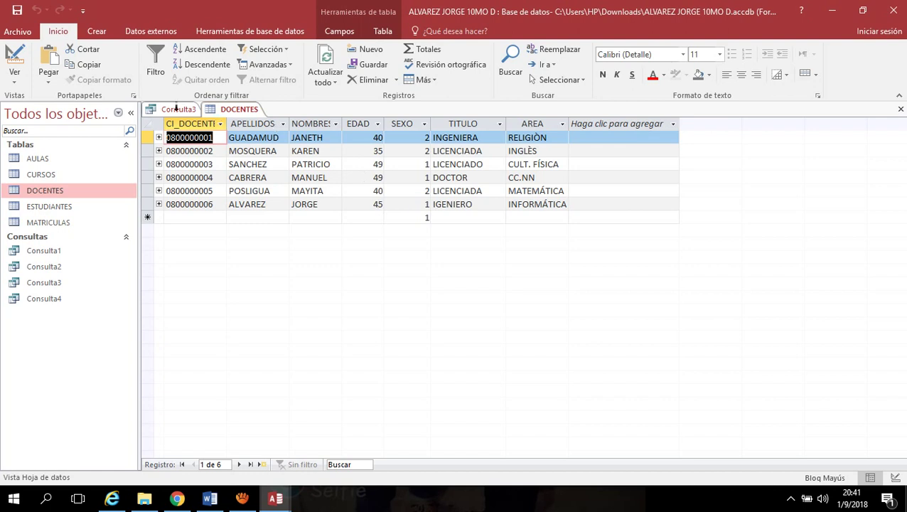
# Save the Consulta3 query, which lists the two teachers aged 49
pyautogui.click(178, 111)
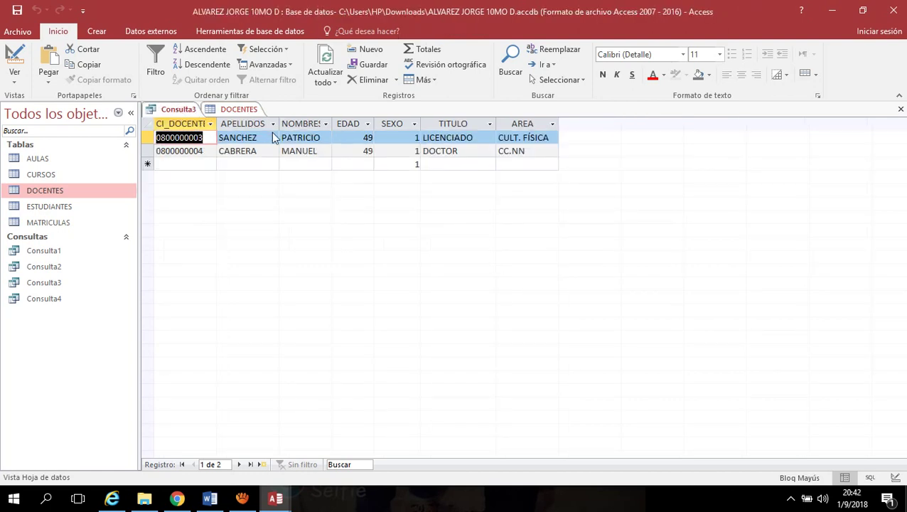
pyautogui.rightClick(177, 110)
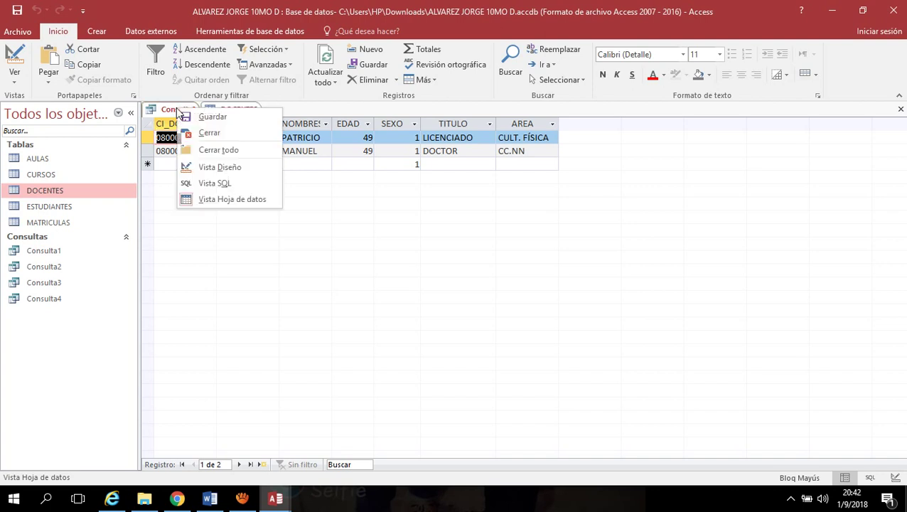
pyautogui.click(216, 118)
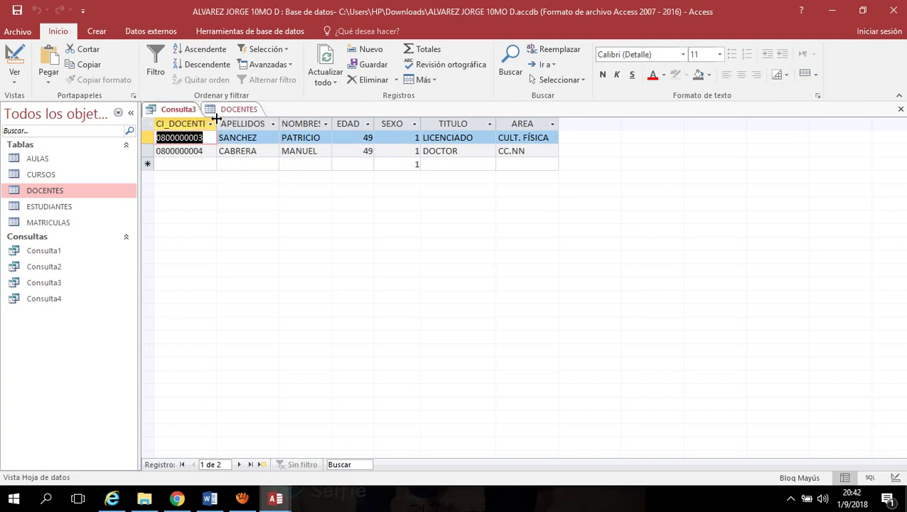
pyautogui.rightClick(180, 112)
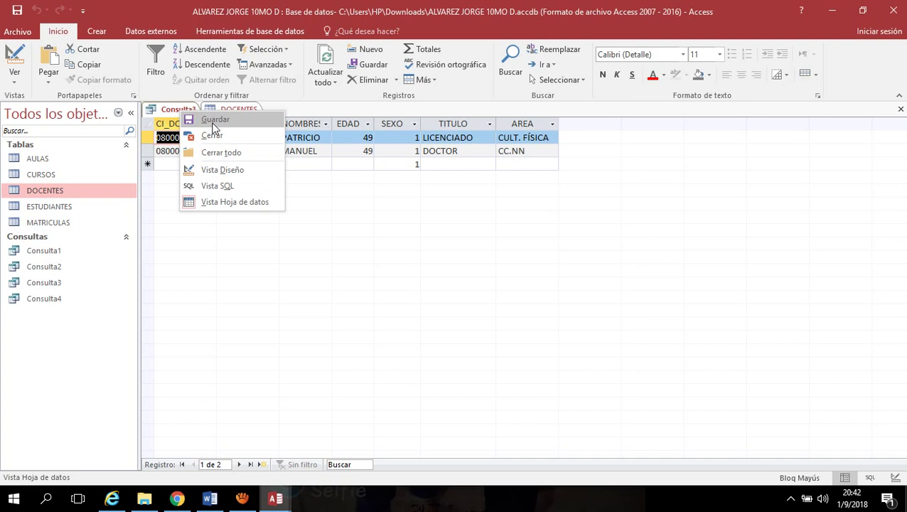
pyautogui.click(212, 122)
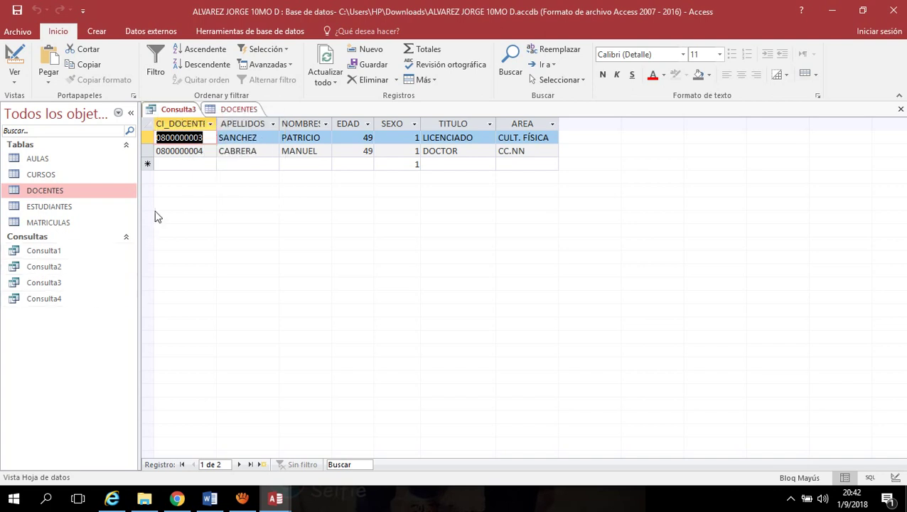
# Glance at the Word notes, then return to the enrollment database in Access
pyautogui.click(211, 499)
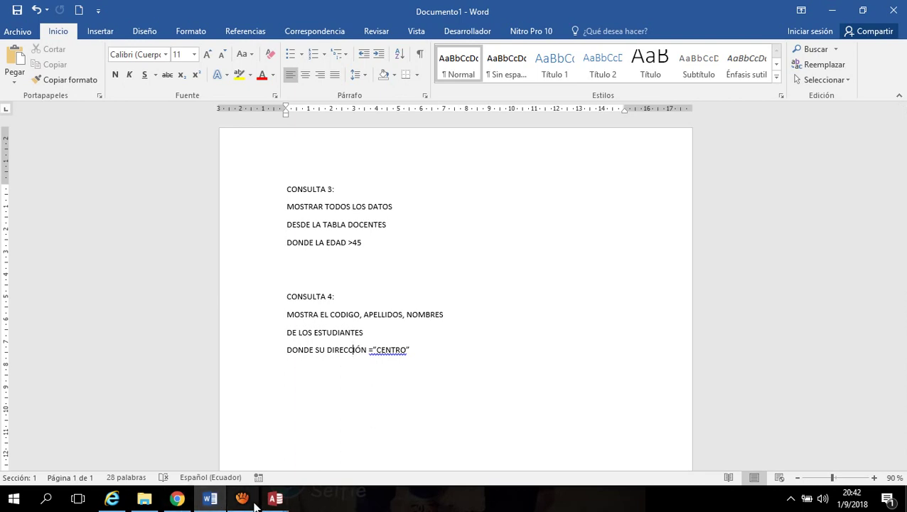
pyautogui.click(275, 498)
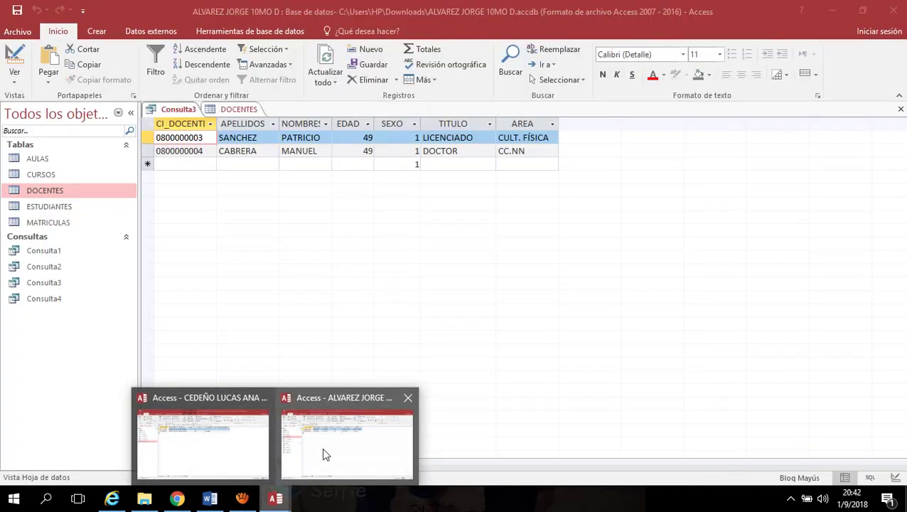
pyautogui.click(325, 453)
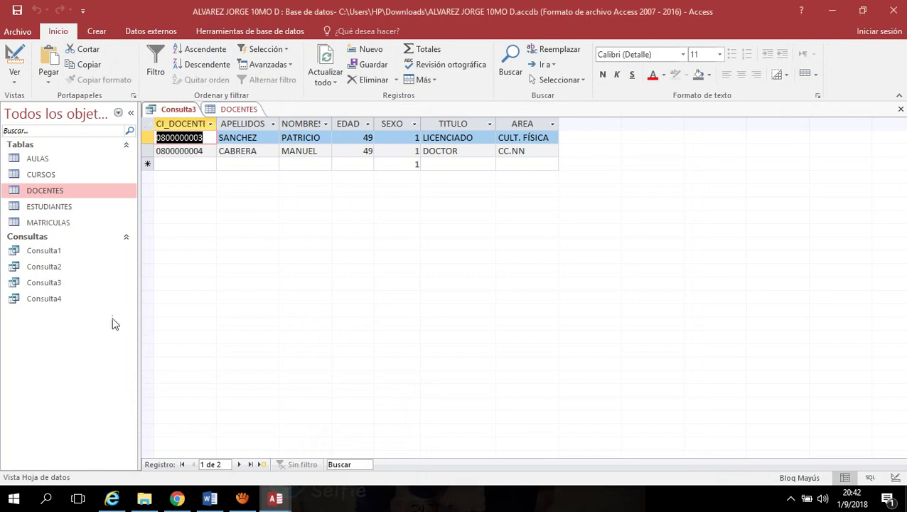
# Open Consulta4, listing two students, alongside the 12-record ESTUDIANTES table
pyautogui.doubleClick(60, 300)
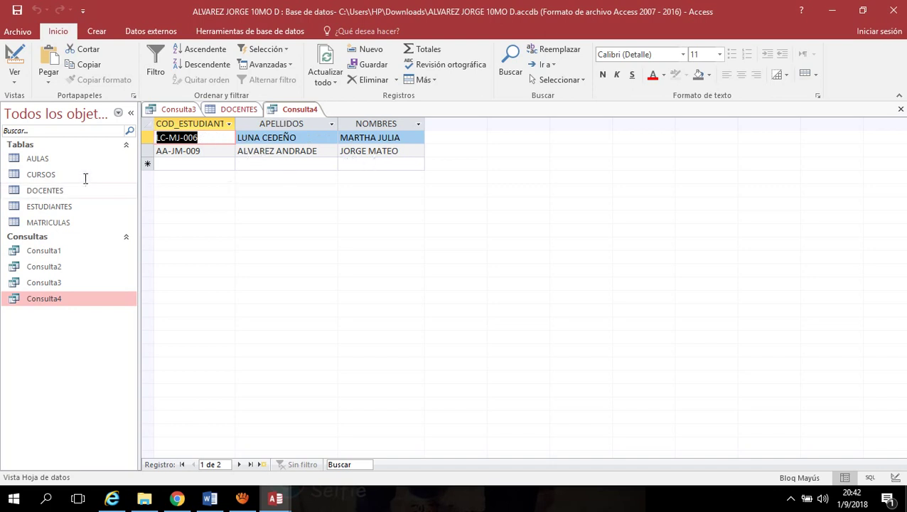
pyautogui.doubleClick(57, 206)
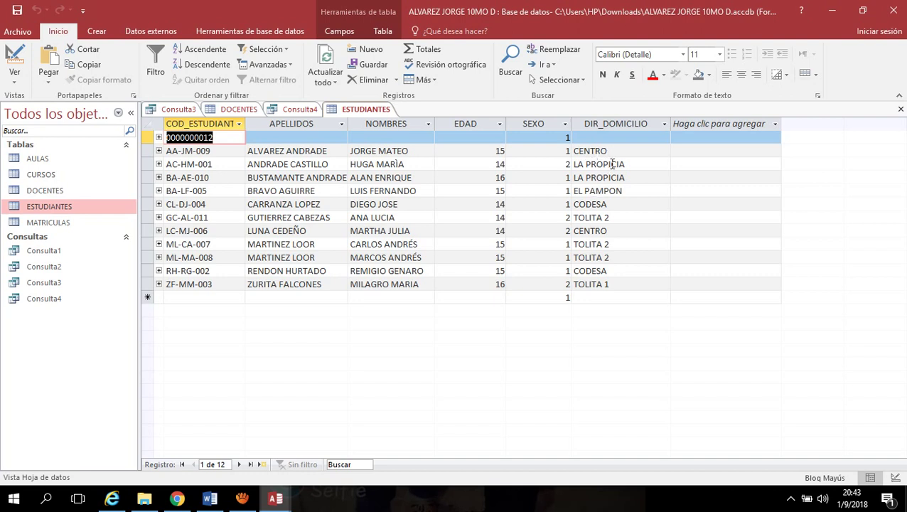
# Compare the two CENTRO addresses in ESTUDIANTES with Consulta4's two students, ending on Consulta4
pyautogui.click(618, 154)
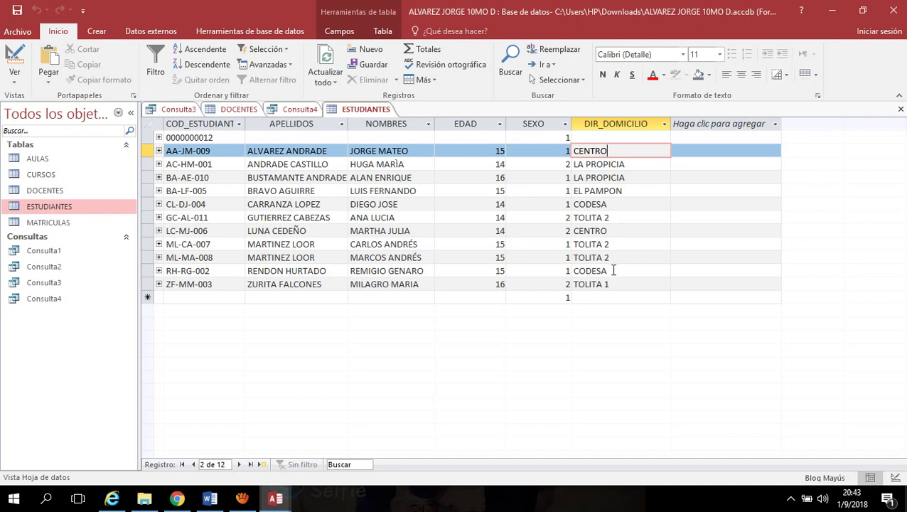
pyautogui.click(615, 229)
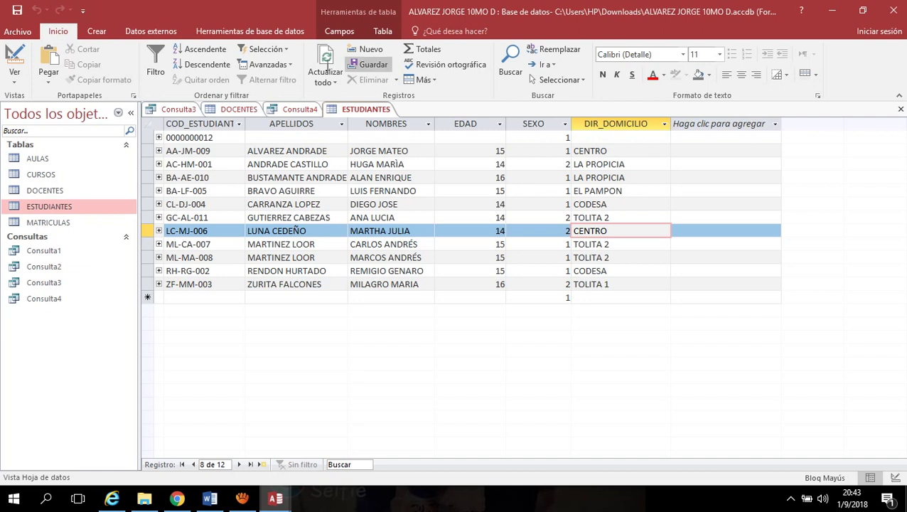
pyautogui.click(294, 110)
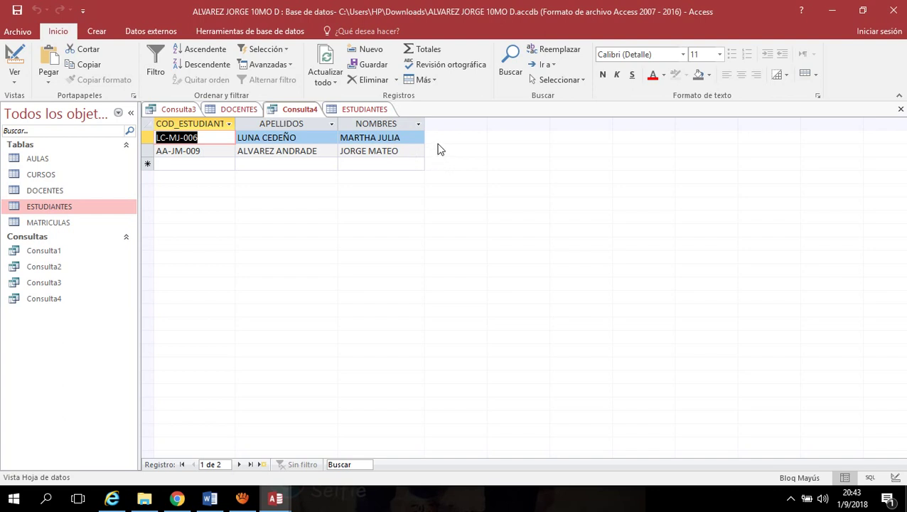
pyautogui.click(376, 110)
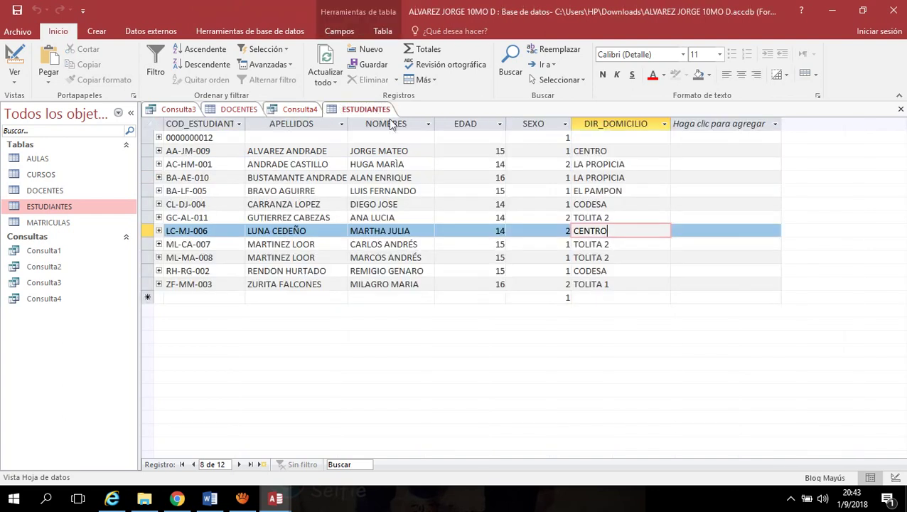
pyautogui.click(233, 135)
pyautogui.click(281, 140)
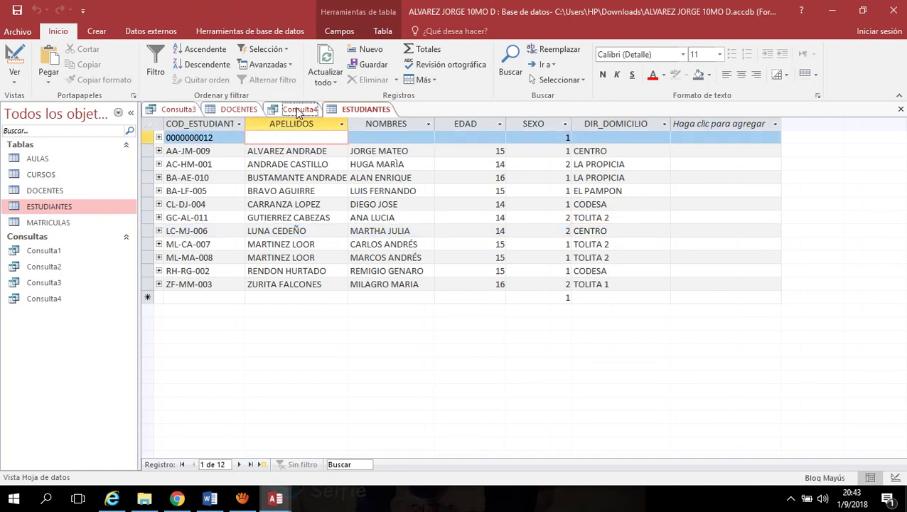
pyautogui.click(300, 110)
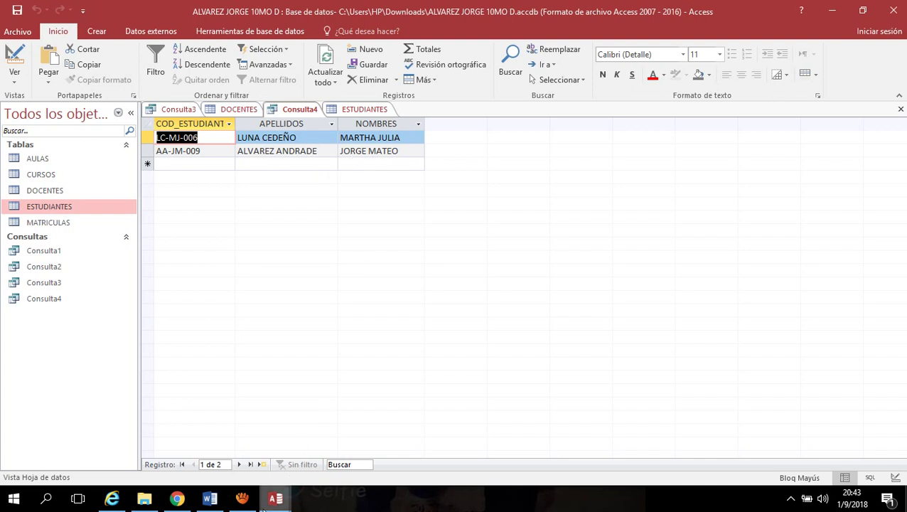
# Review the CENTRO and EDAD >45 conditions in the Word notes without changing them
pyautogui.click(210, 499)
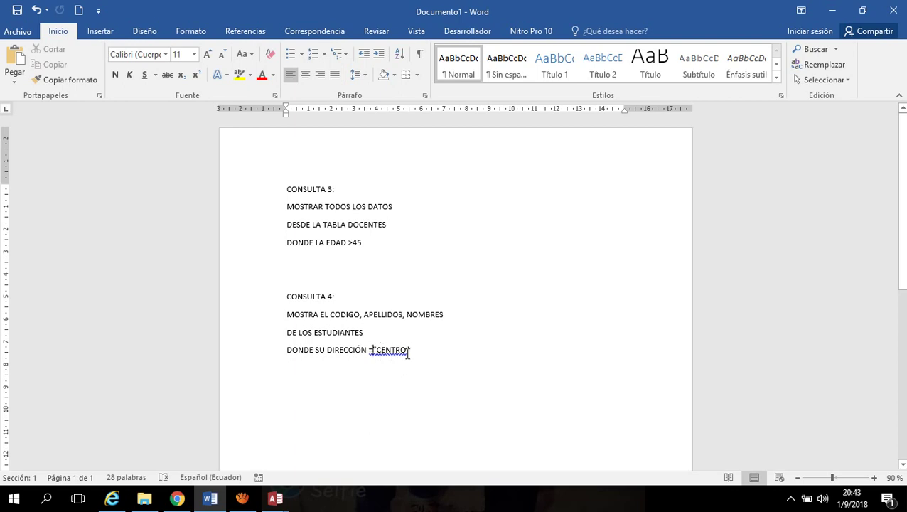
pyautogui.click(426, 349)
pyautogui.moveTo(366, 245); pyautogui.dragTo(326, 243)
pyautogui.click(368, 246)
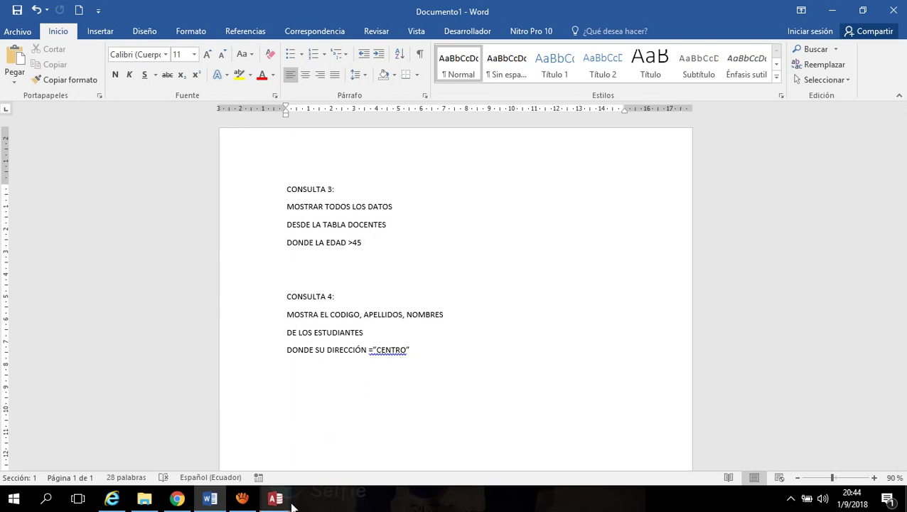
# View the blog's Actividades 10mos page in Chrome, scrolling past the Unidad 3 Bases de Datos task
pyautogui.moveTo(240, 502)
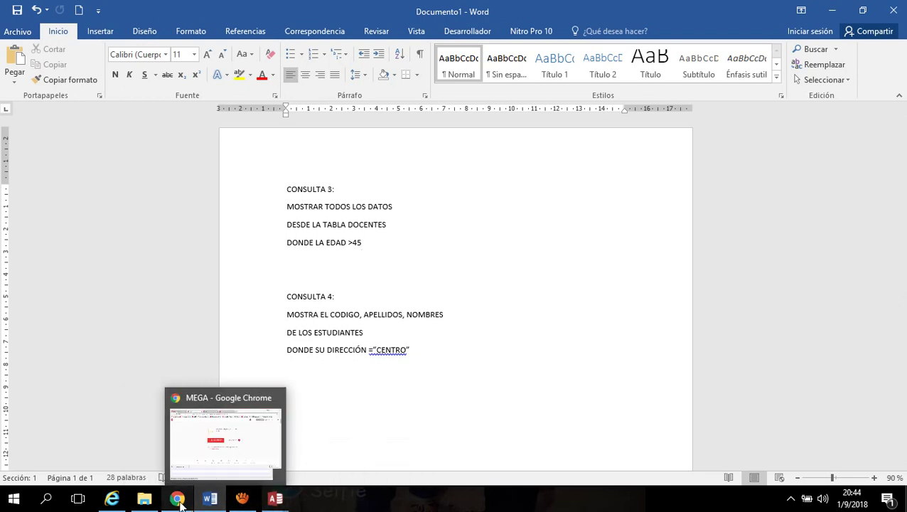
pyautogui.click(177, 498)
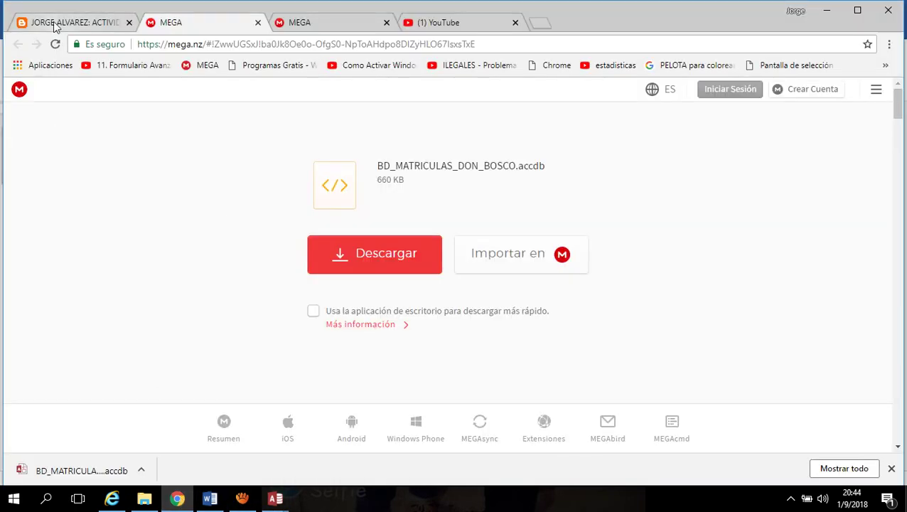
pyautogui.click(34, 24)
pyautogui.scroll(-2, 363, 302)
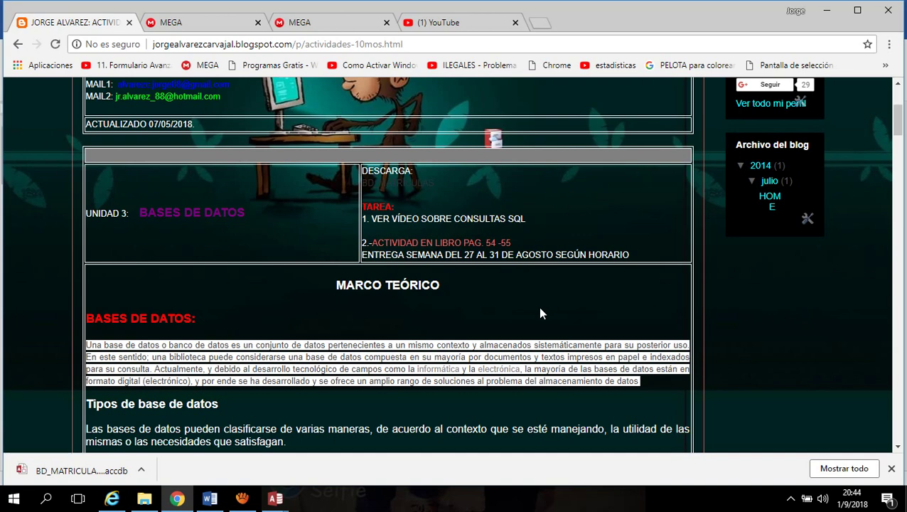
pyautogui.scroll(1, 198, 168)
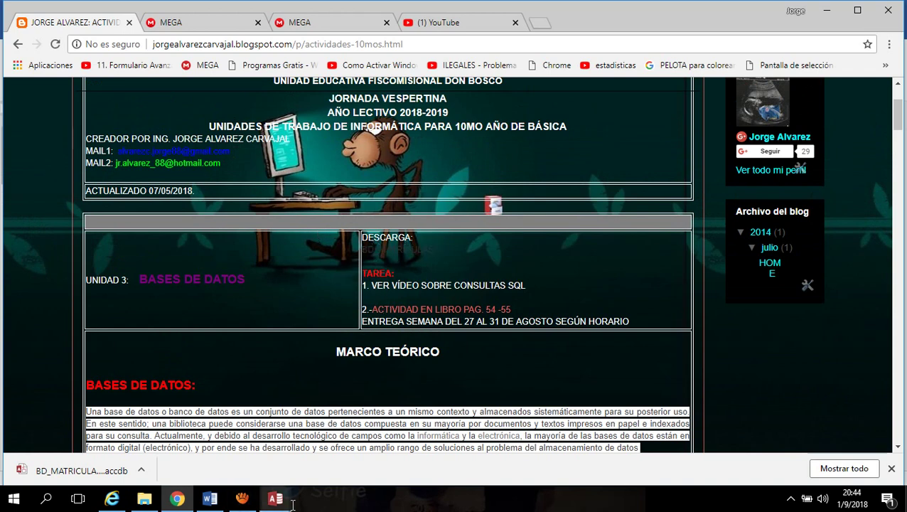
# Bring the enrollment database window forward and close Access
pyautogui.moveTo(283, 508)
pyautogui.click(313, 455)
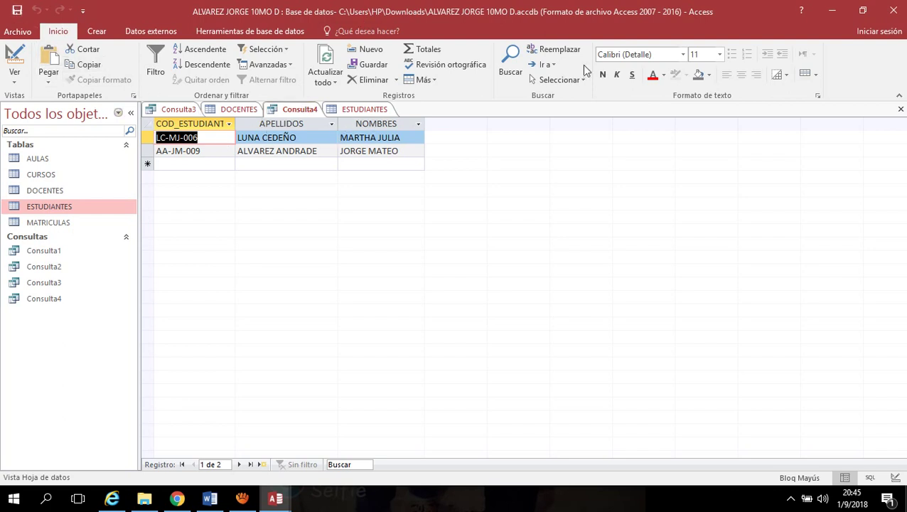
pyautogui.click(893, 10)
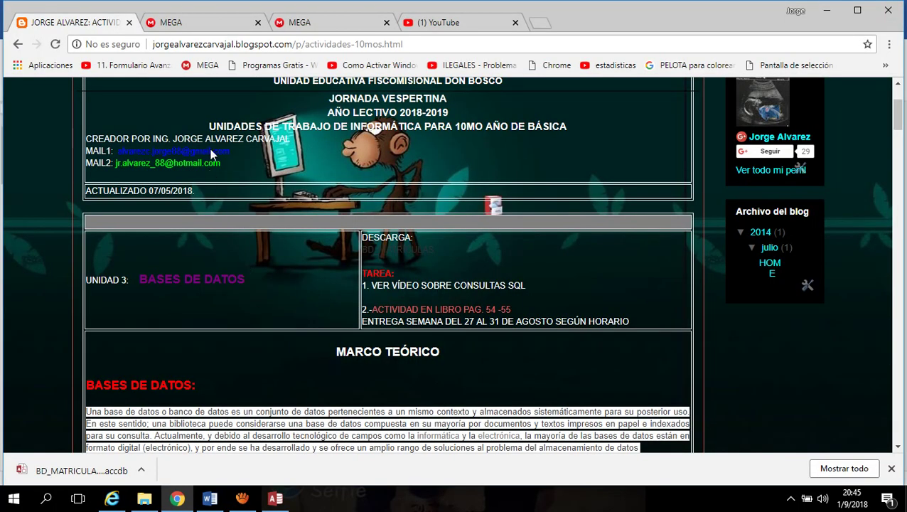
# Select the contact e-mail lines on the blog page, scroll down, and restore the screen recorder
pyautogui.moveTo(229, 151); pyautogui.dragTo(87, 151)
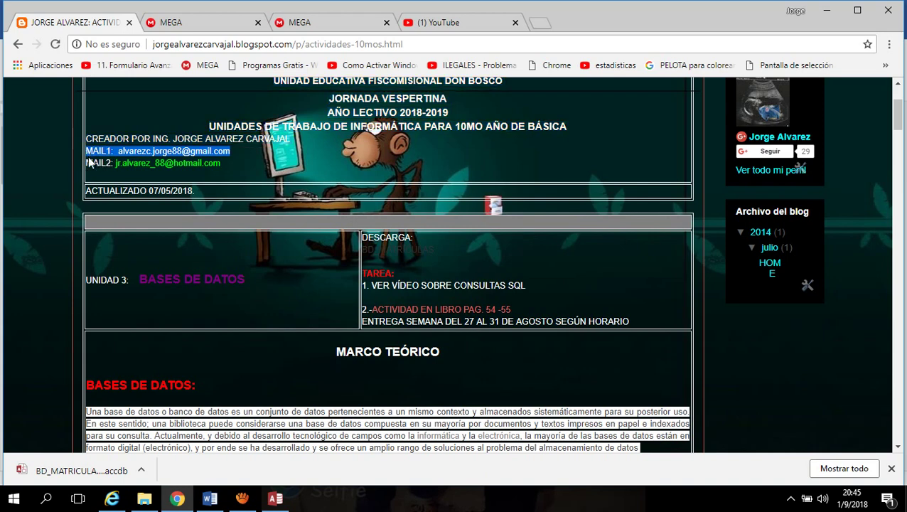
pyautogui.click(229, 163)
pyautogui.moveTo(230, 160); pyautogui.dragTo(84, 152)
pyautogui.scroll(-2, 449, 343)
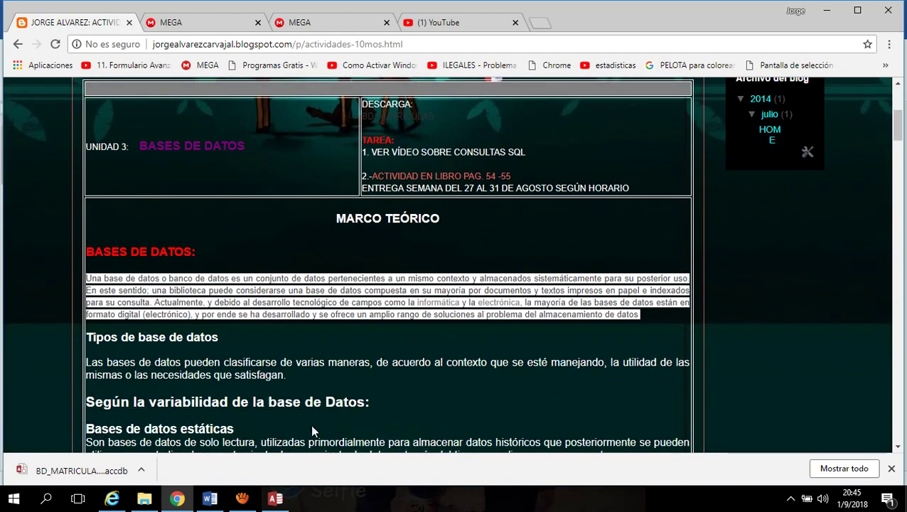
pyautogui.click(243, 498)
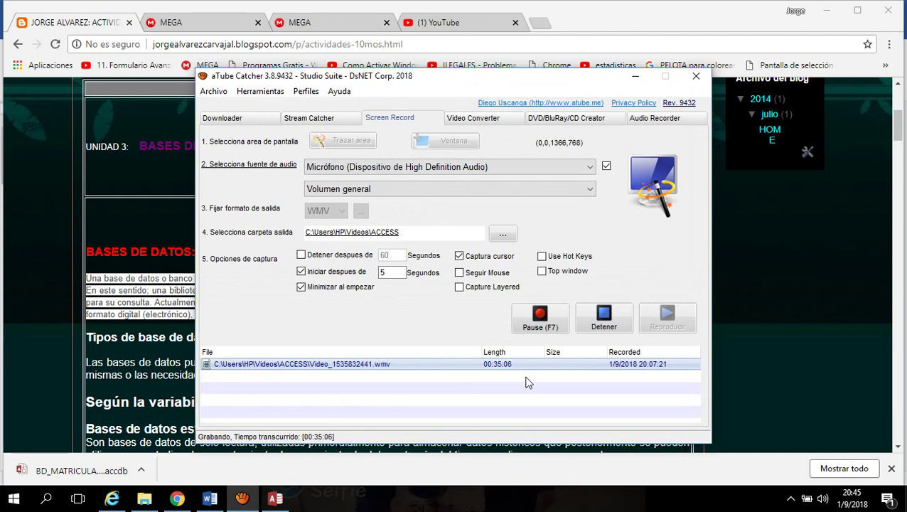